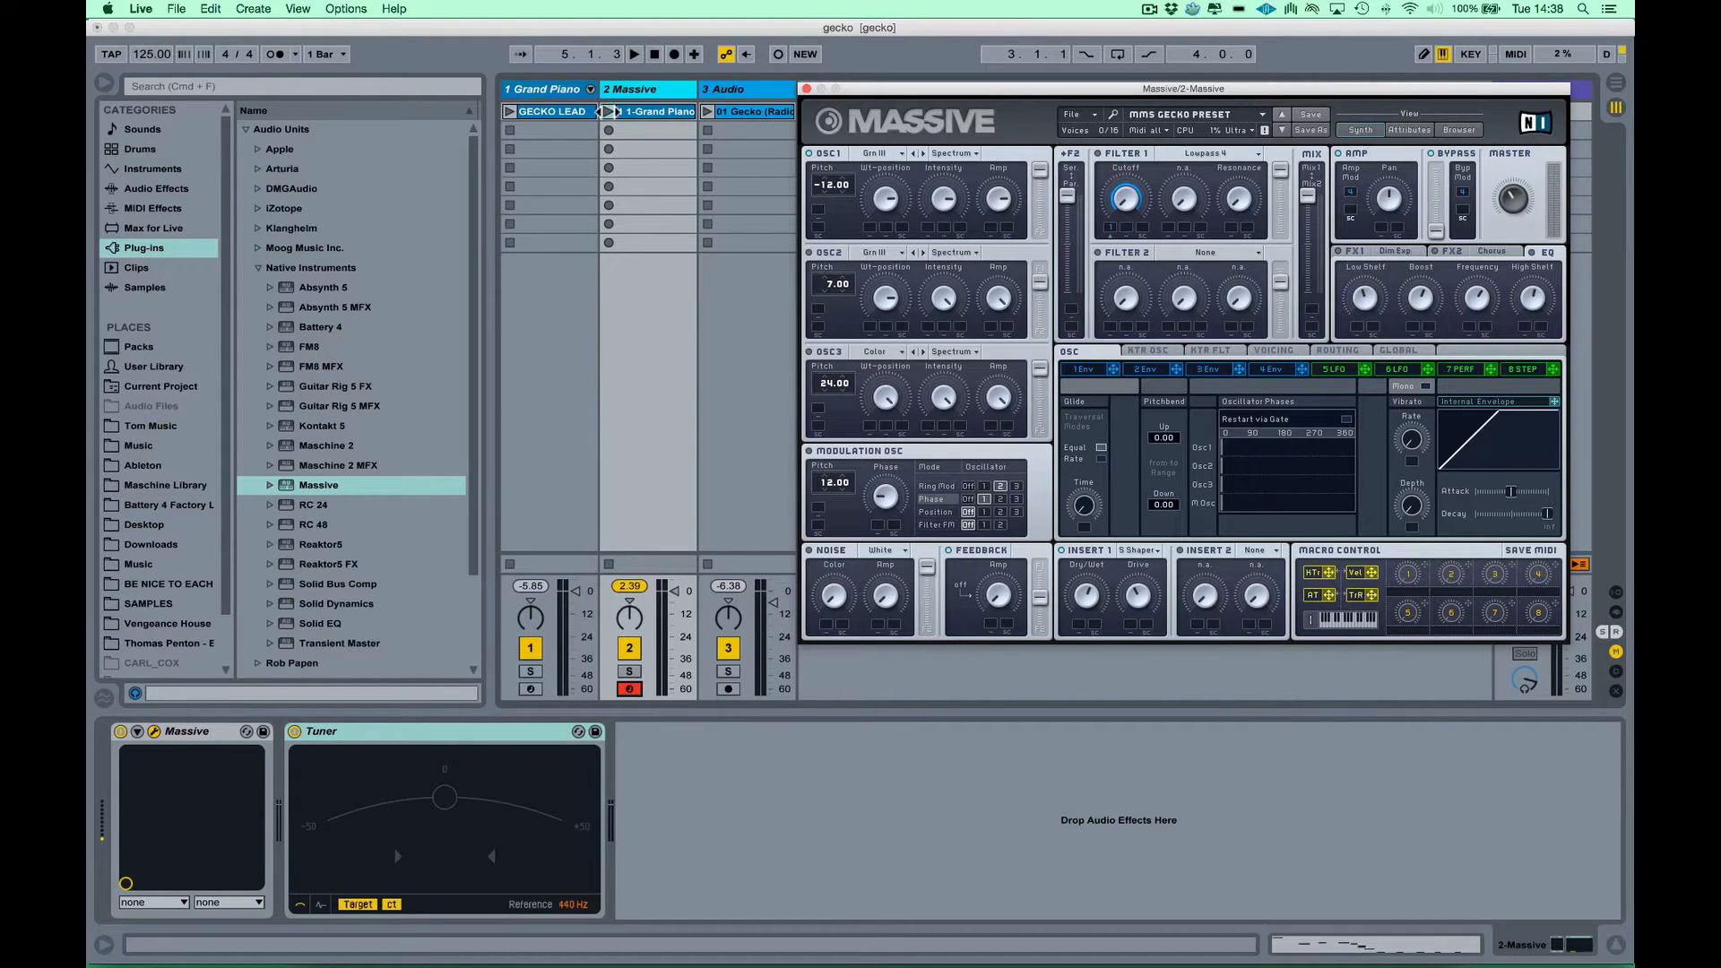
- Launch the Massive track's clip to hear the complete preset, and stop playback
left_click(609, 111)
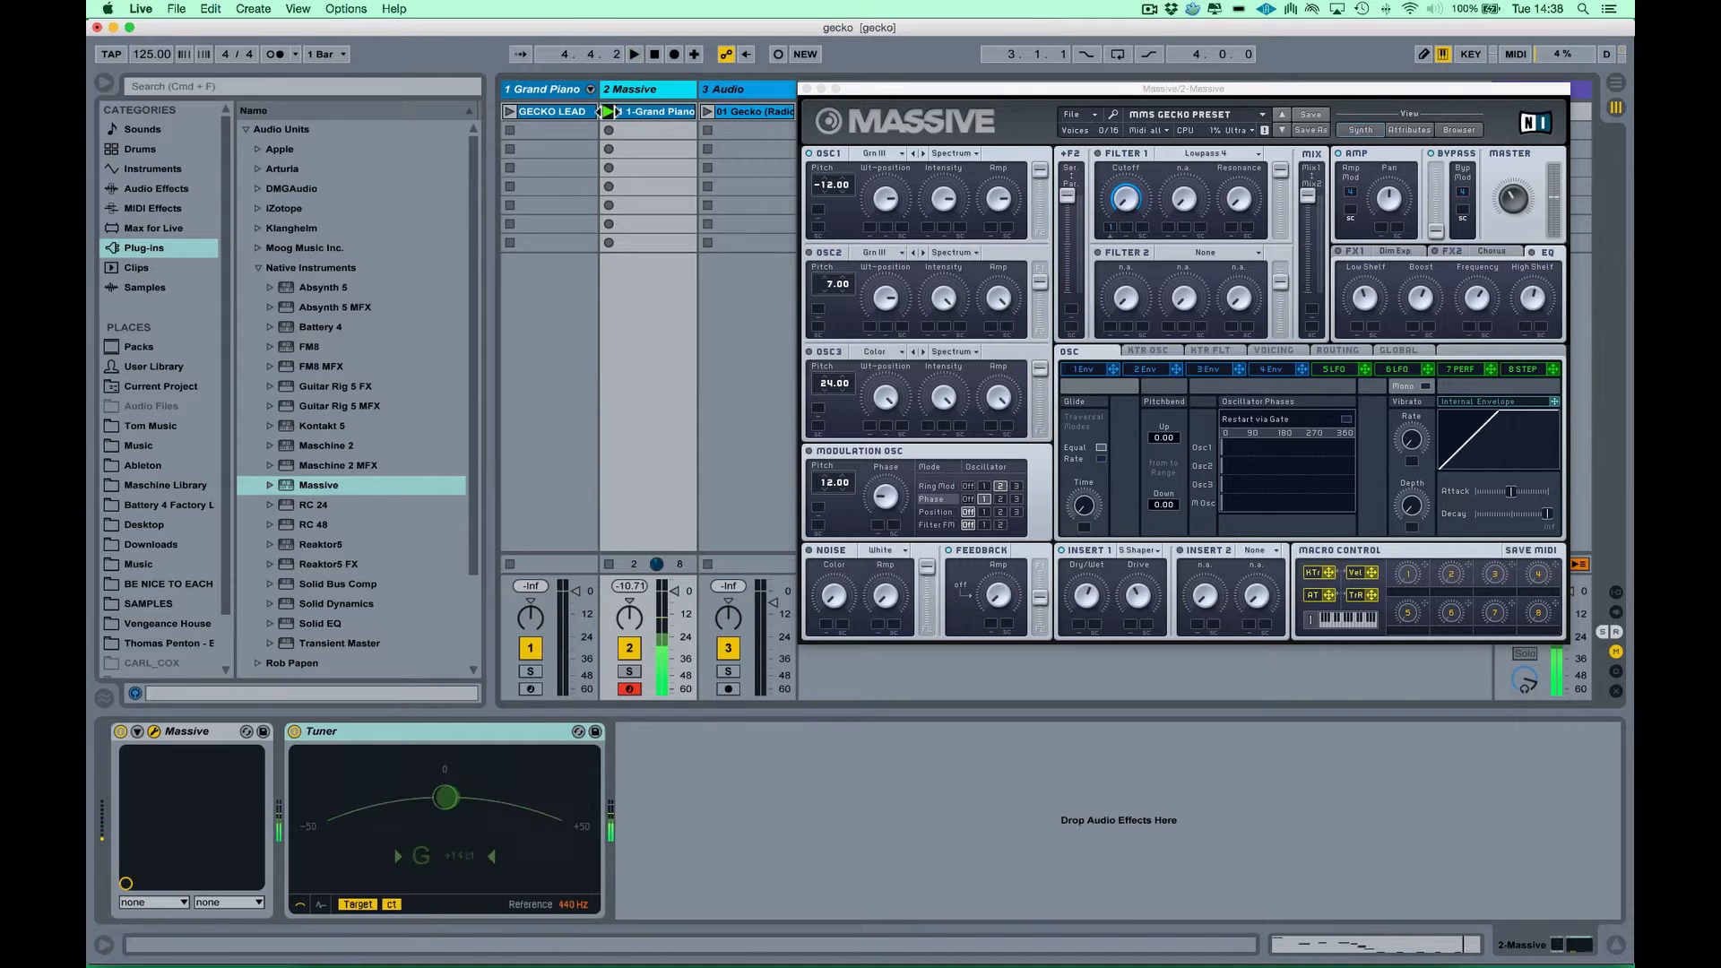
key("space")
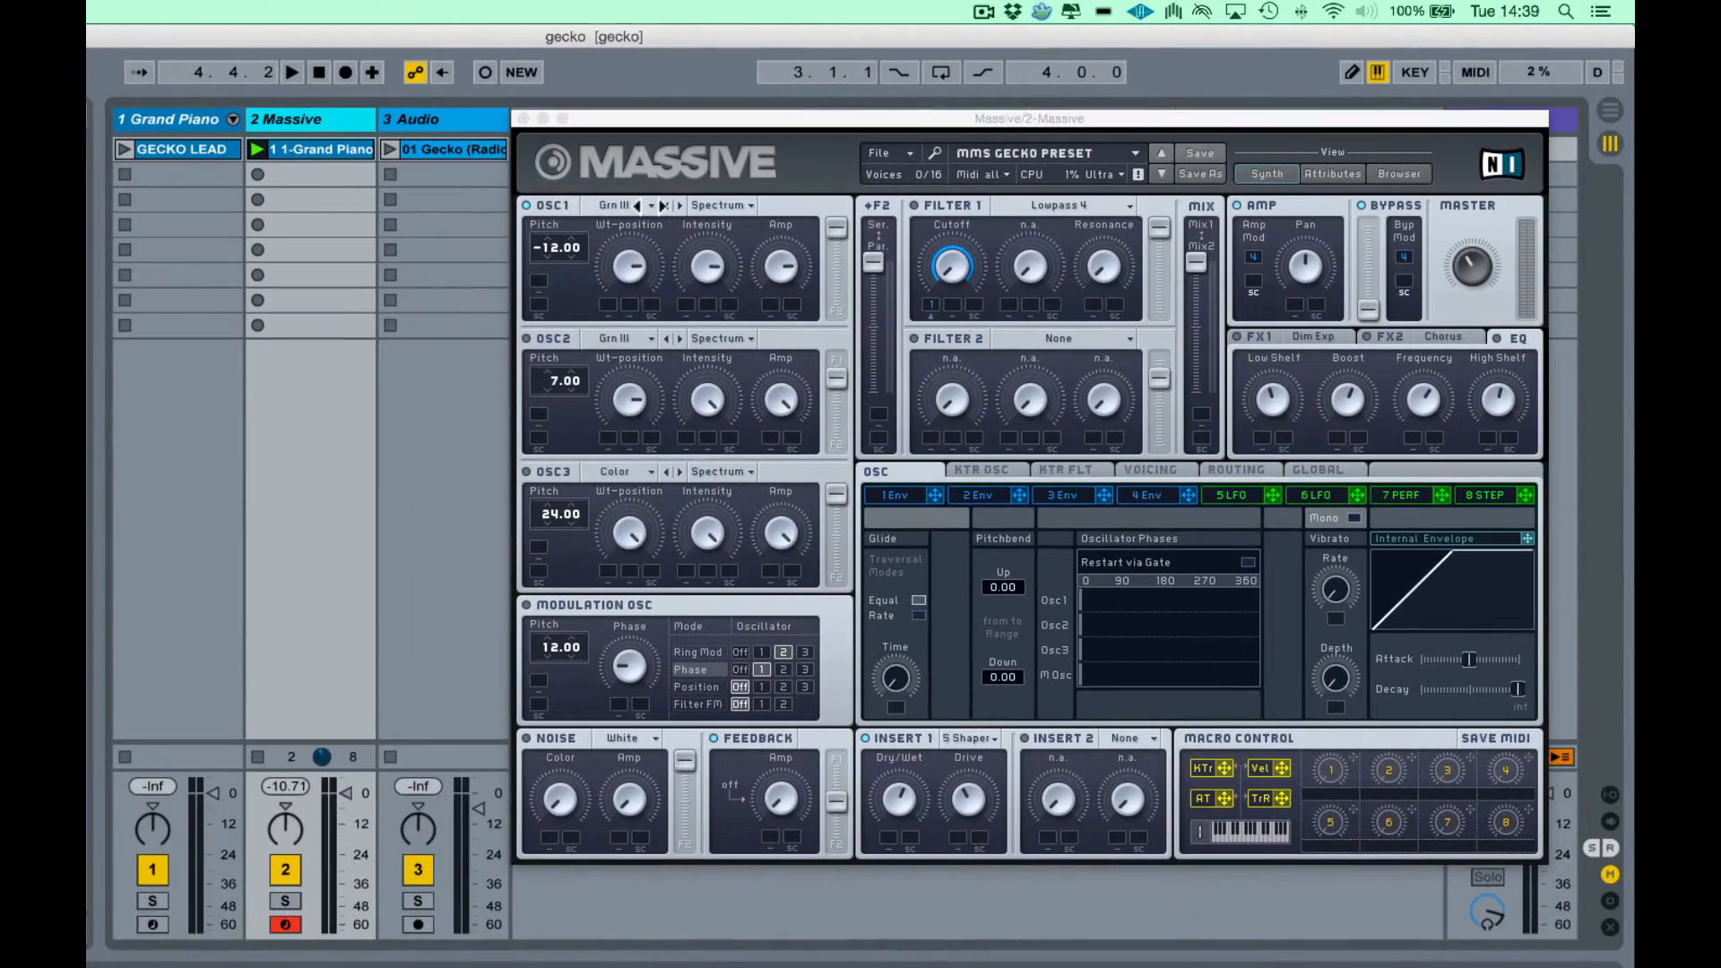
- Choose the Groan III wavetable and Spectrum mode for OSC1, and audition the clip briefly
left_click(671, 202)
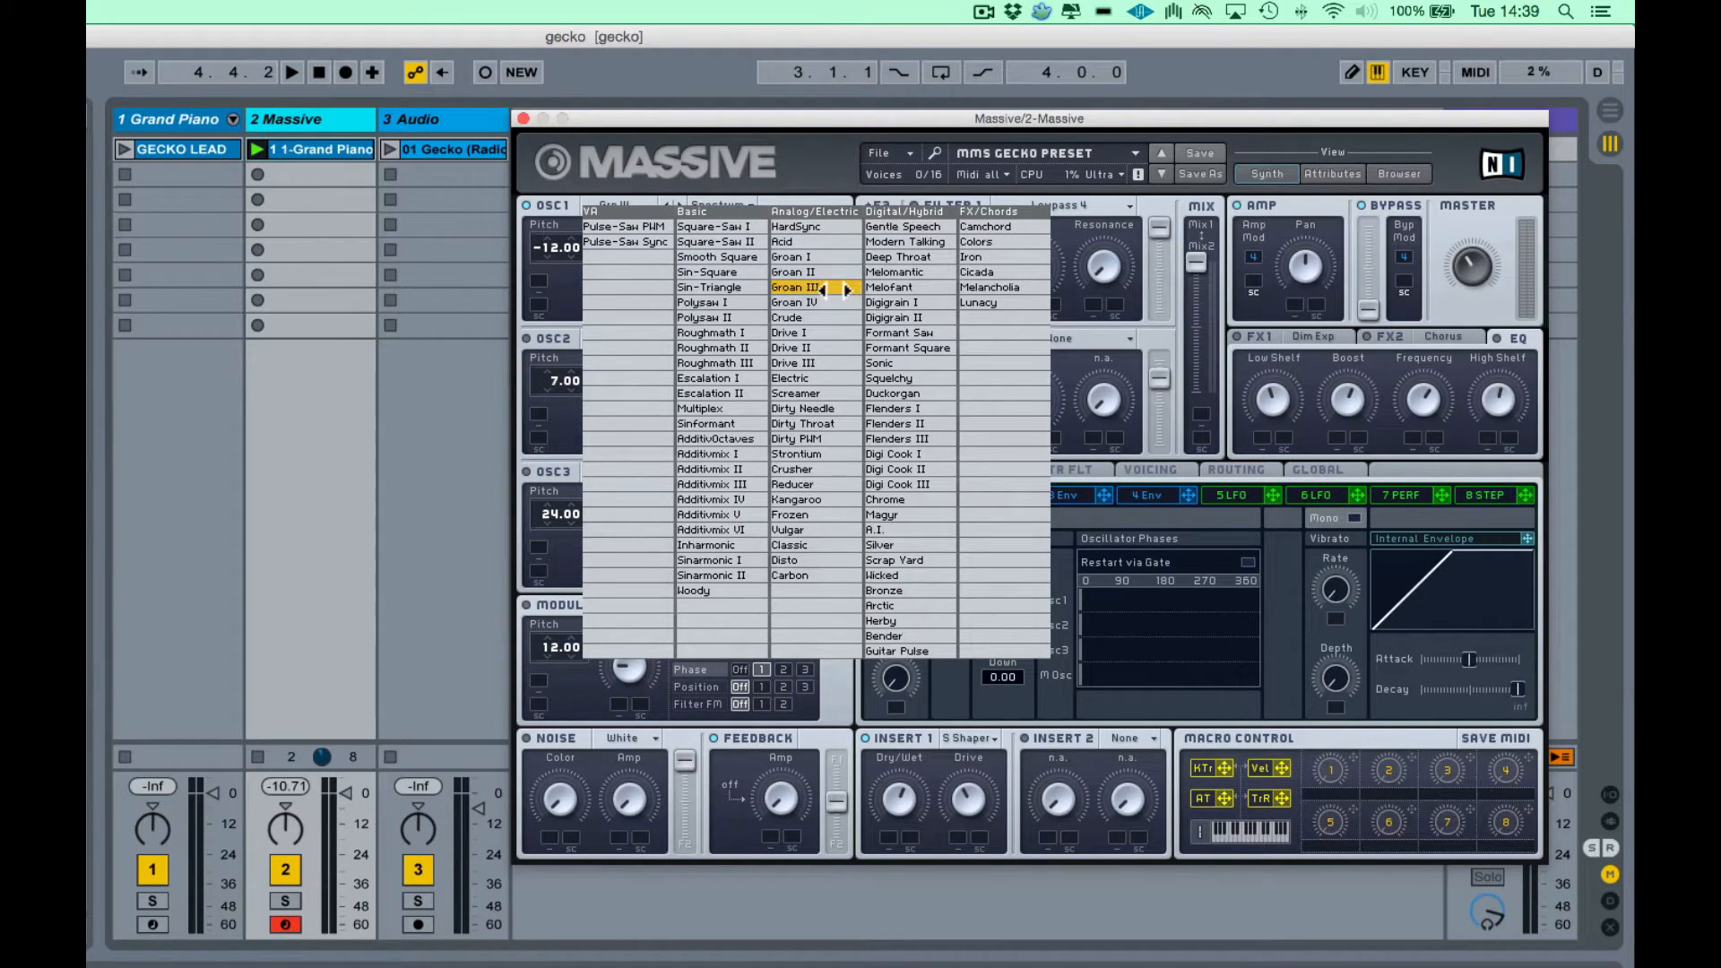
left_click(834, 288)
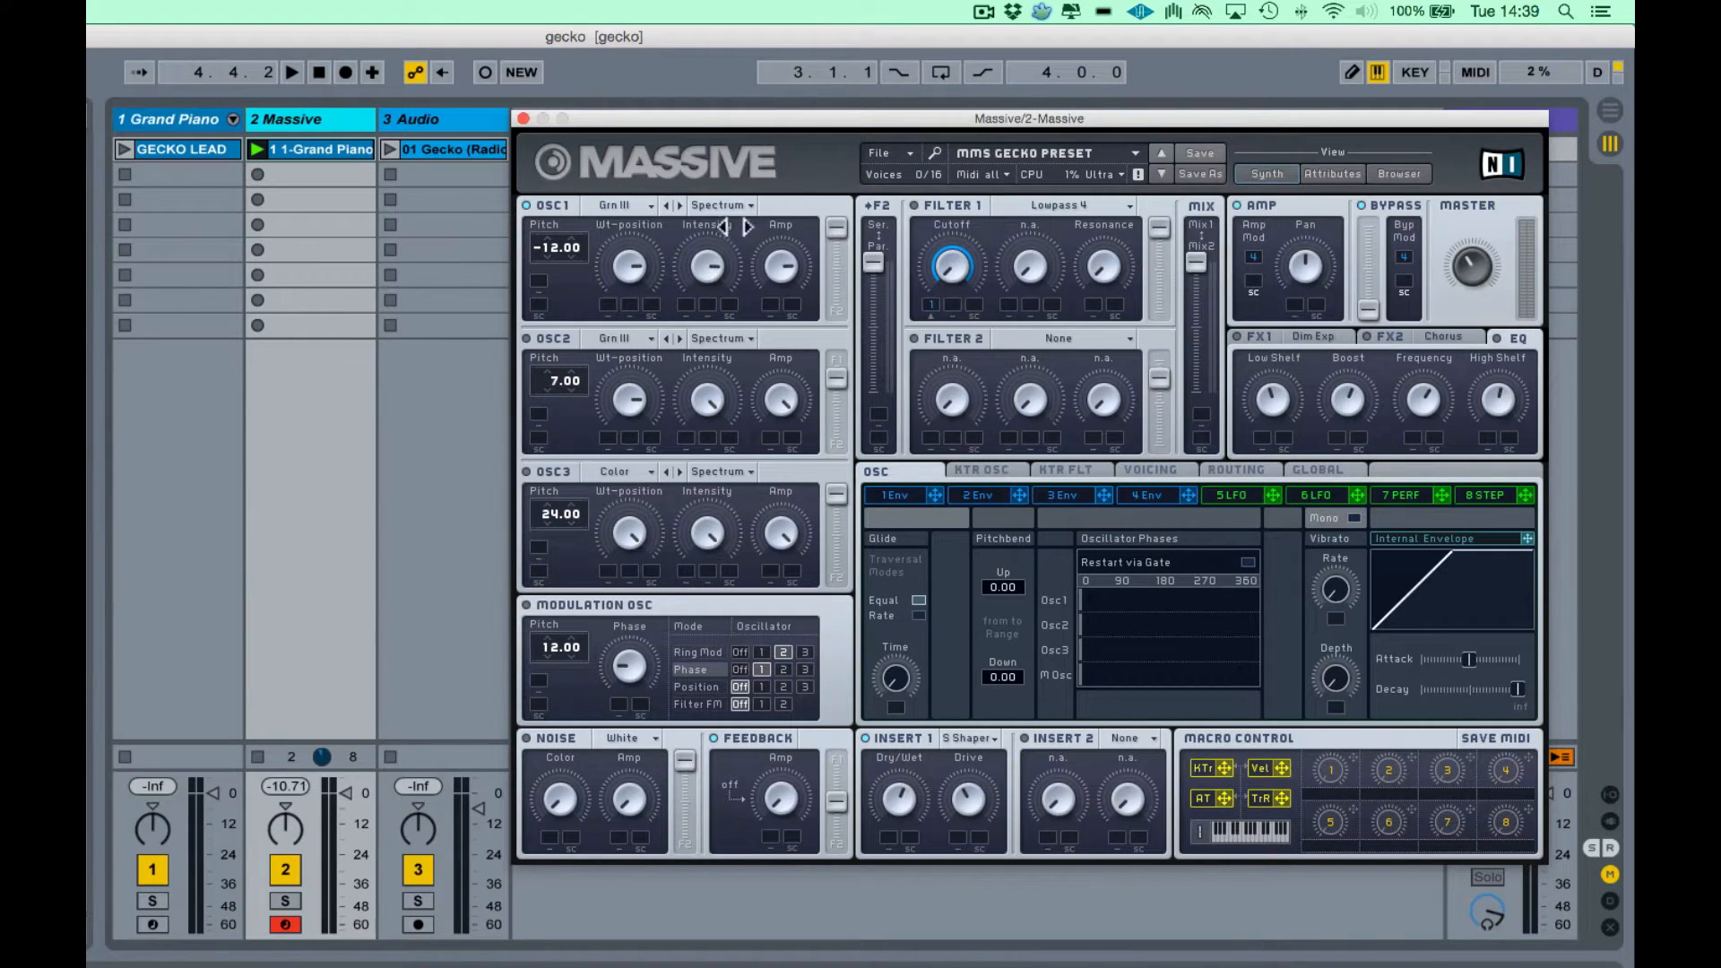
left_click(744, 206)
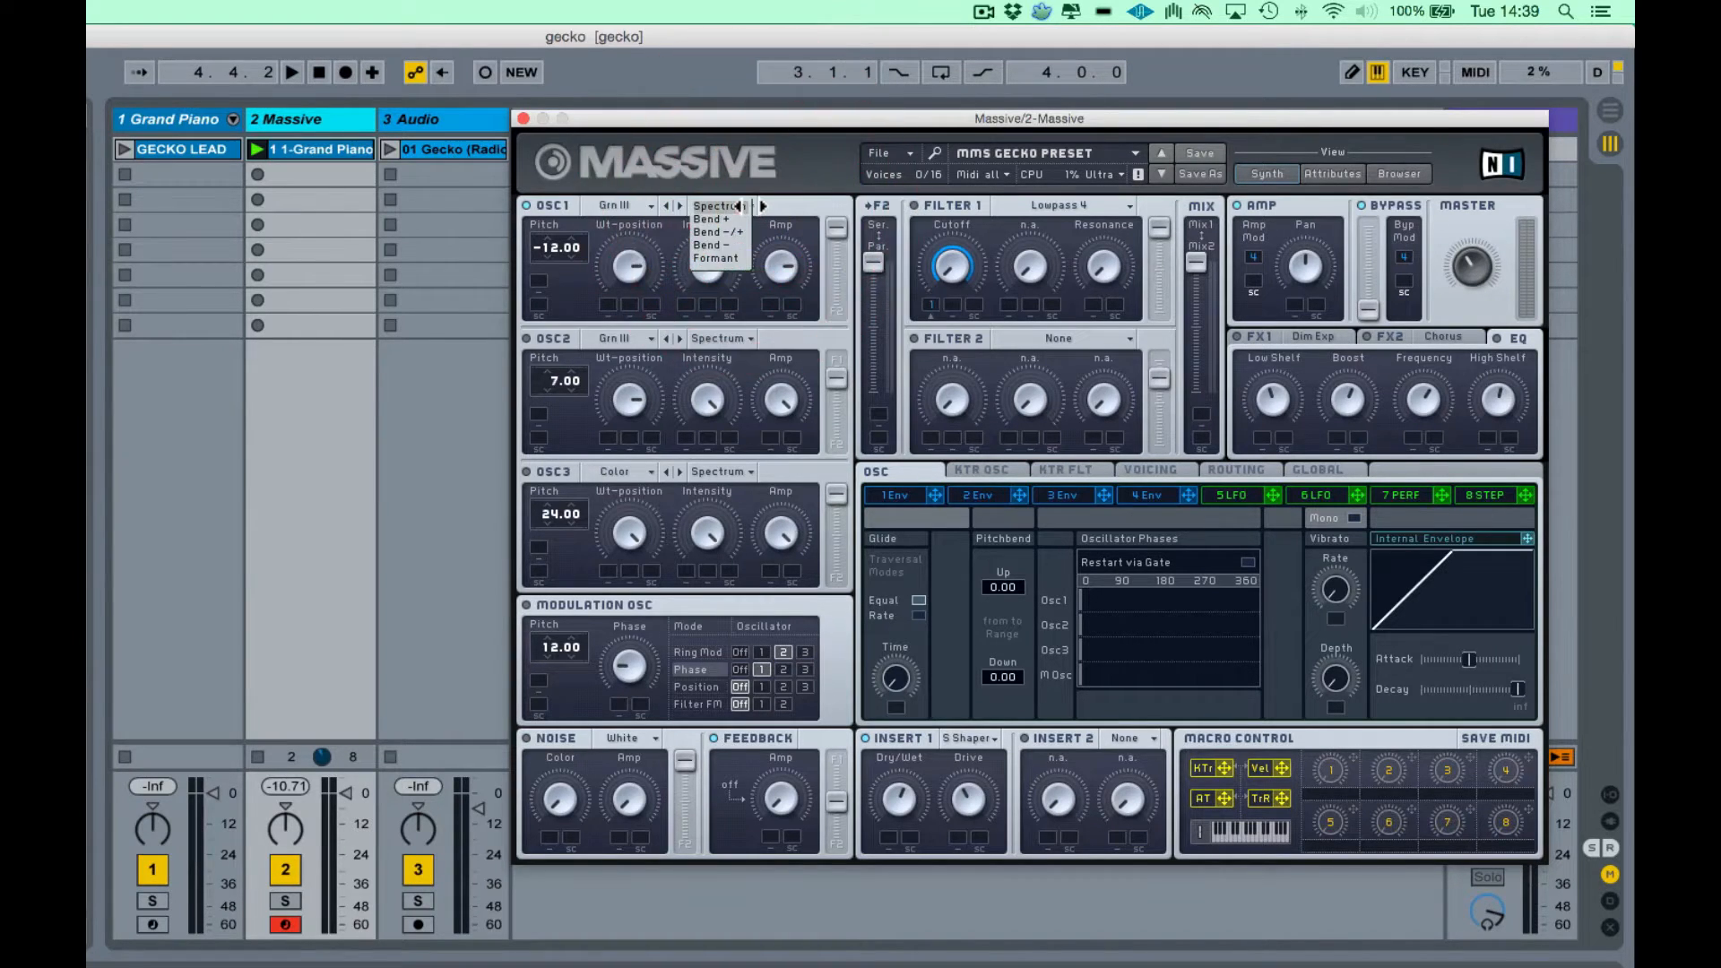
left_click(740, 206)
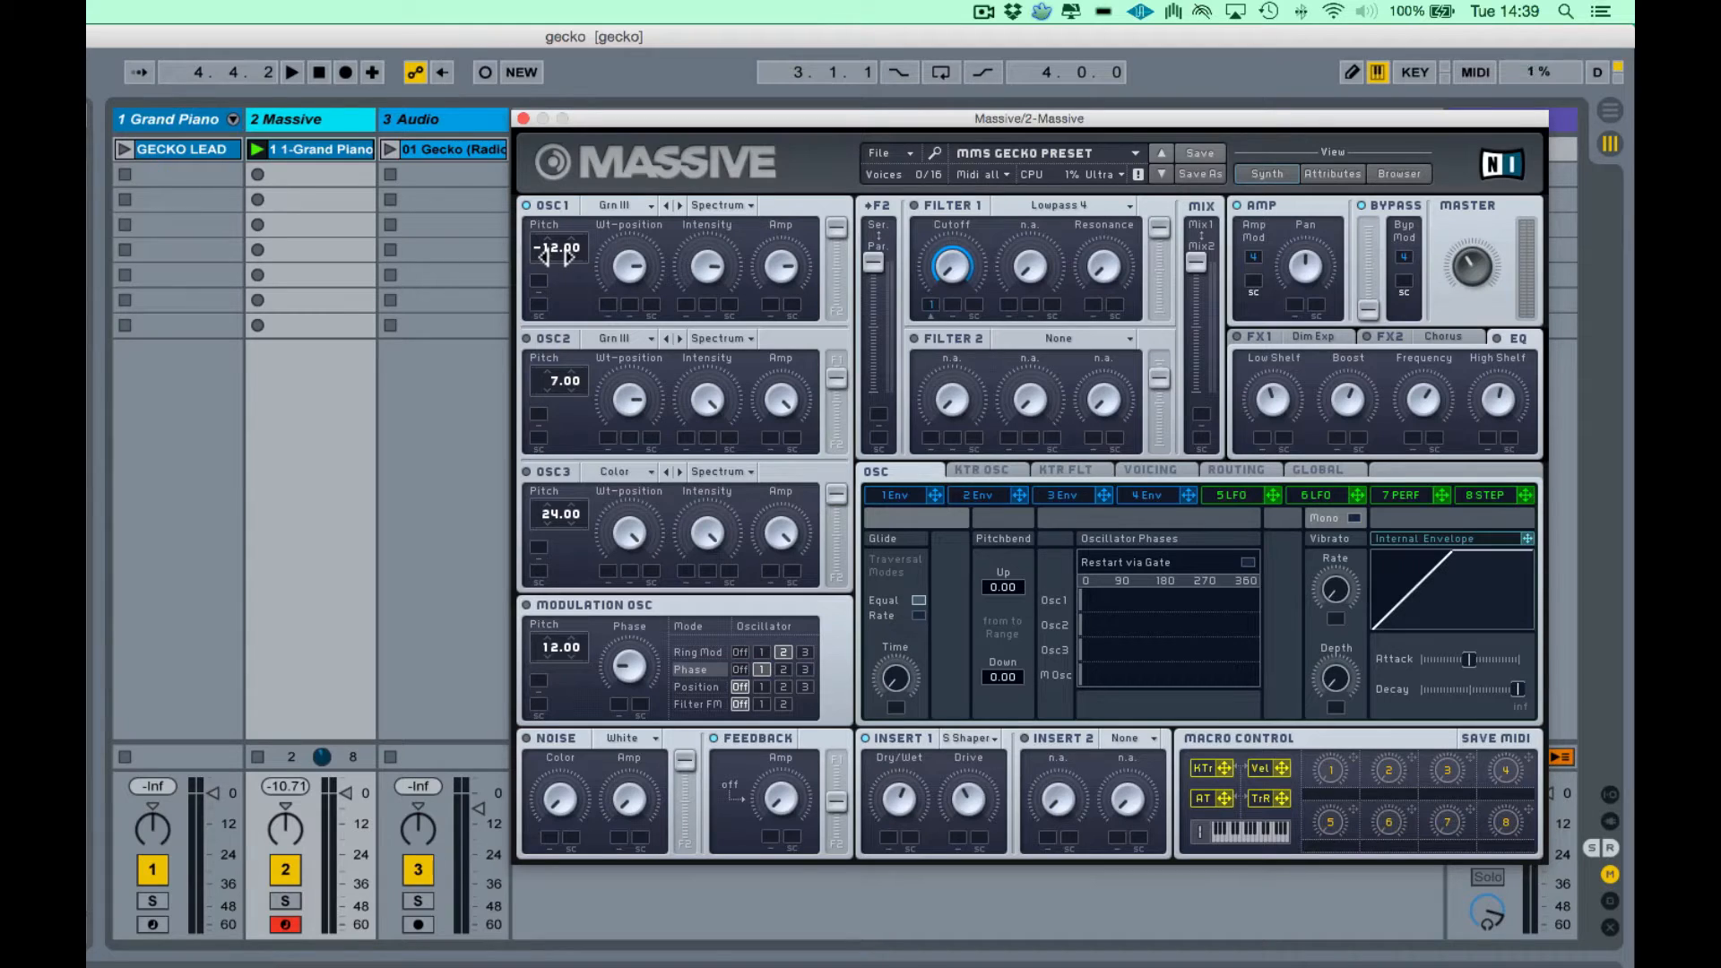
key("space")
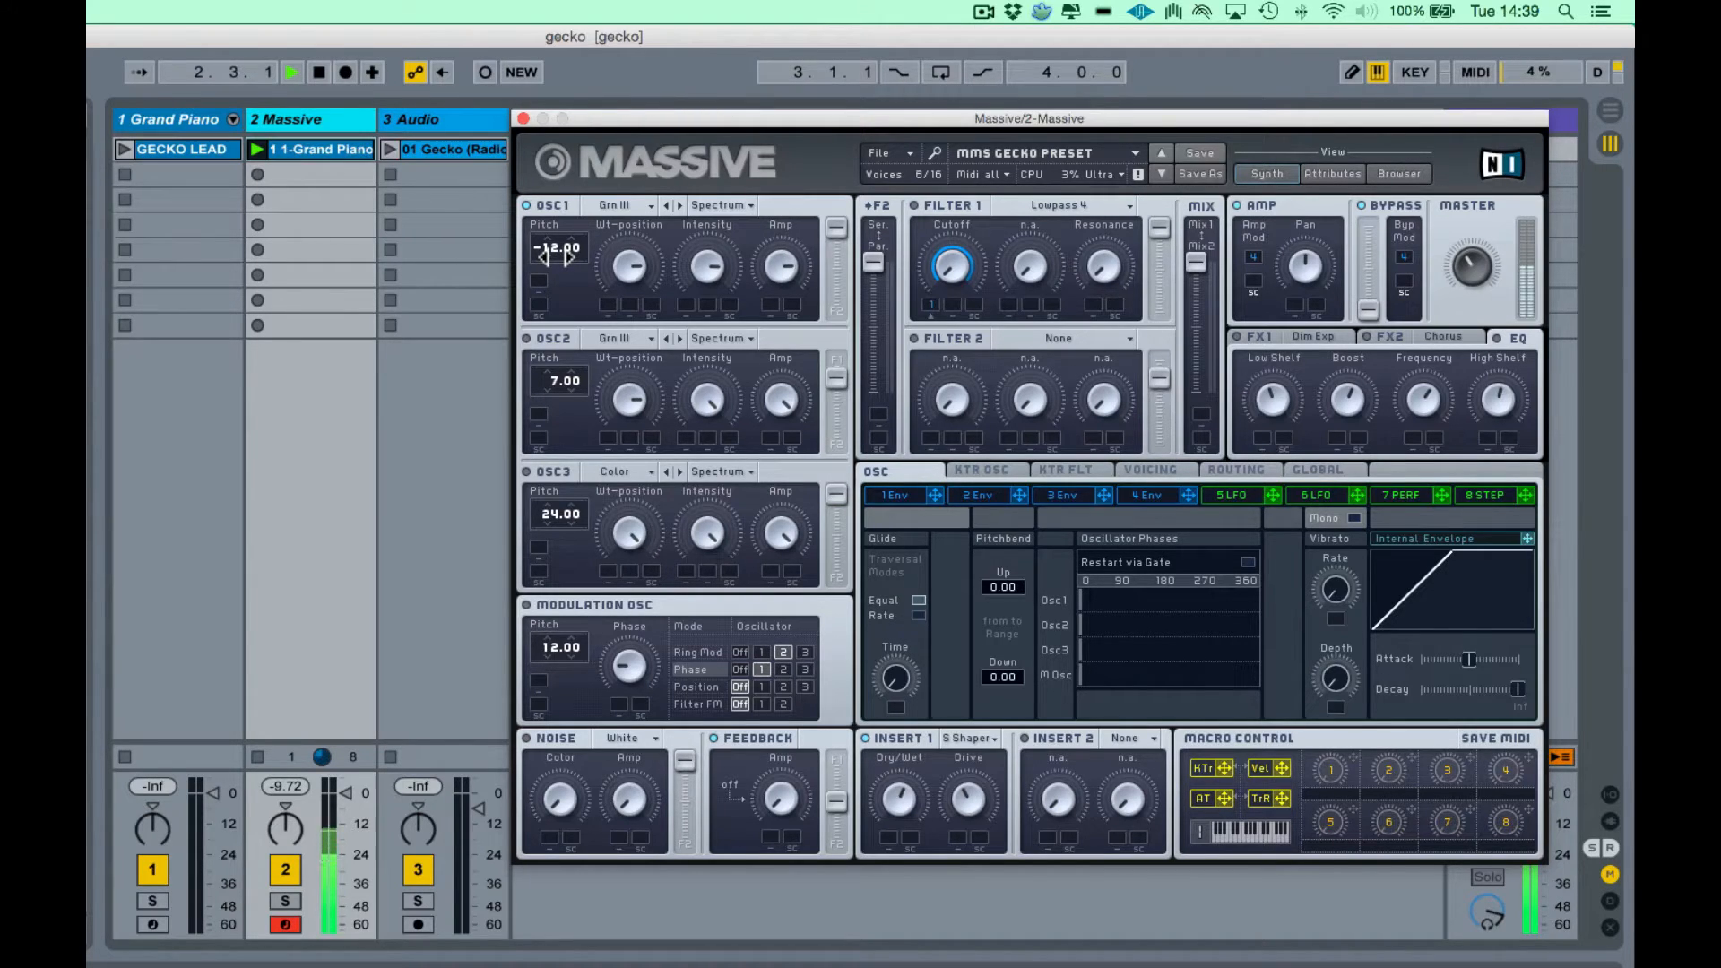
key("space")
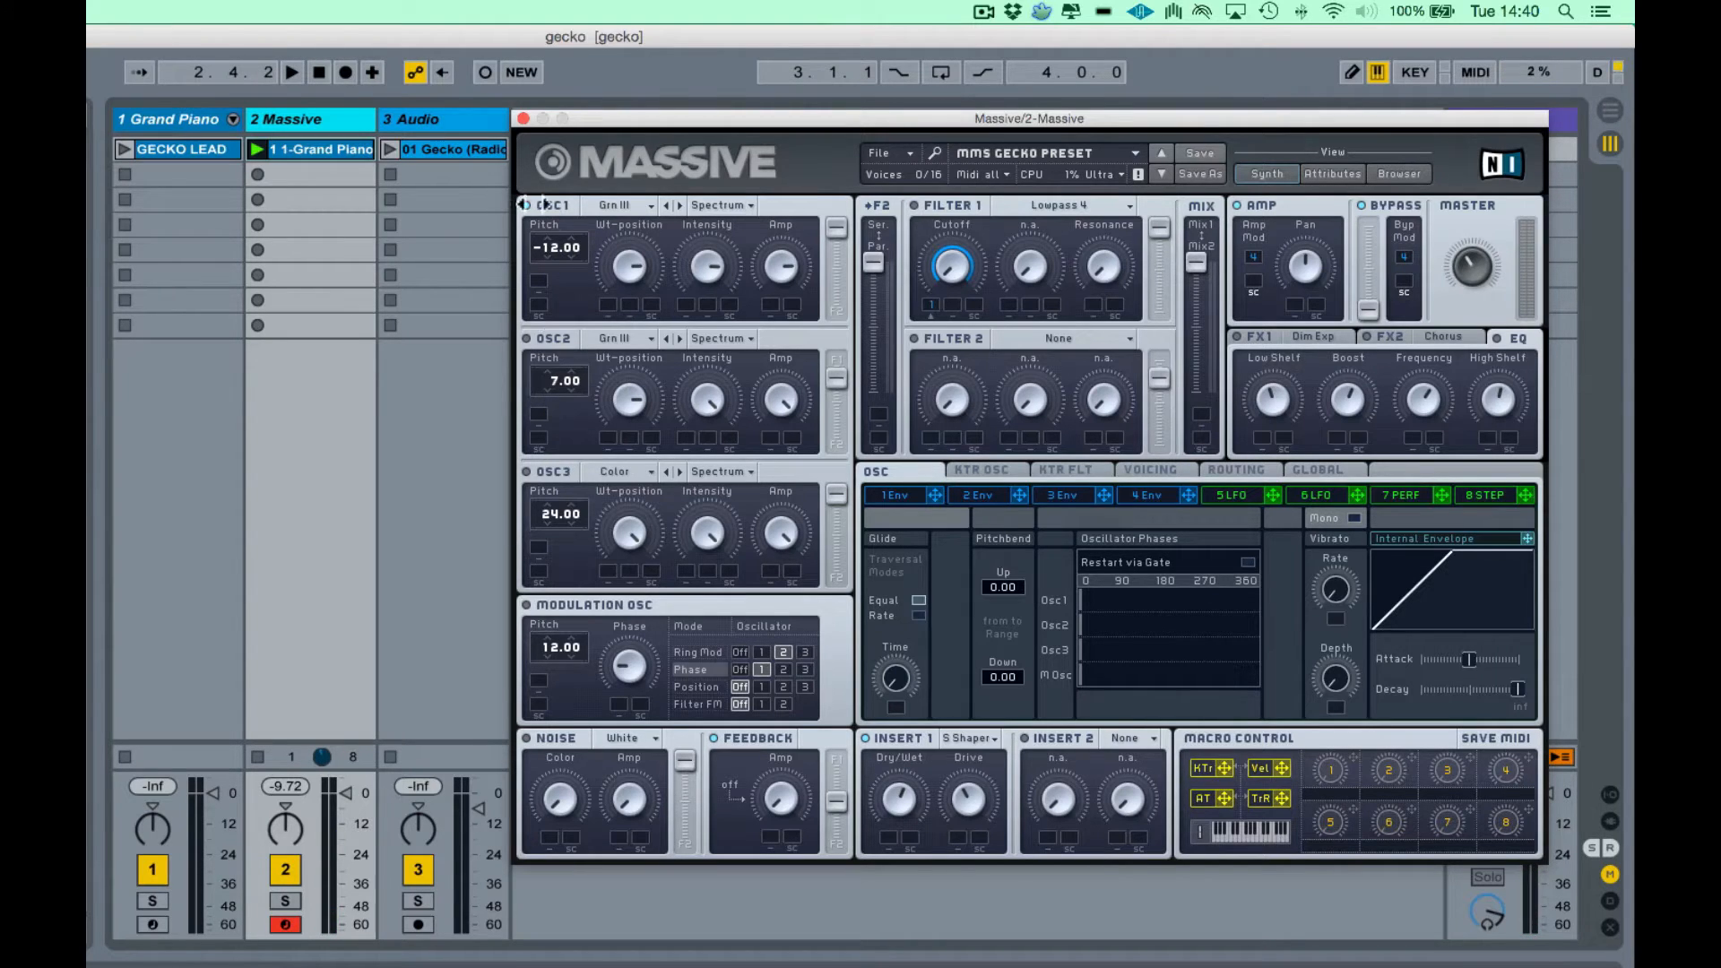
- Switch on the modulation oscillator with Phase modulation applied to oscillator 1, and play the clip with OSC1 on
left_click(526, 605)
left_click(525, 206)
key("space")
key("space")
left_click(761, 669)
left_click(527, 206)
key("space")
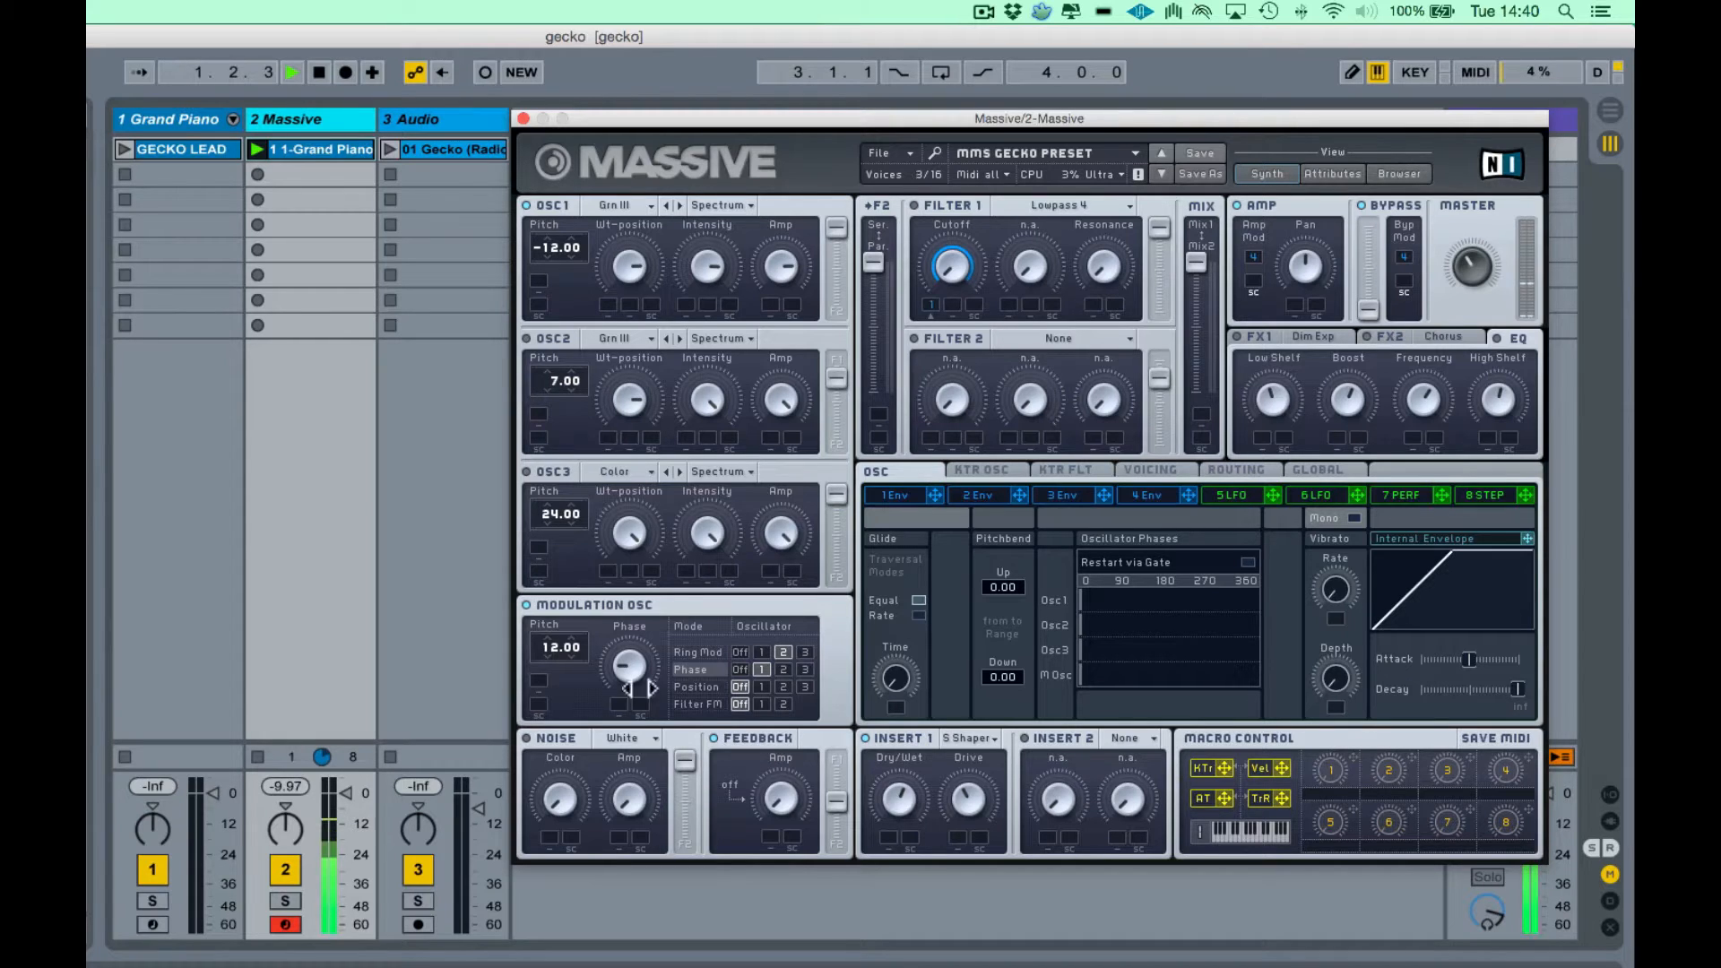
- Compare the sound with the modulation oscillator off and on, sweeping its Phase amount up and back during playback
left_click(531, 606)
left_click(529, 605)
left_click(630, 664)
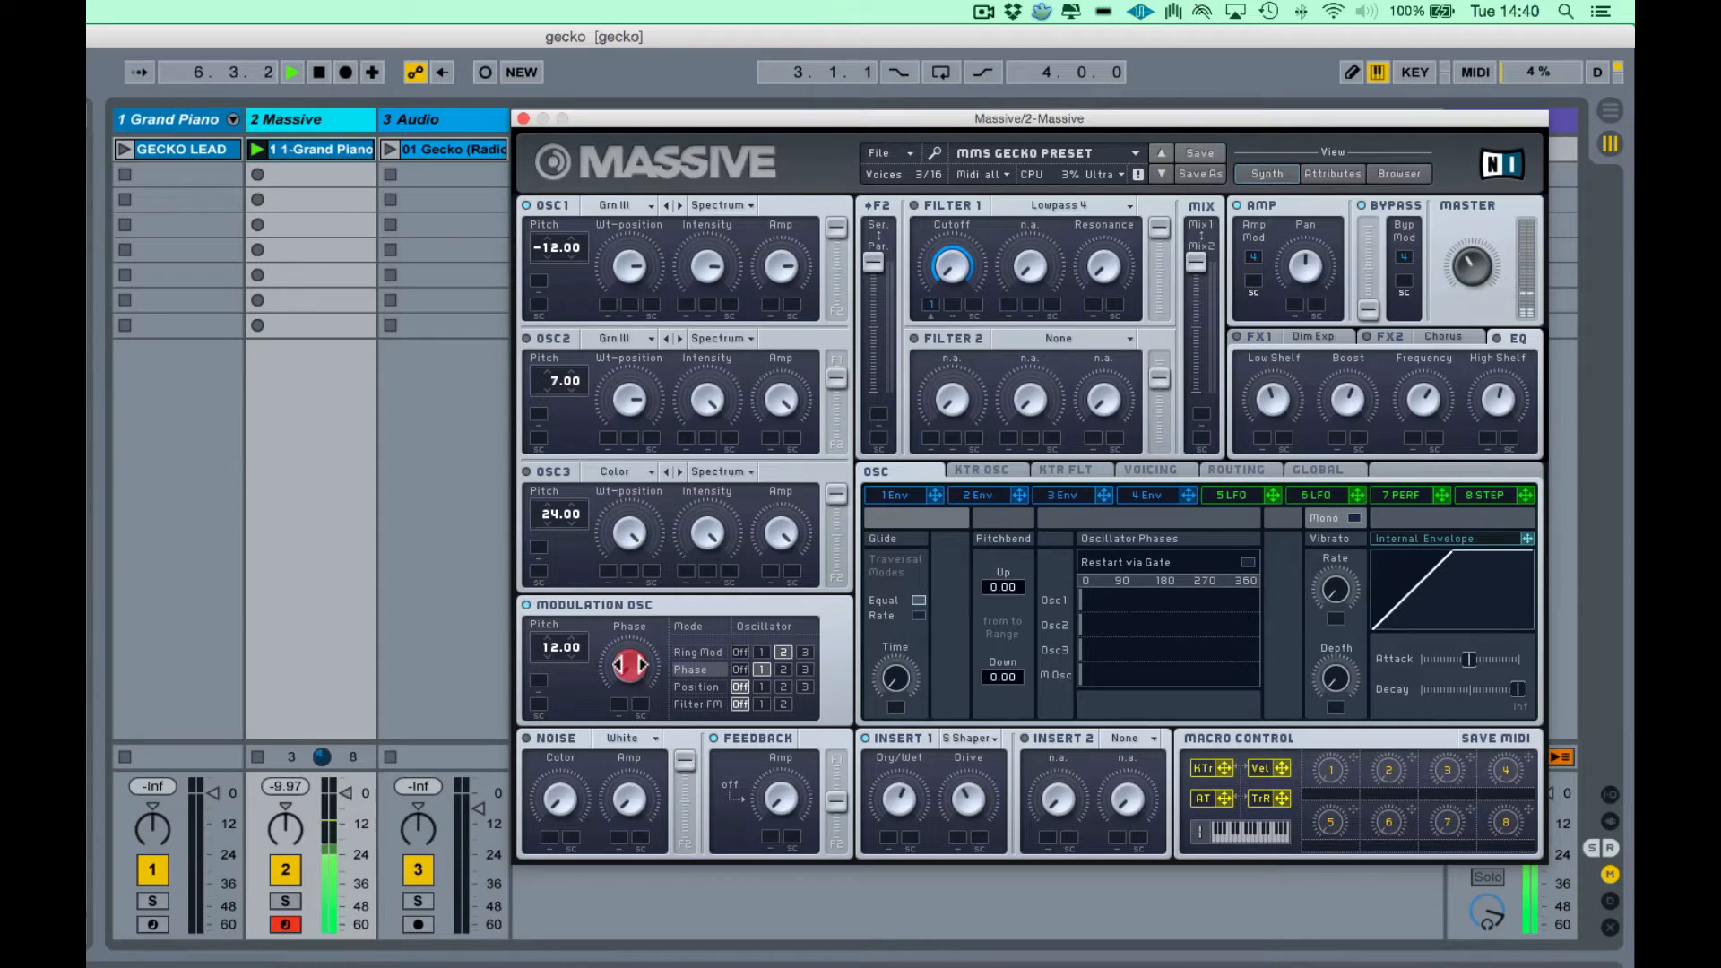
left_click_drag(630, 664, 667, 583)
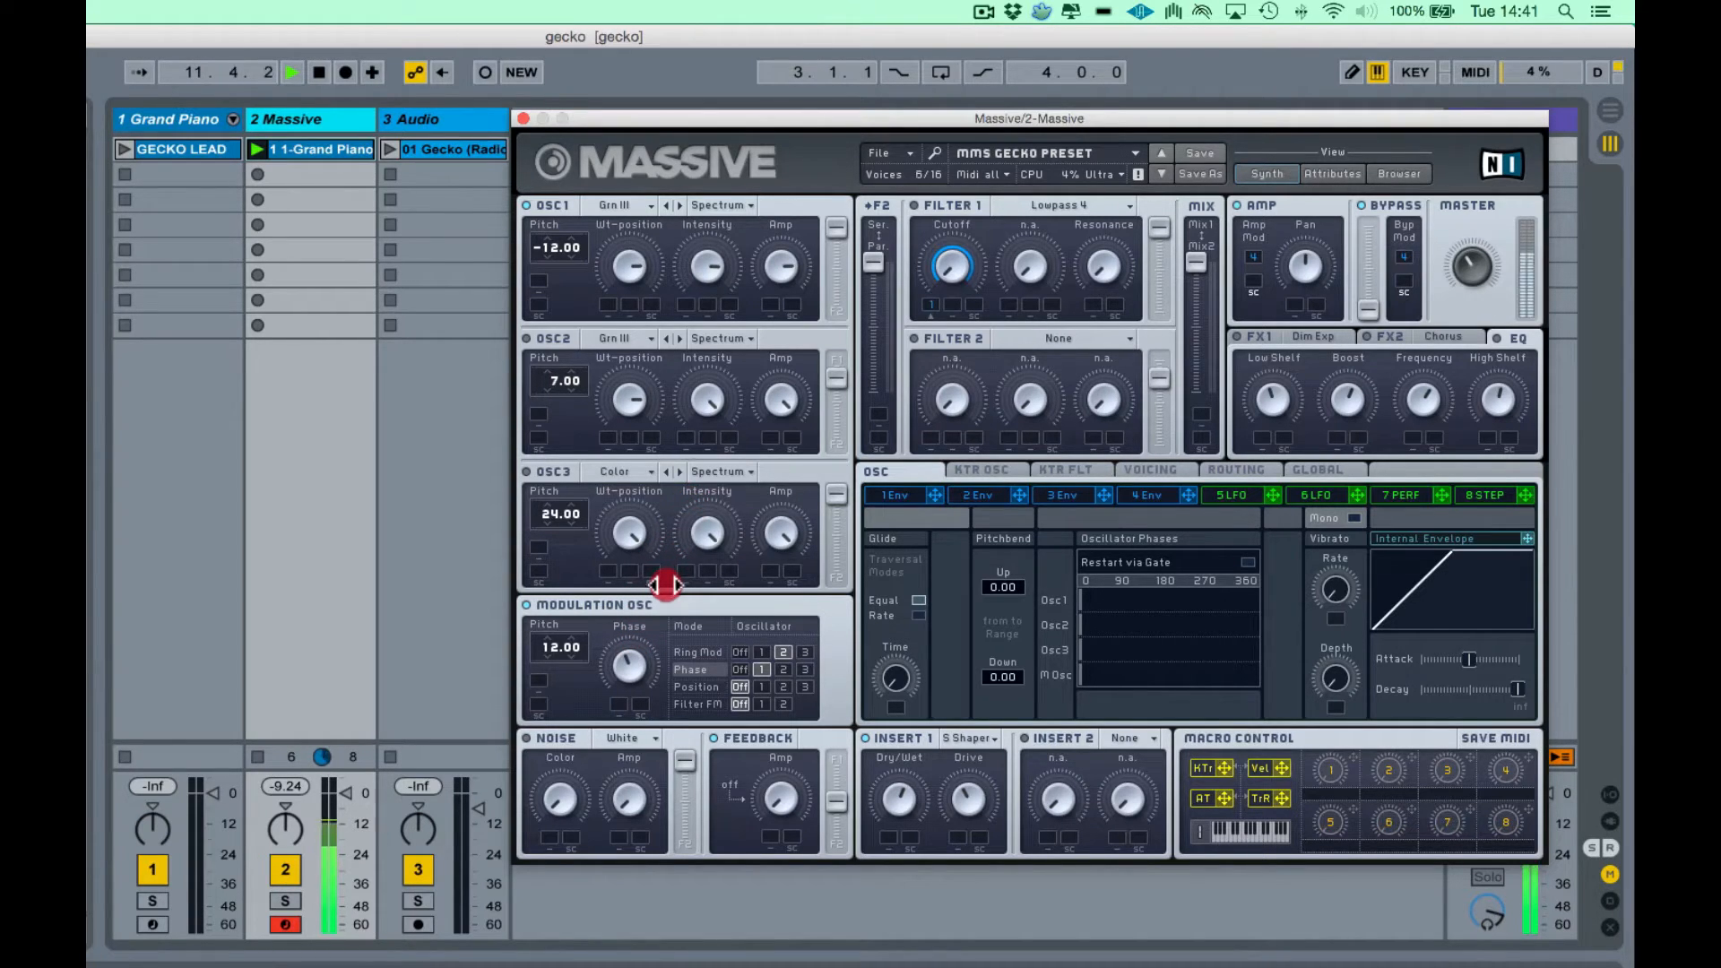
left_click_drag(666, 584, 627, 649)
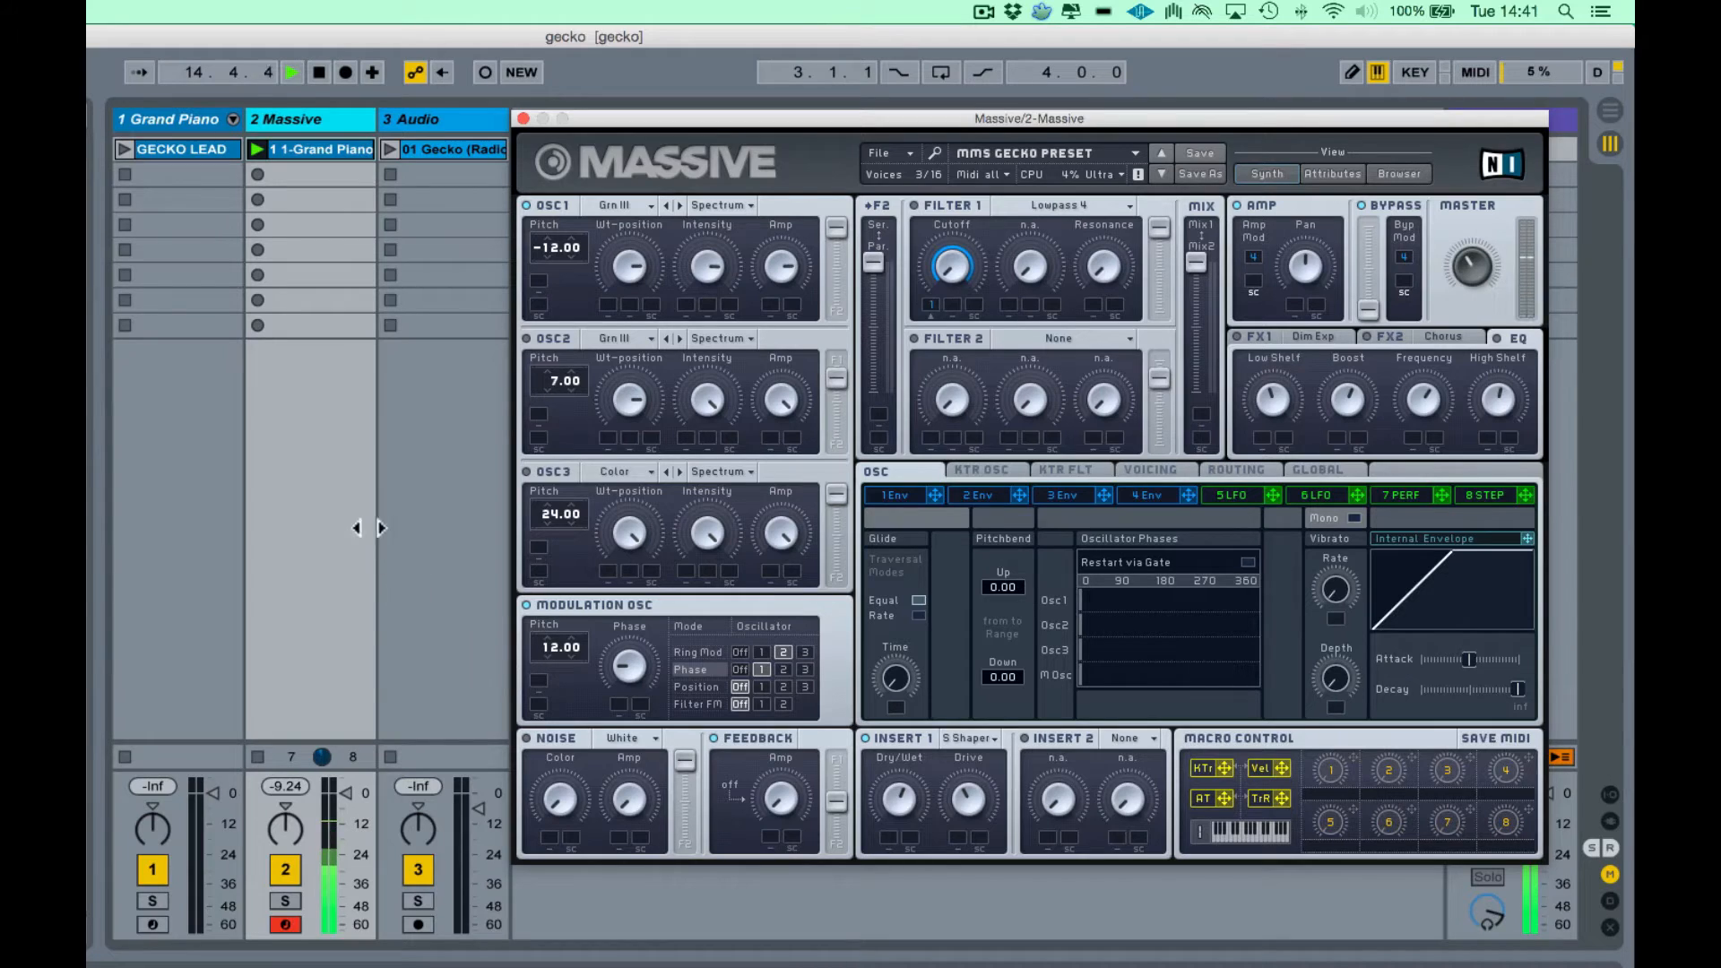
key("space")
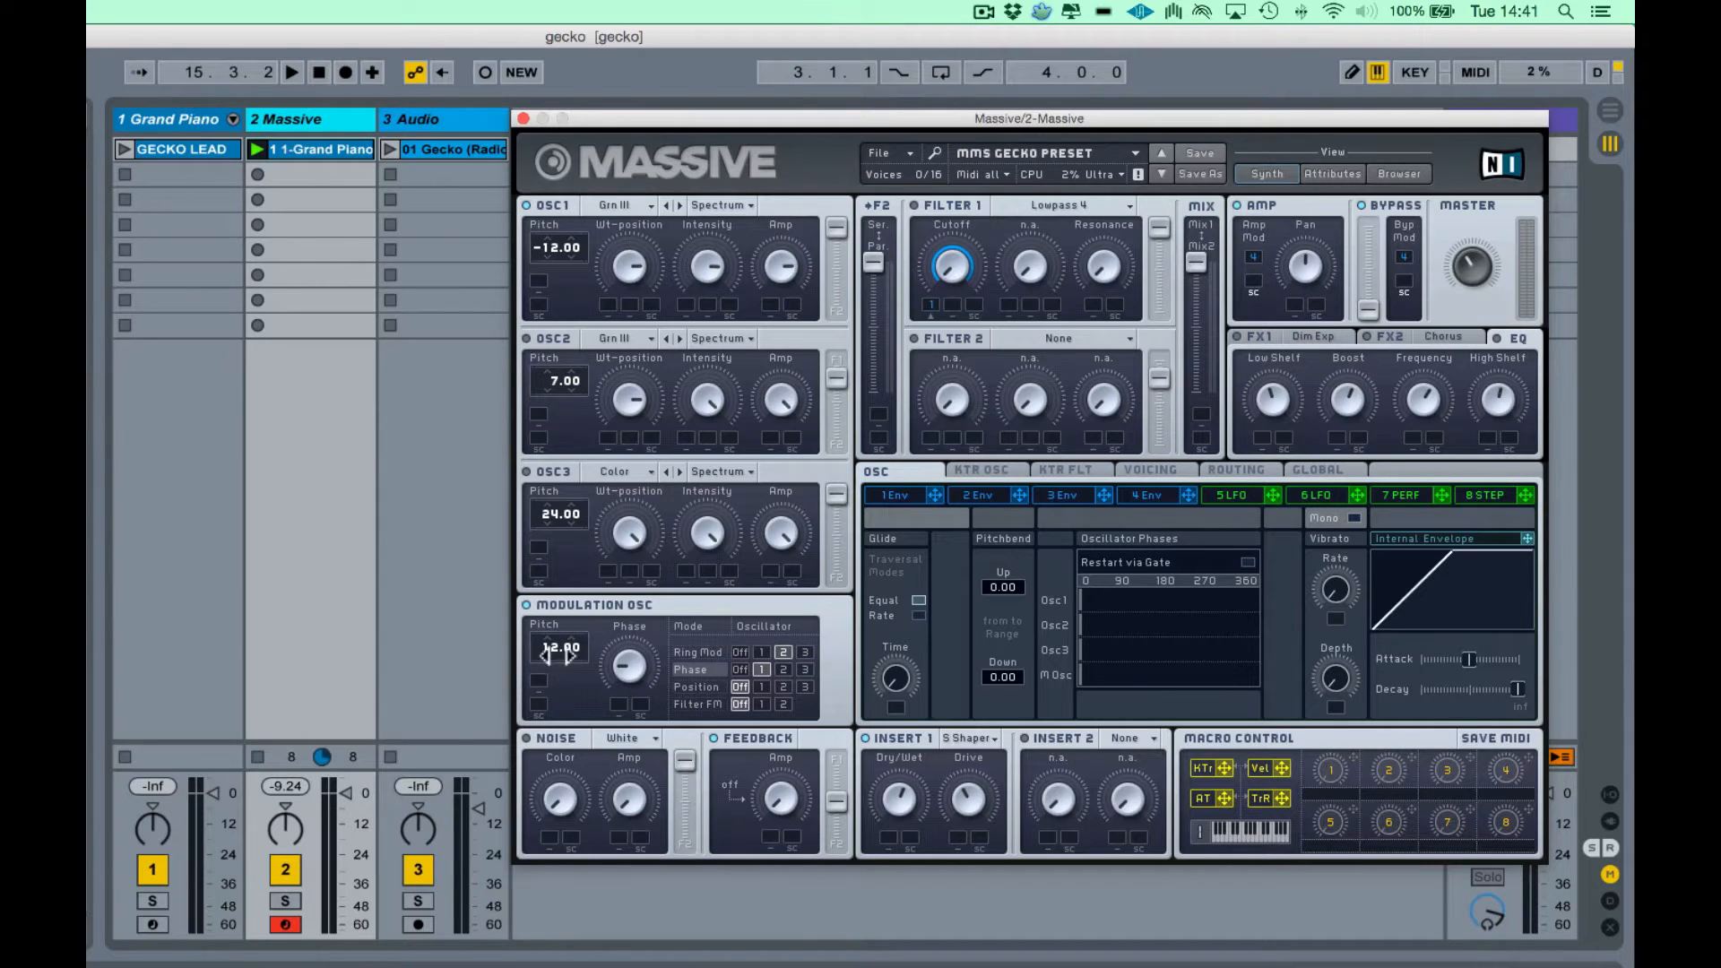
- Isolate OSC2 by switching it on with OSC1 and the modulation oscillator off, and audition the clip
key("space")
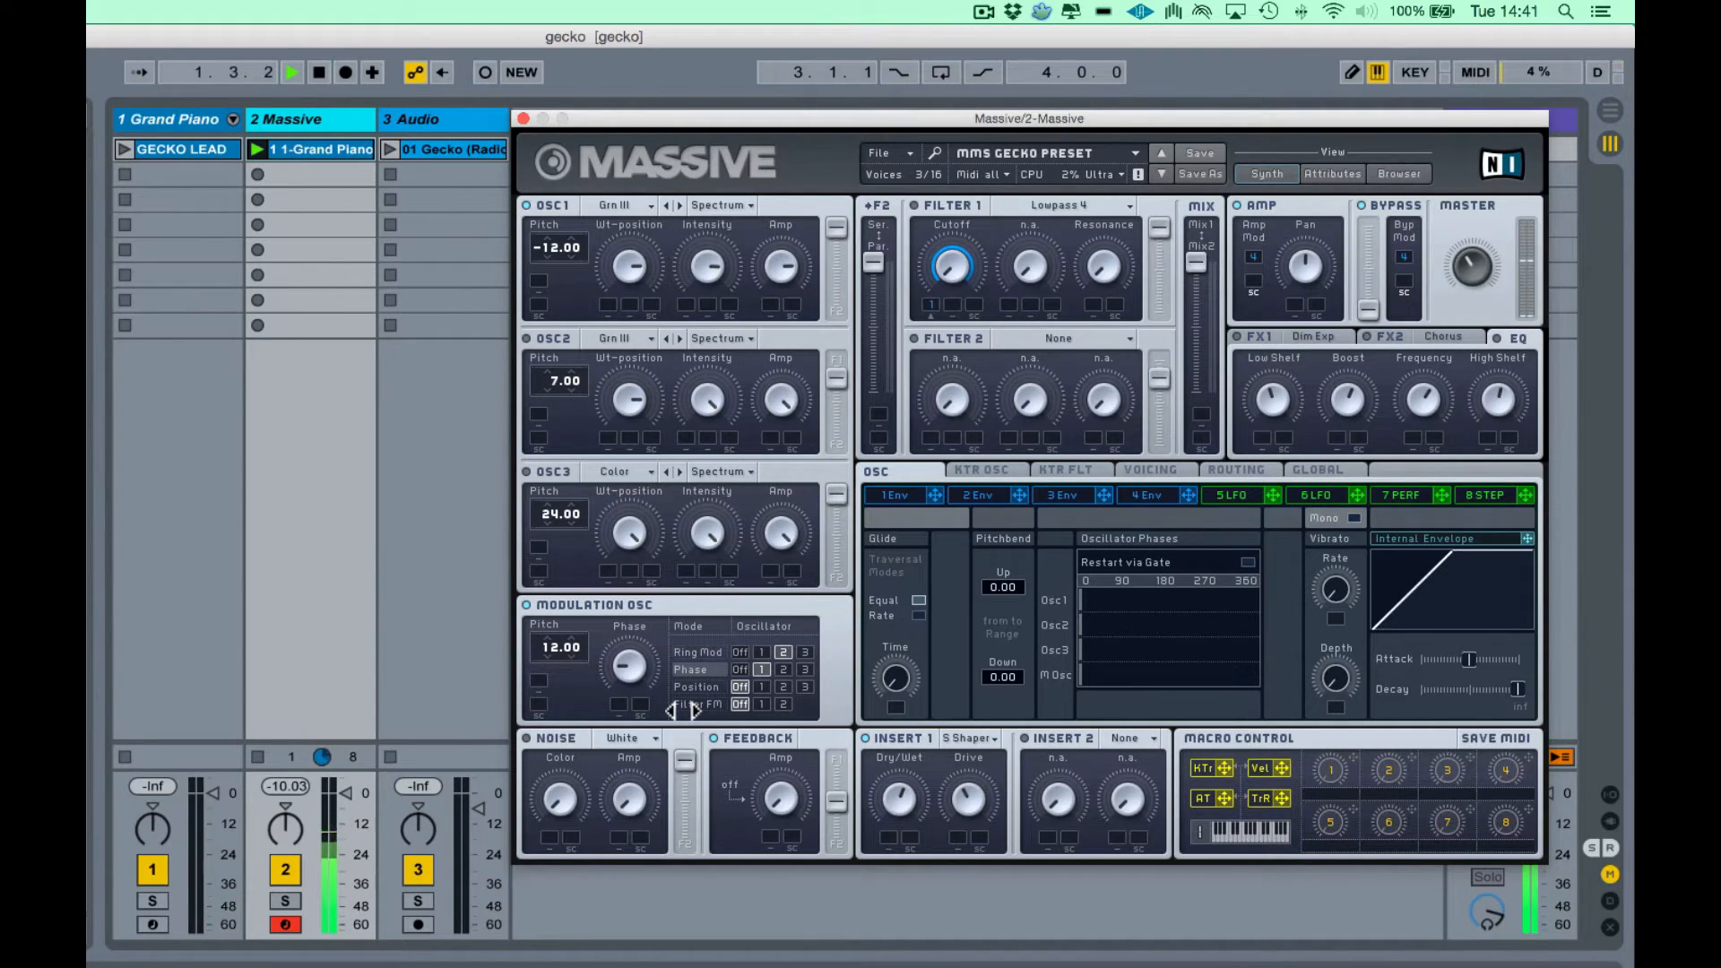
key("space")
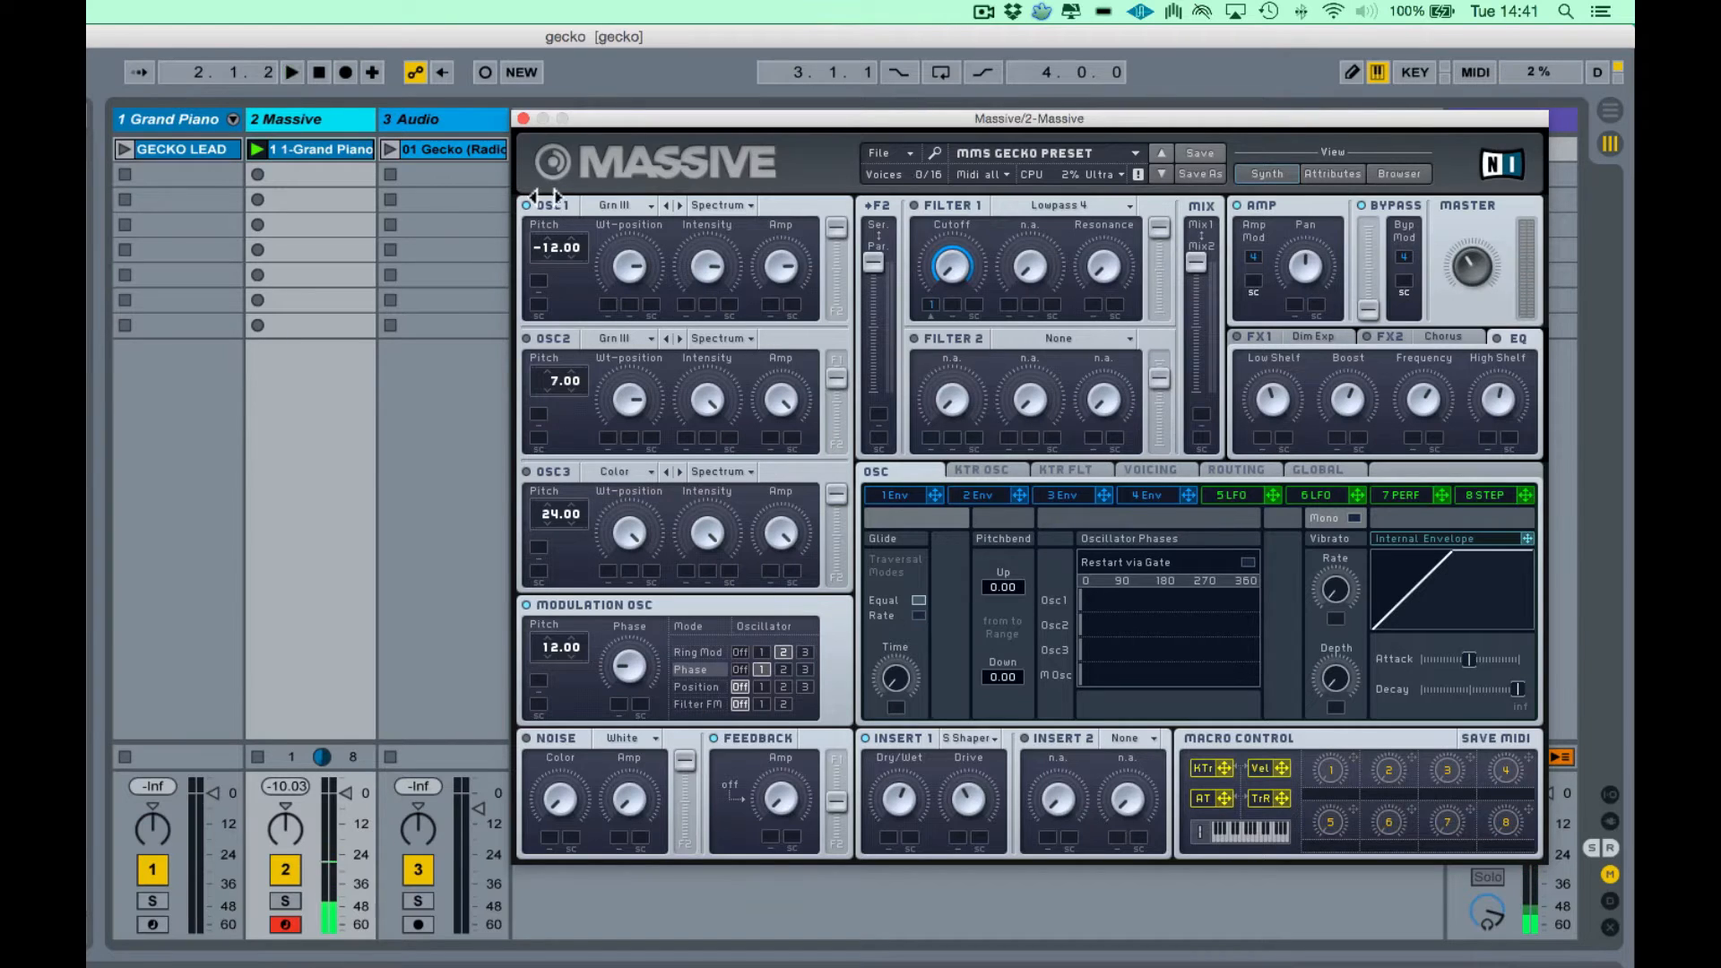
left_click(548, 201)
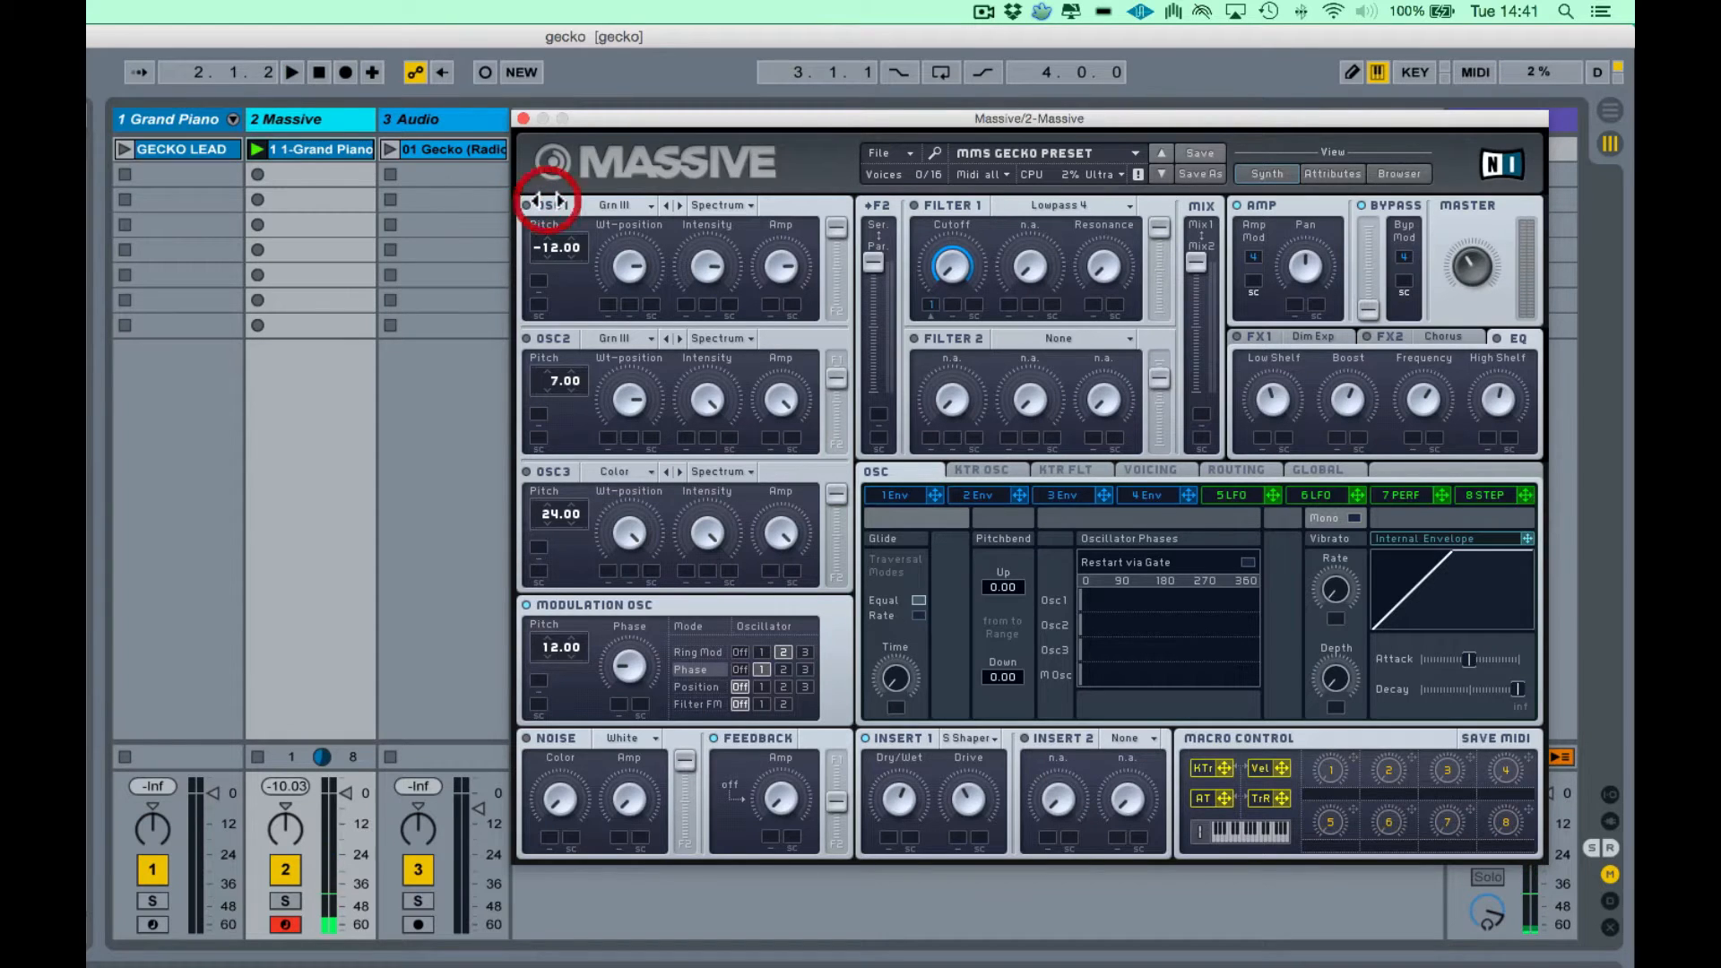
left_click(526, 605)
left_click(527, 339)
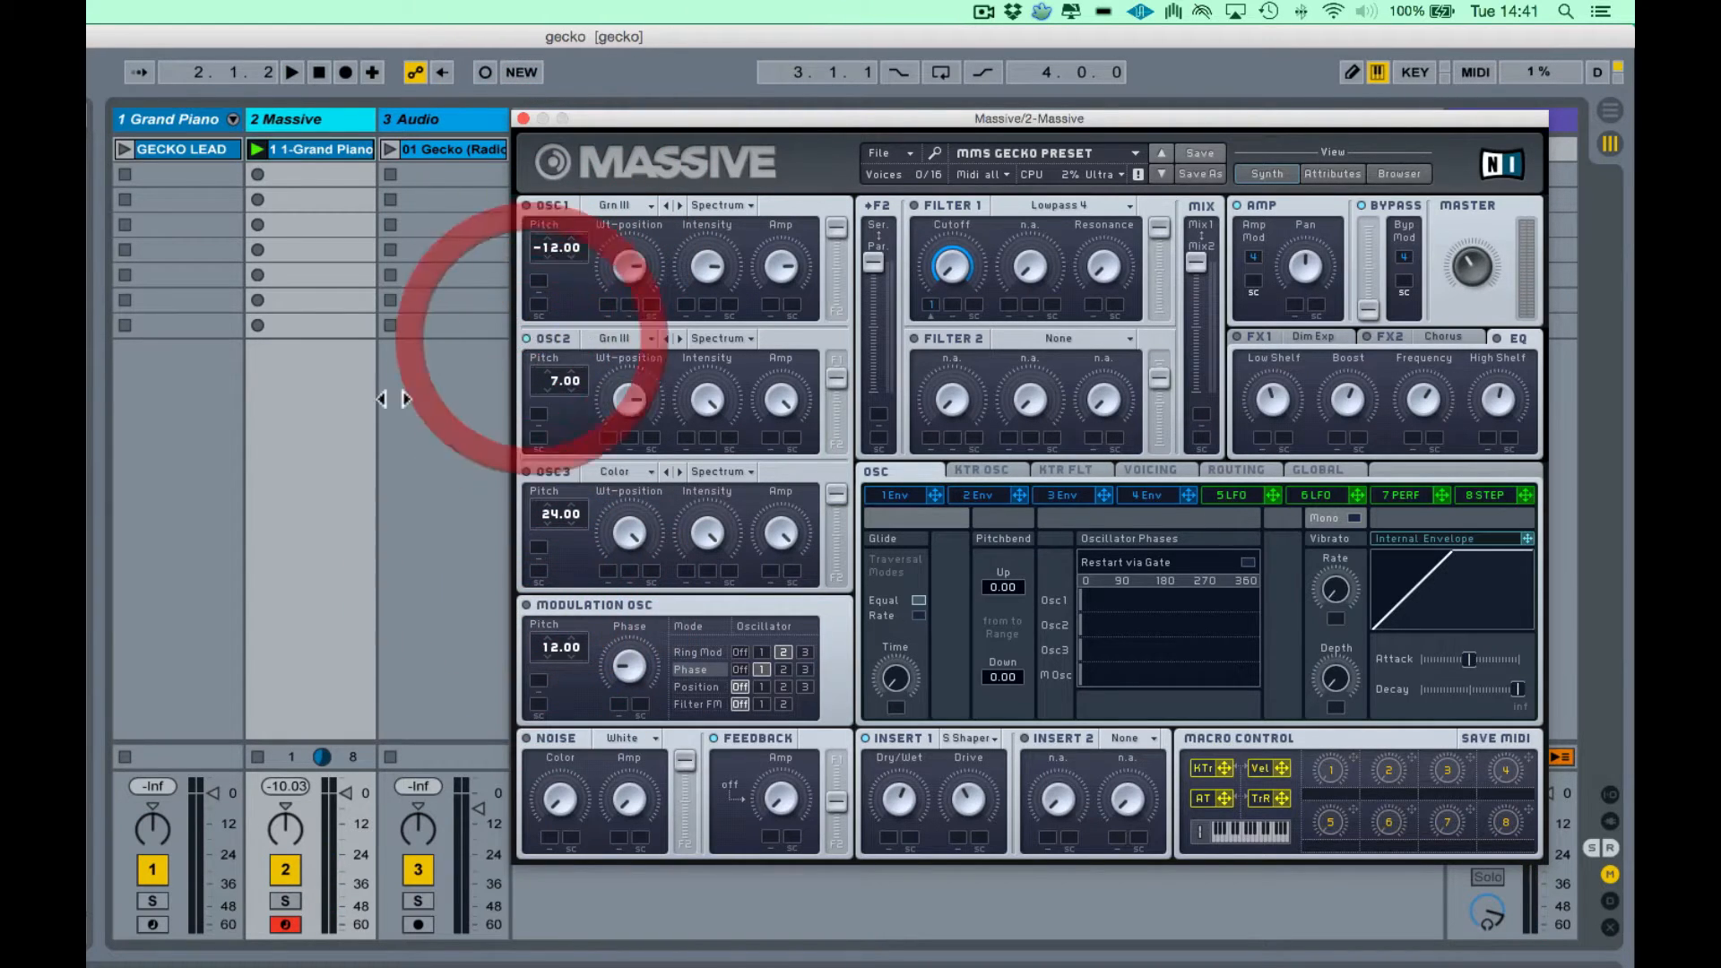
key("space")
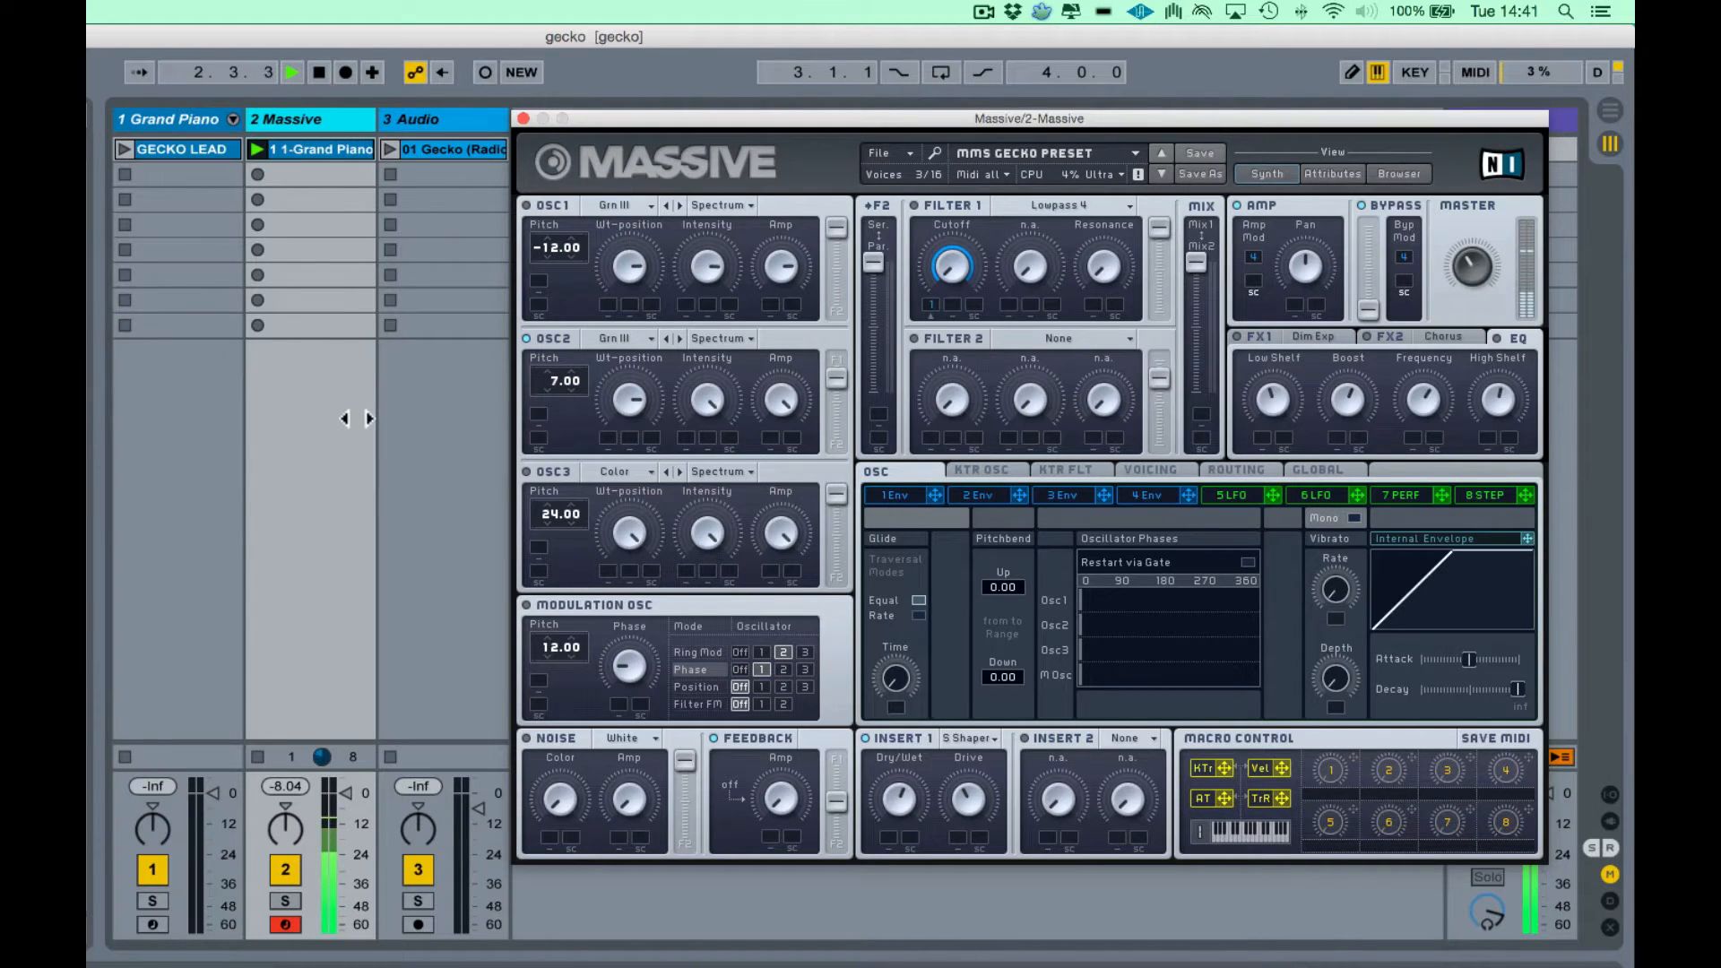
key("space")
- Set OSC2's wavetable to Groan III and sweep its Intensity down and back to full during playback
left_click(625, 335)
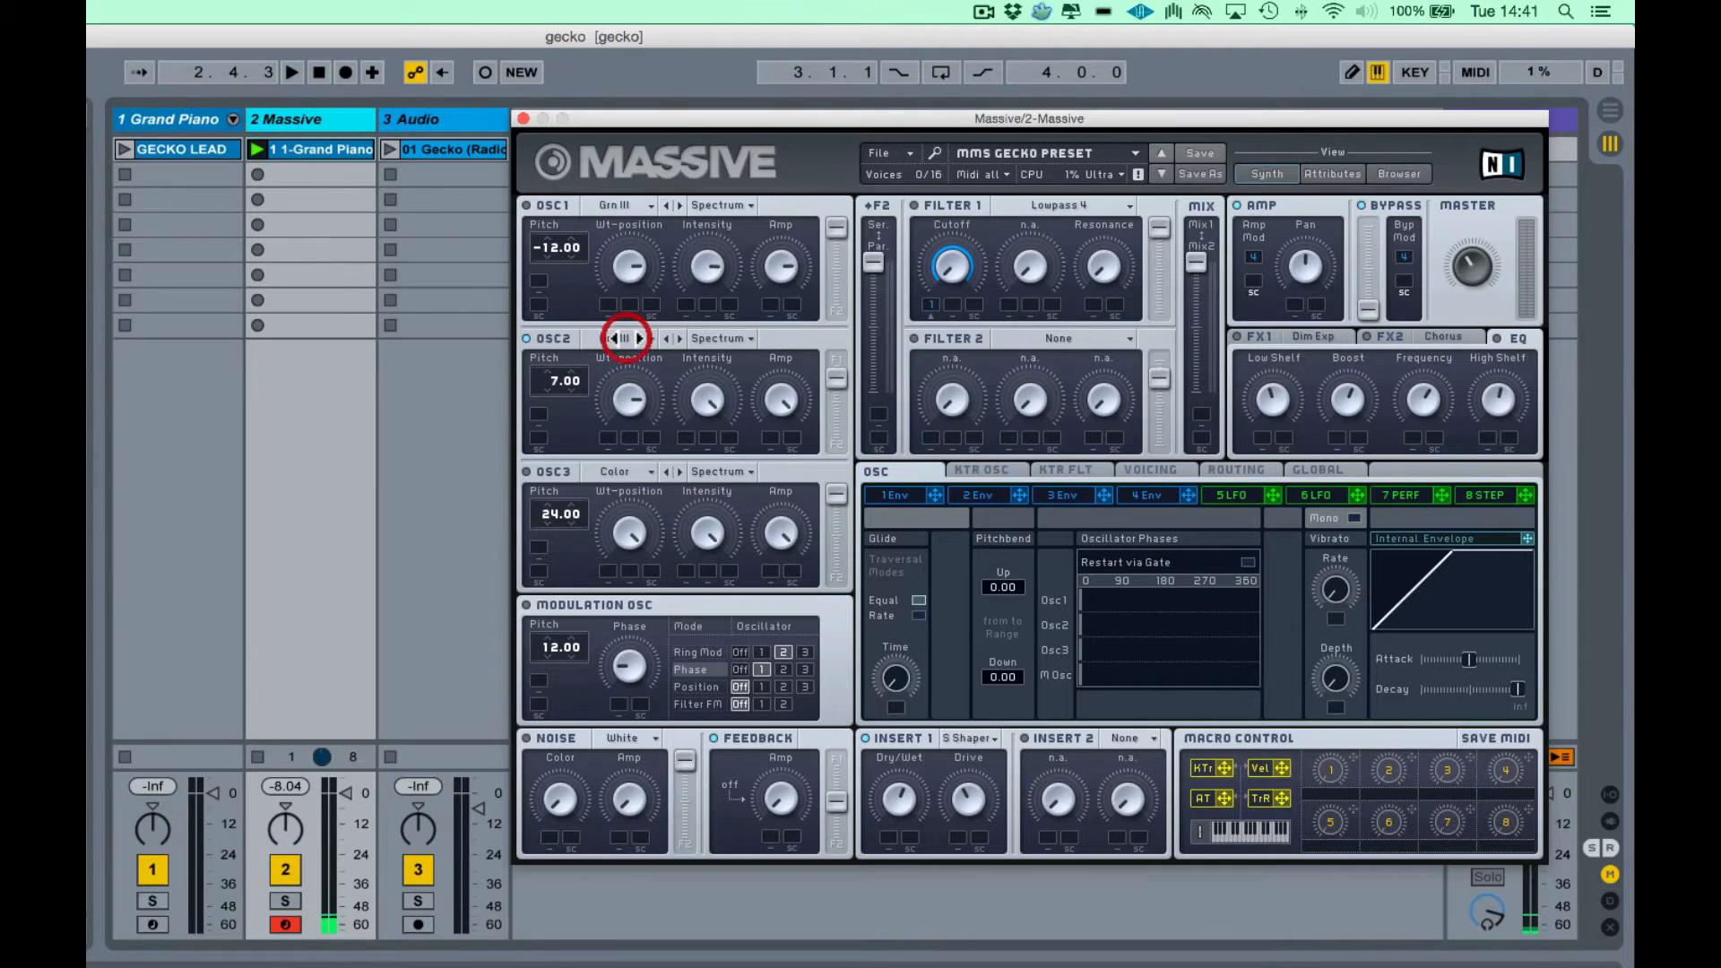
left_click(783, 420)
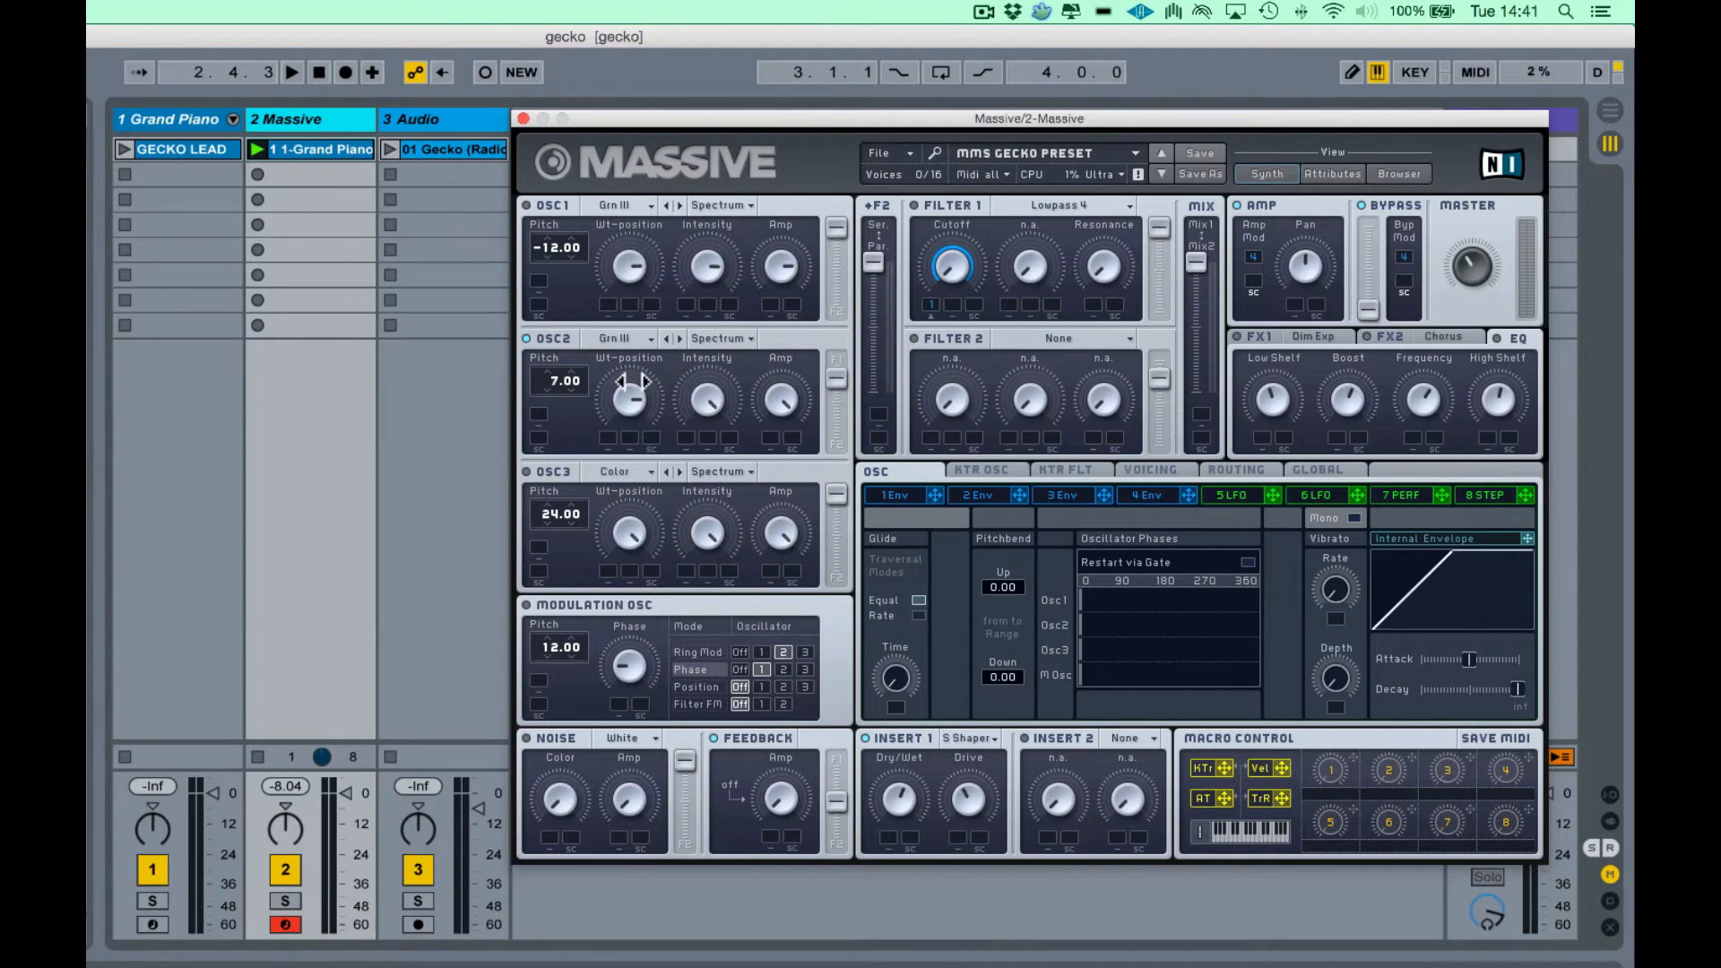
key("space")
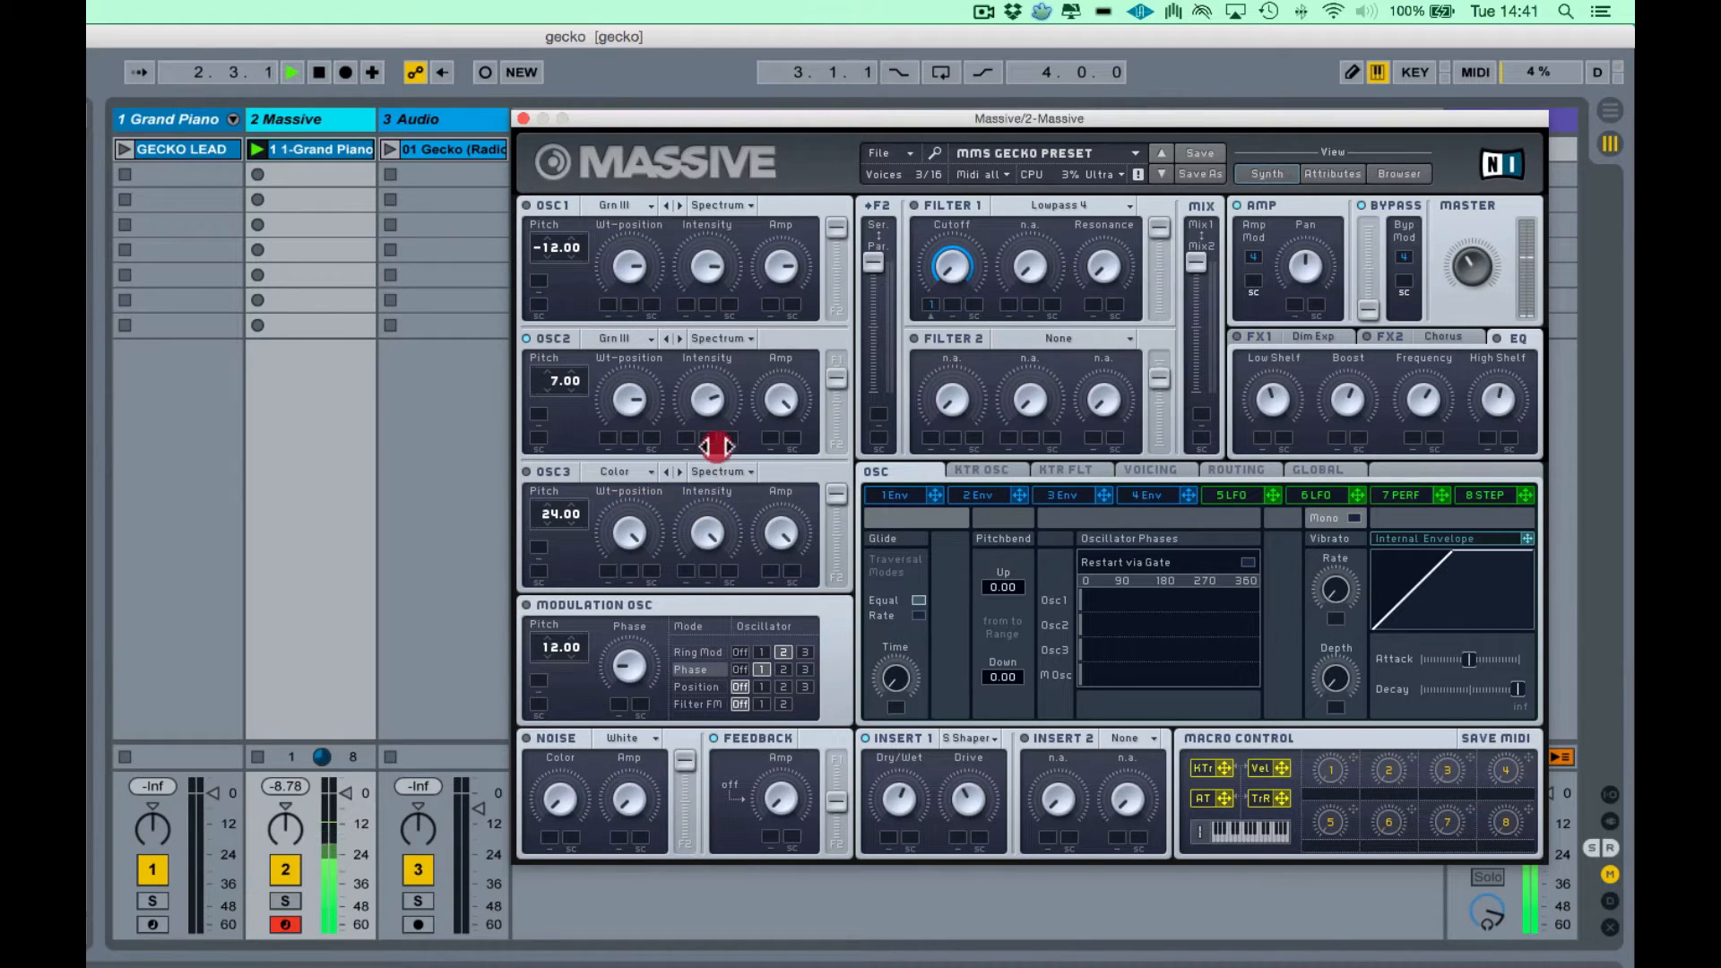
left_click_drag(734, 510, 737, 364)
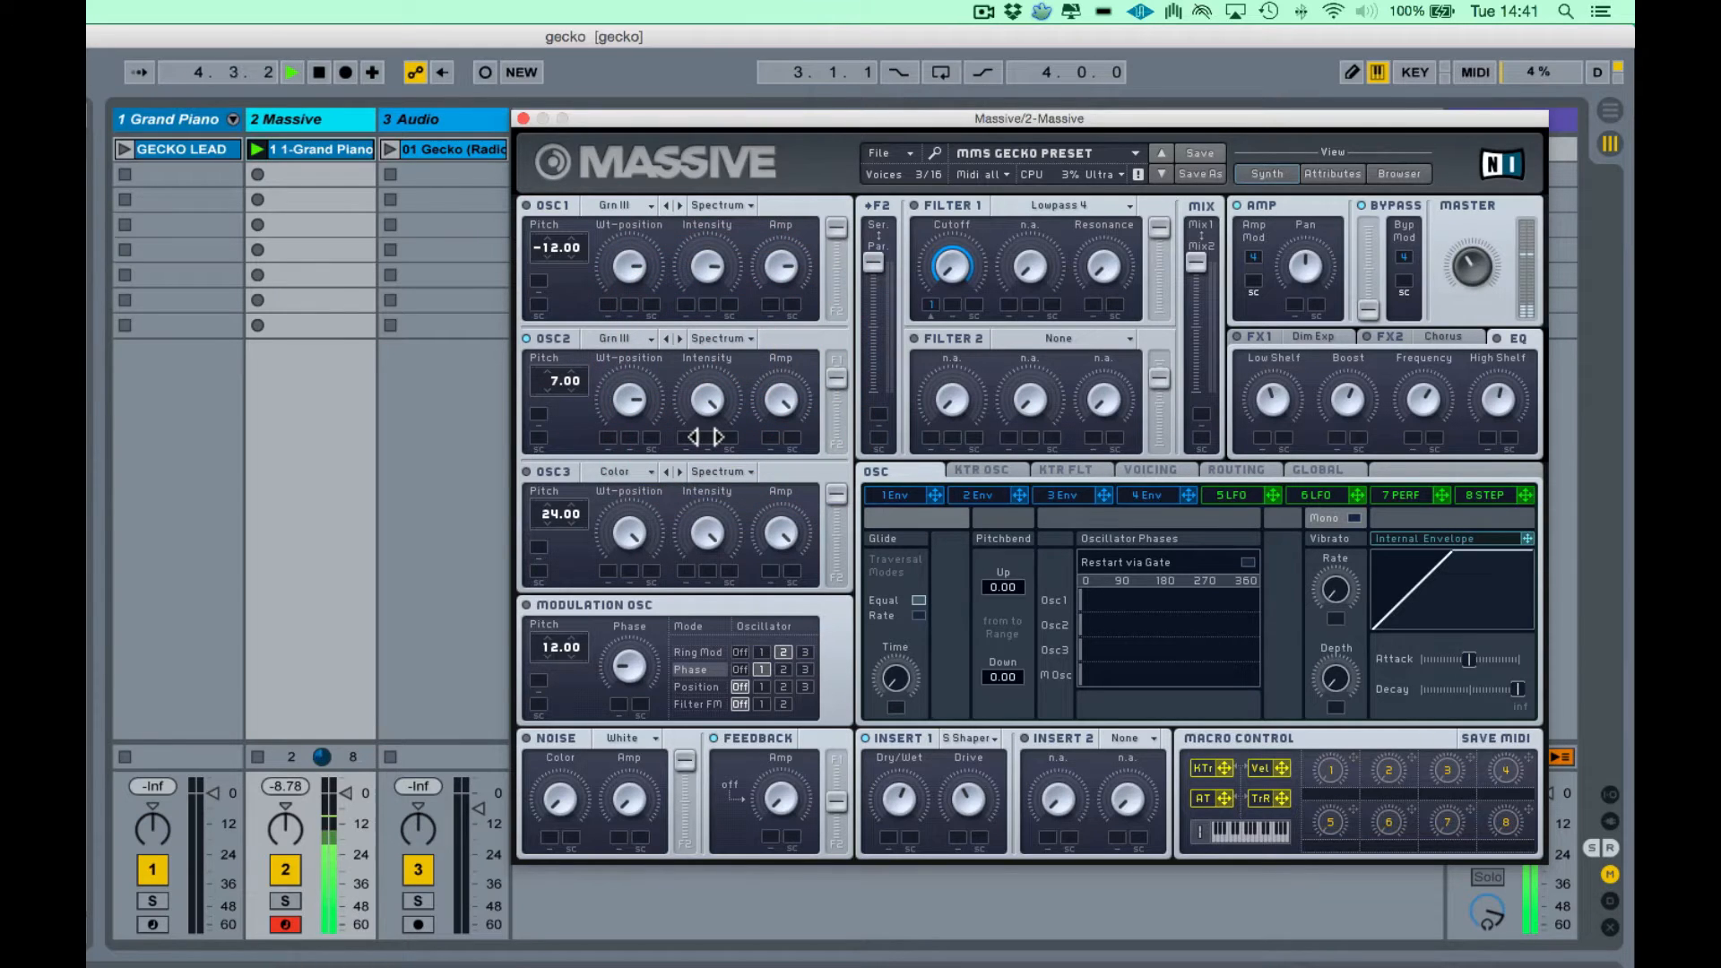
key("space")
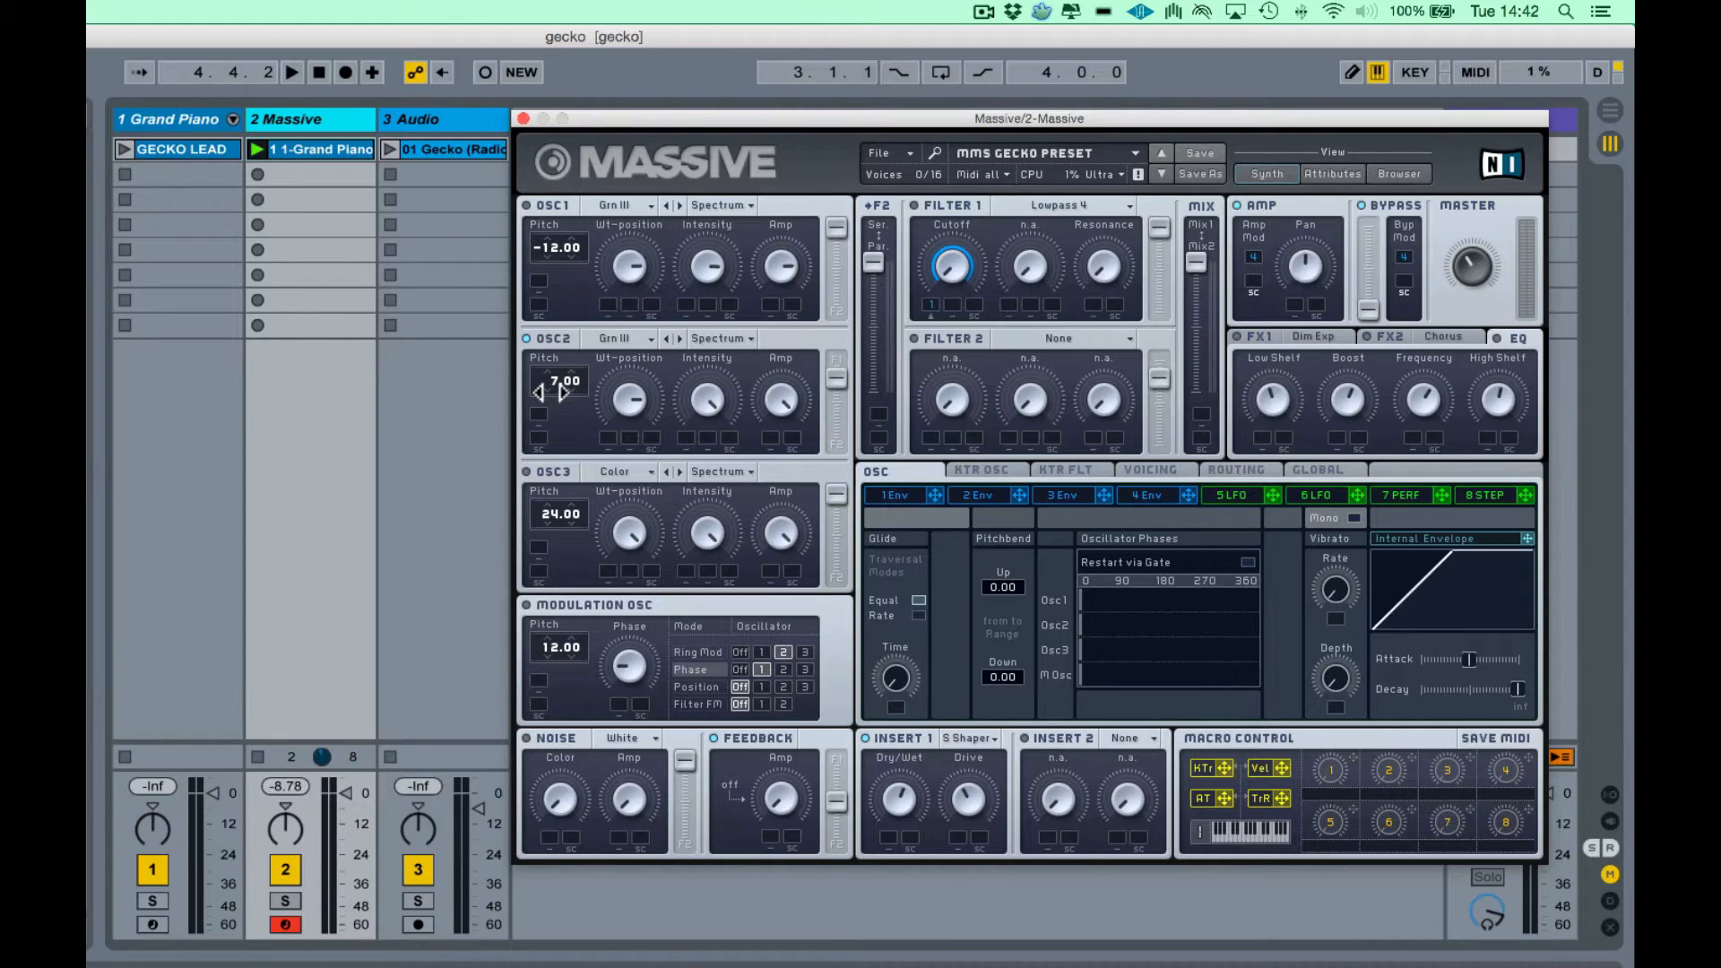
- Play the clip comparing OSC2 on its own with OSC1 layered in, leaving OSC1 off
key("space")
left_click(553, 196)
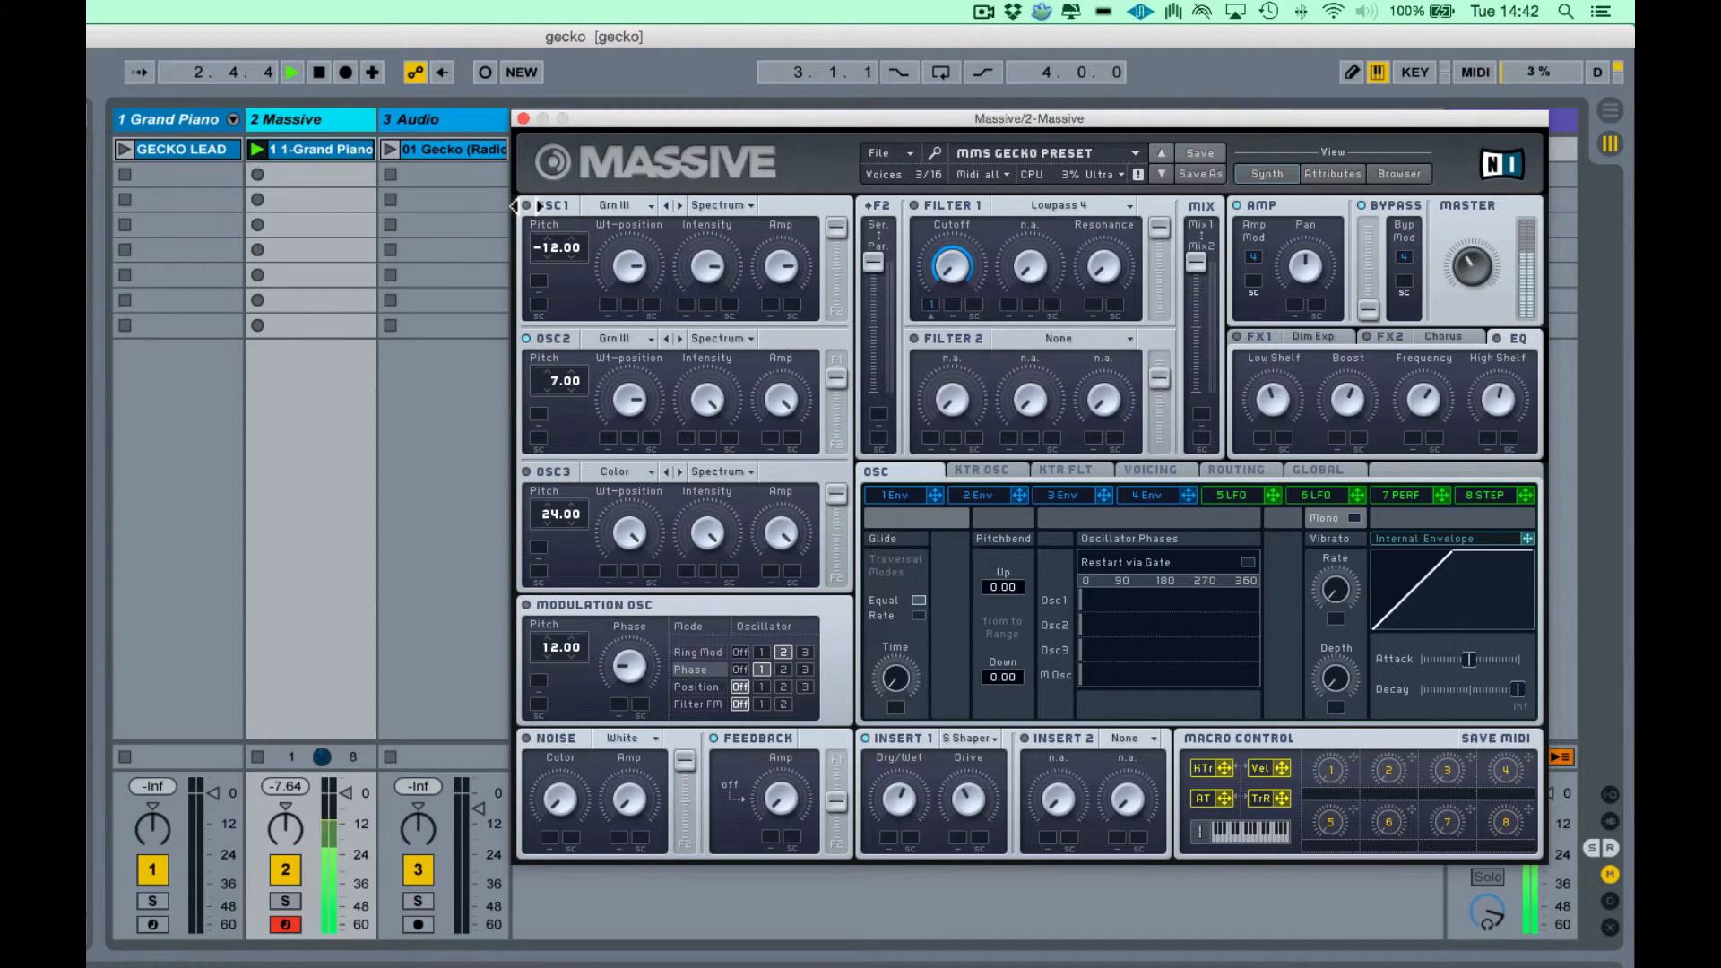
left_click(537, 205)
left_click(526, 206)
key("space")
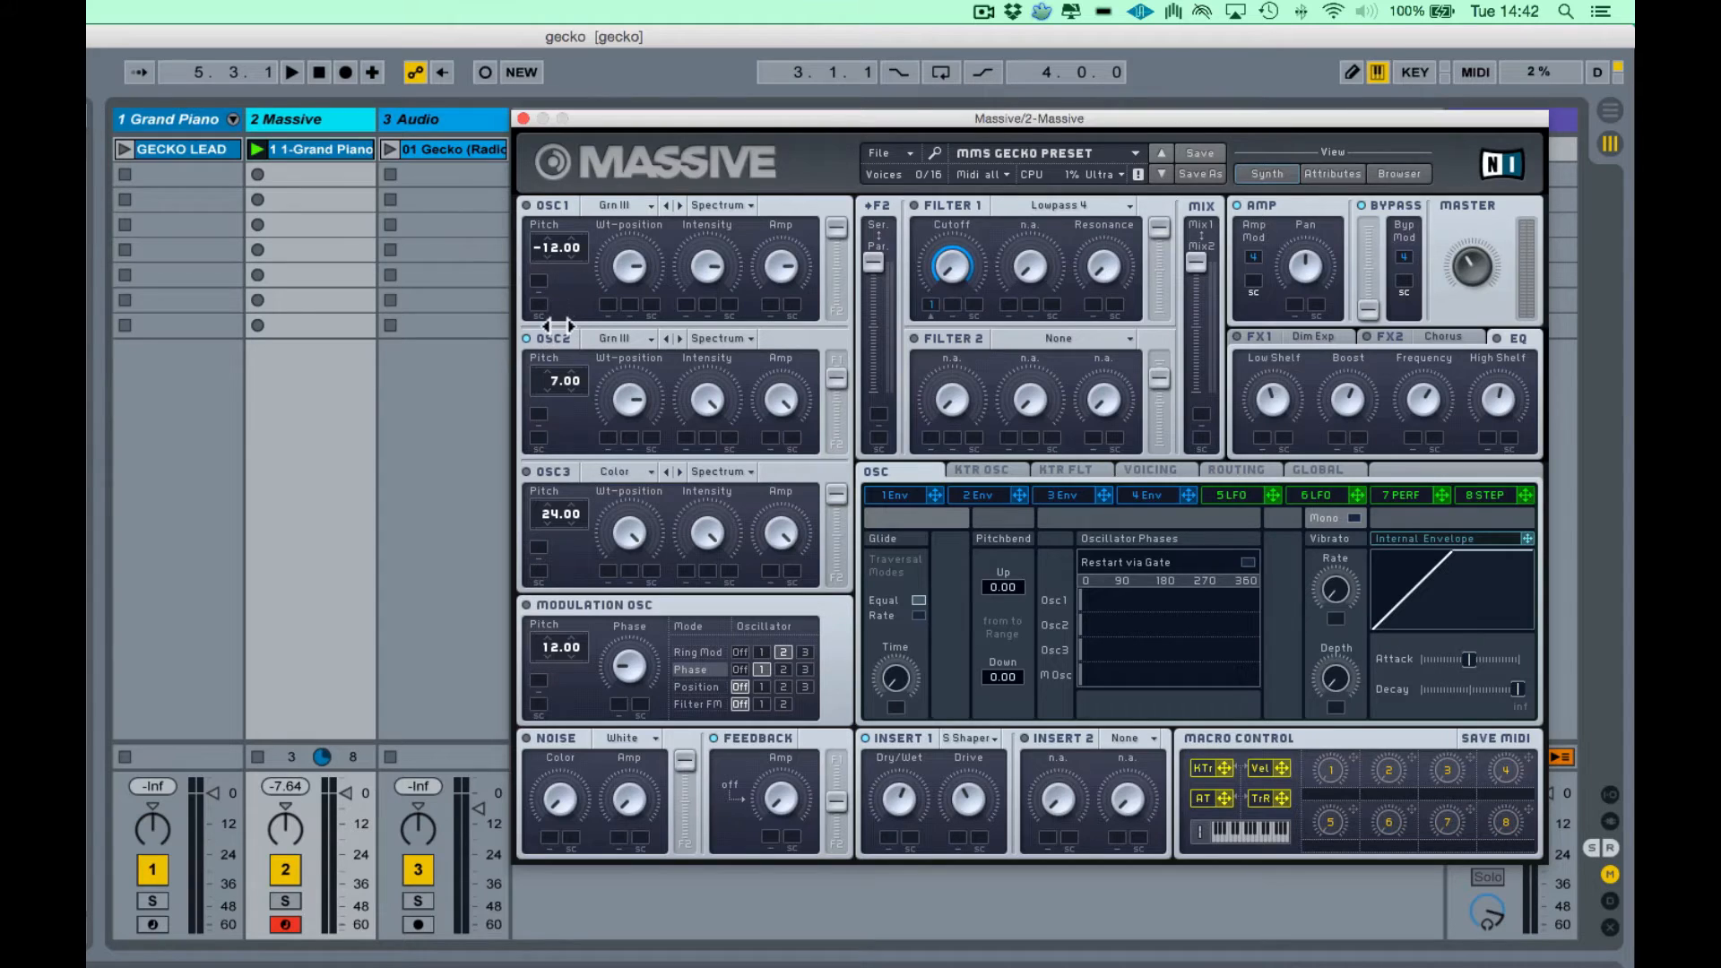
key("space")
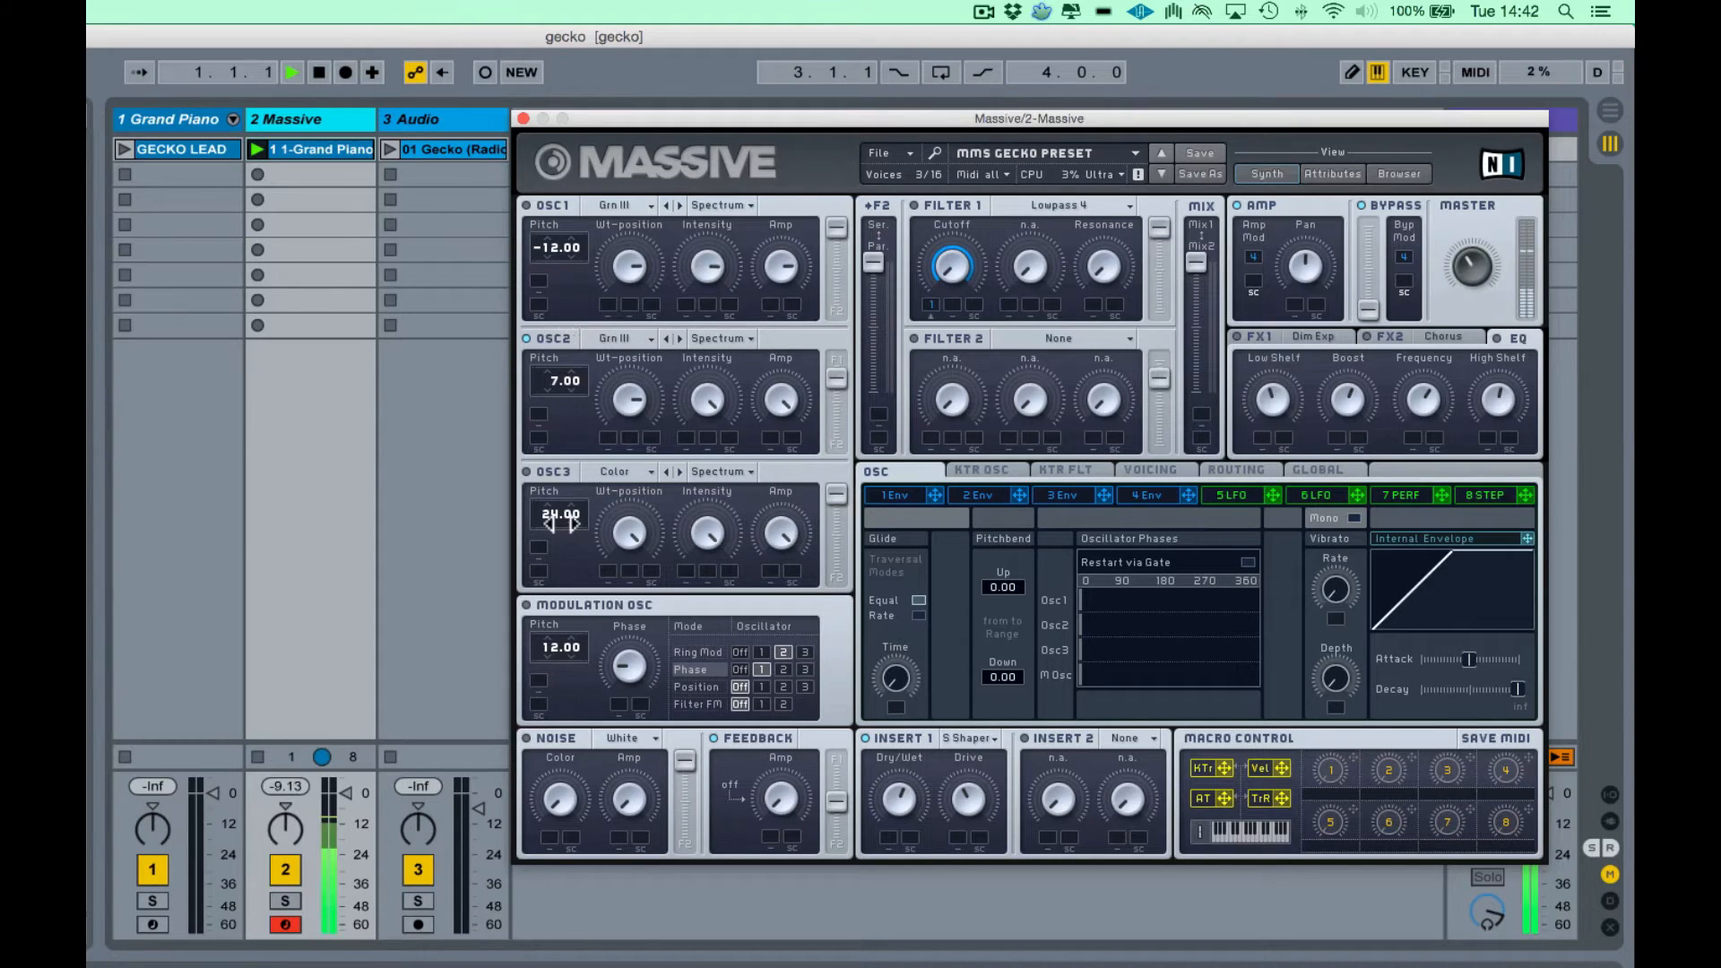
key("space")
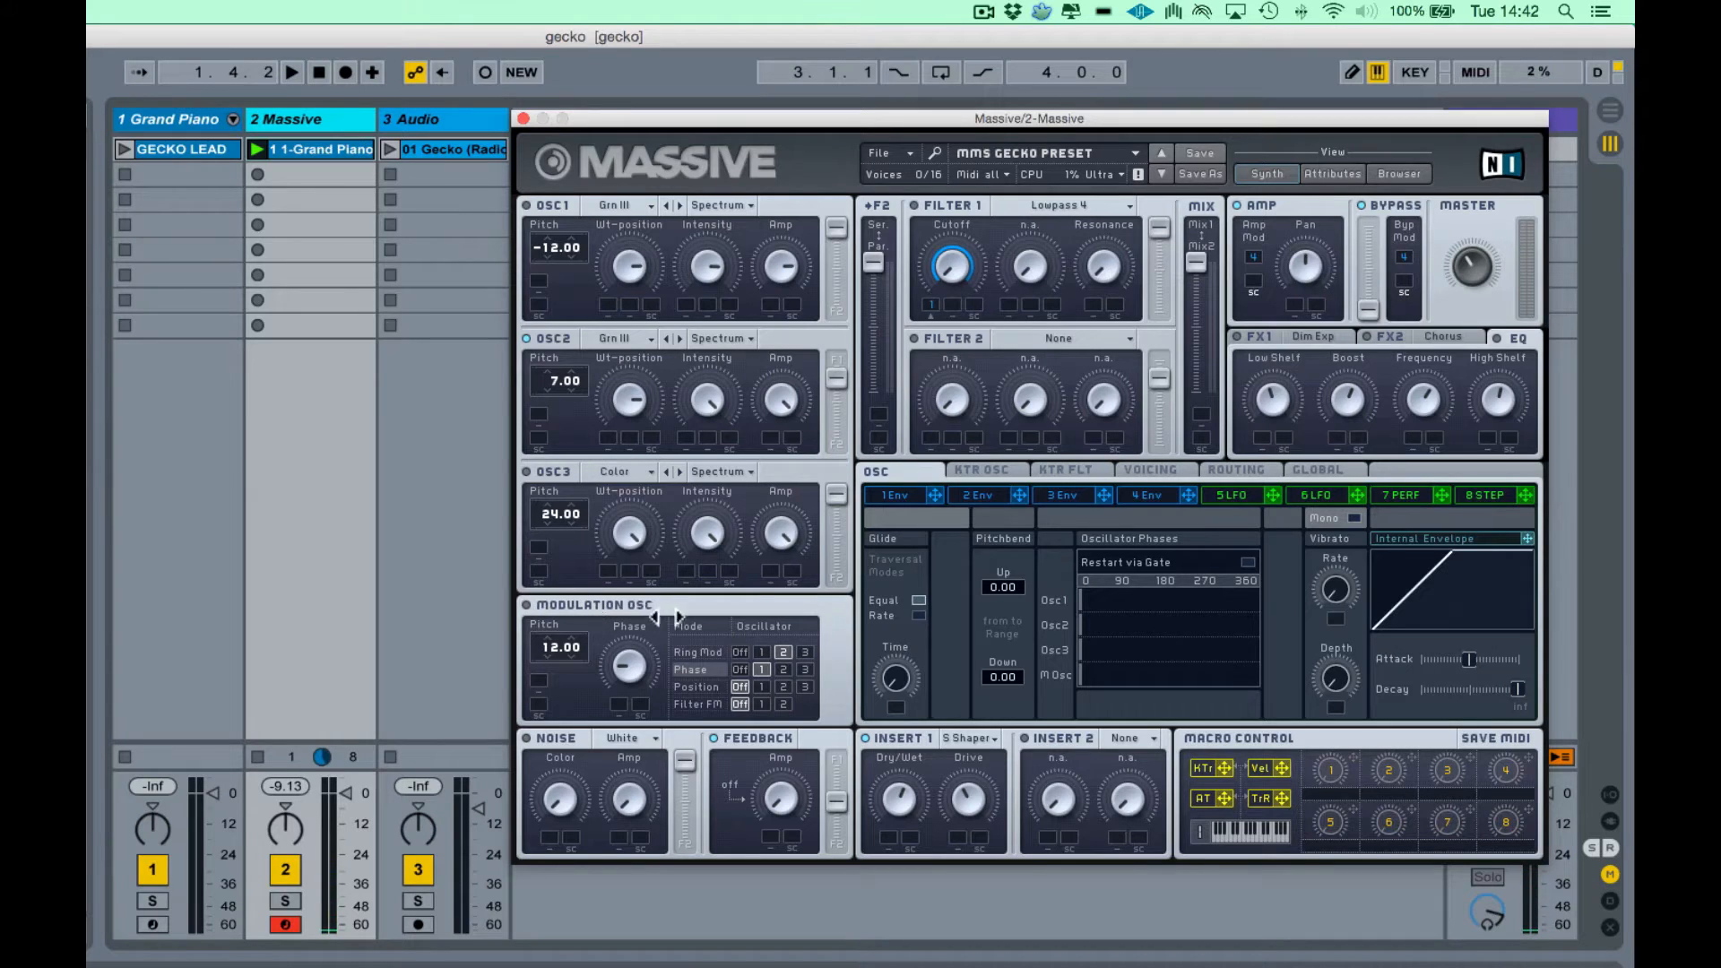
- Switch on the modulation oscillator, show its Ring Mod amount for oscillator 2, and sweep the RM amount during playback
left_click(684, 653)
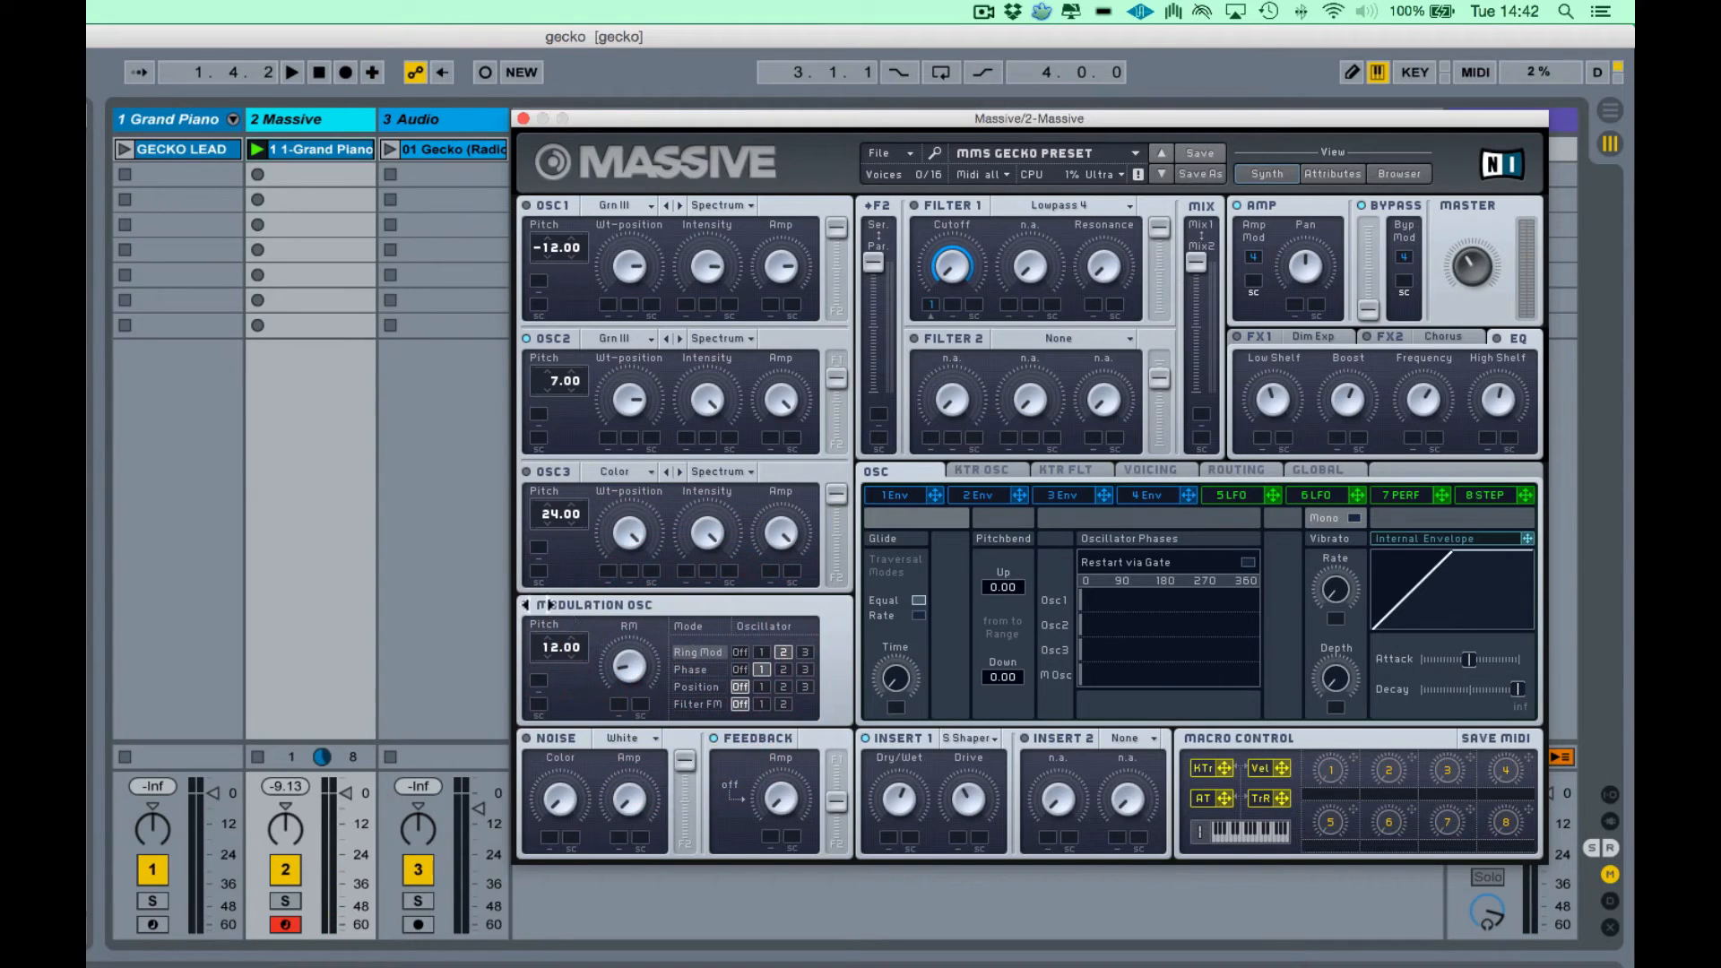
left_click(527, 605)
key("space")
left_click_drag(626, 669, 631, 507)
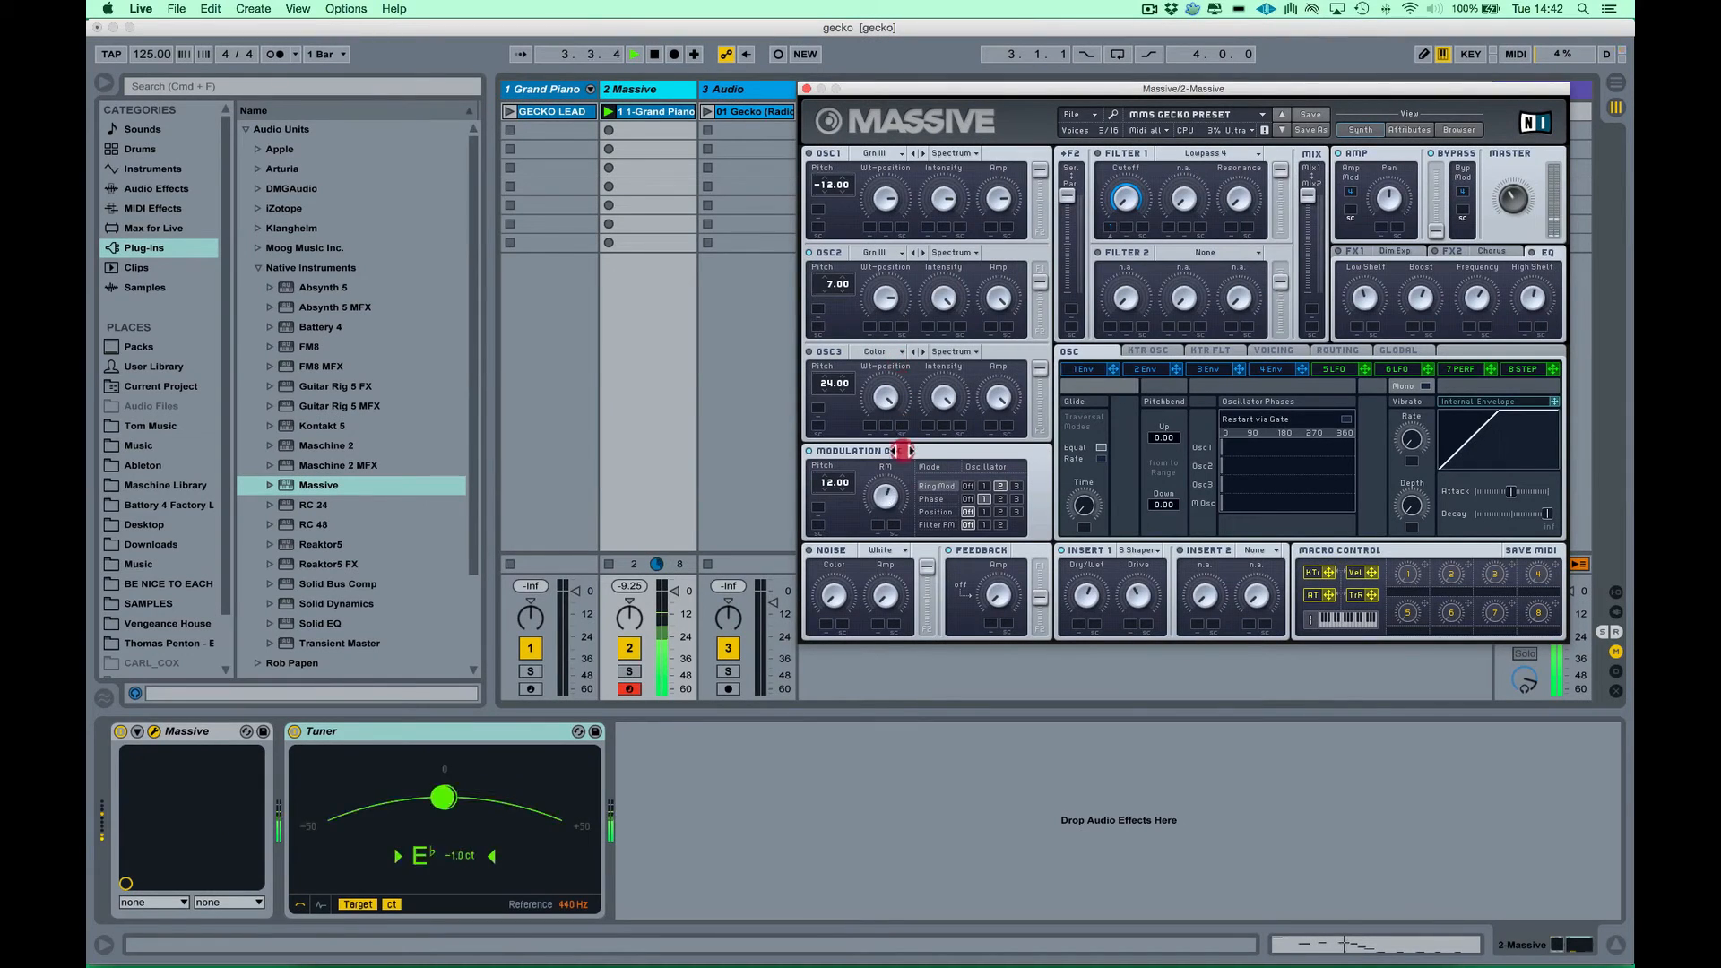
left_click_drag(903, 512, 903, 536)
key("space")
- Replay the start of the clip twice to hear the ring modulation on OSC2
key("space")
key("space")
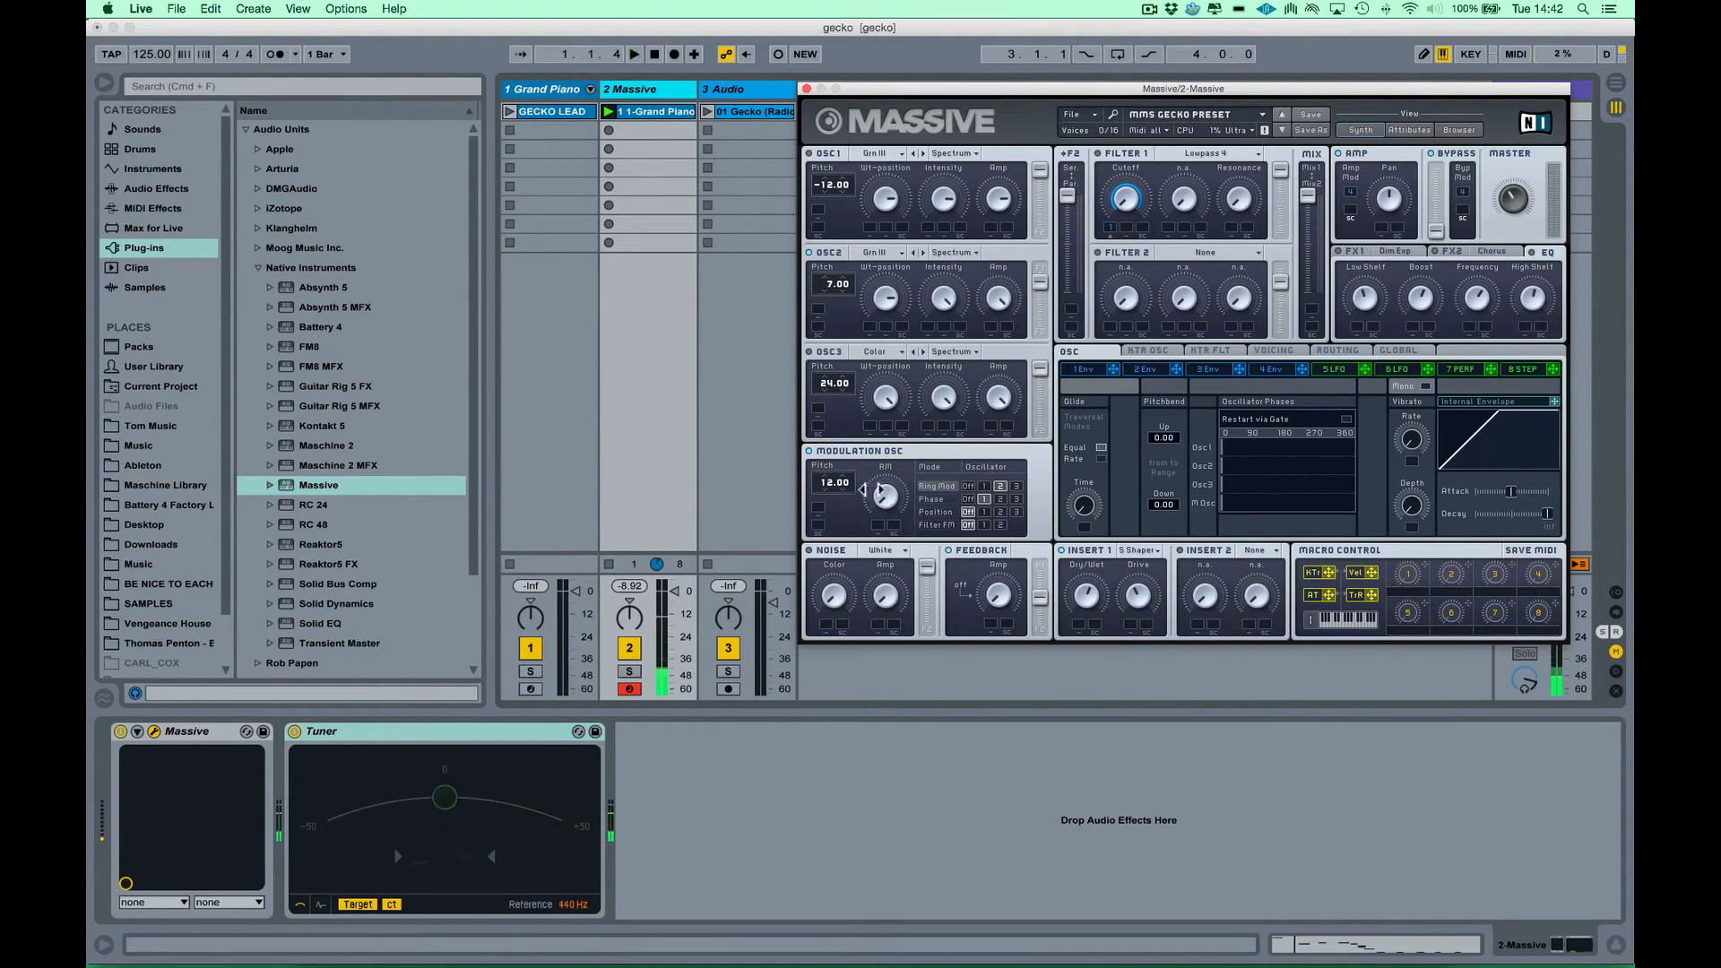
key("space")
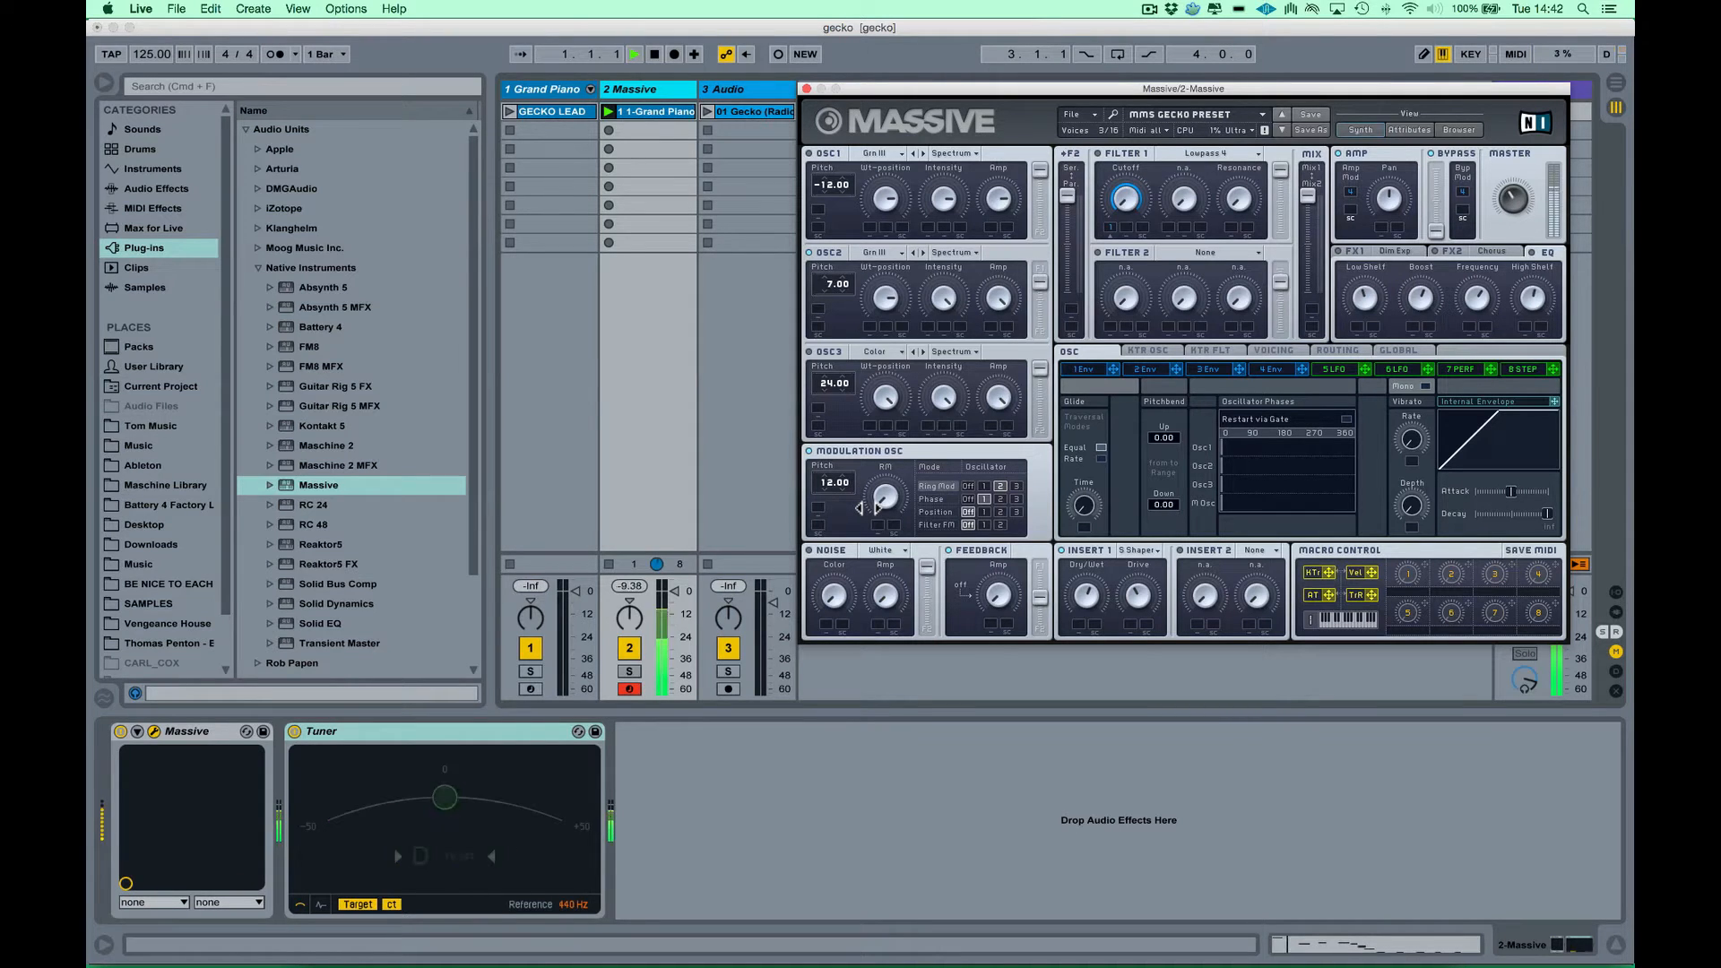
key("space")
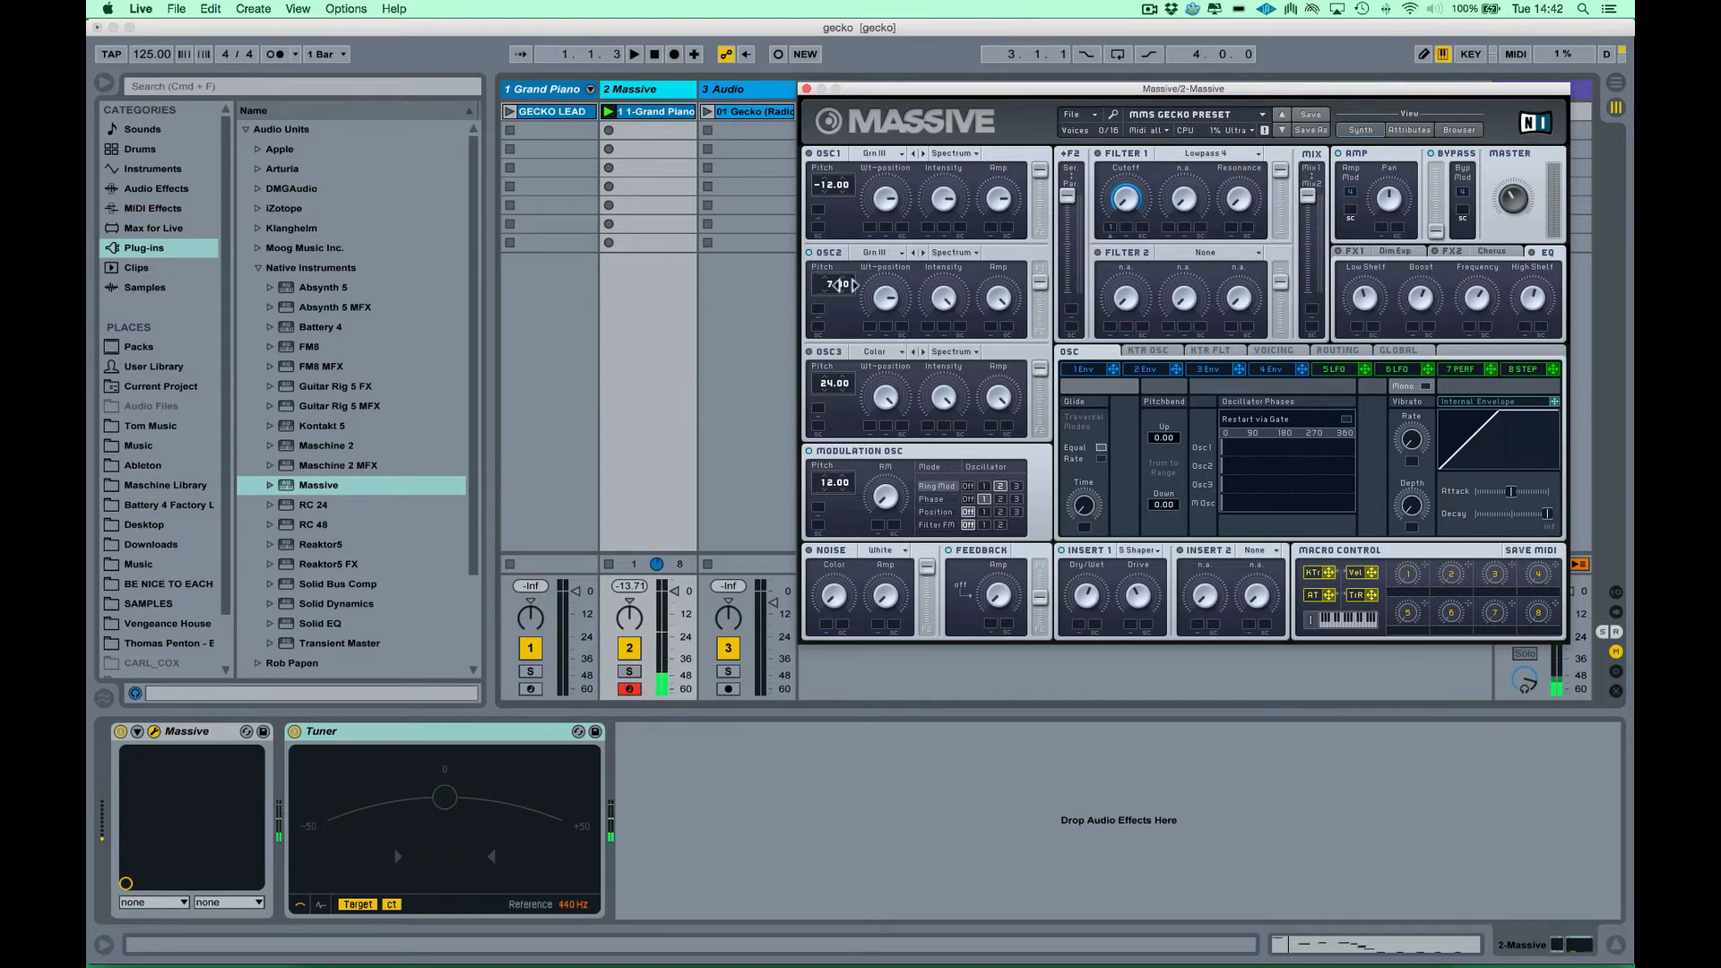
- Open the Massive clip's MIDI notes to check its first notes, and return to the track's device view
double_click(650, 112)
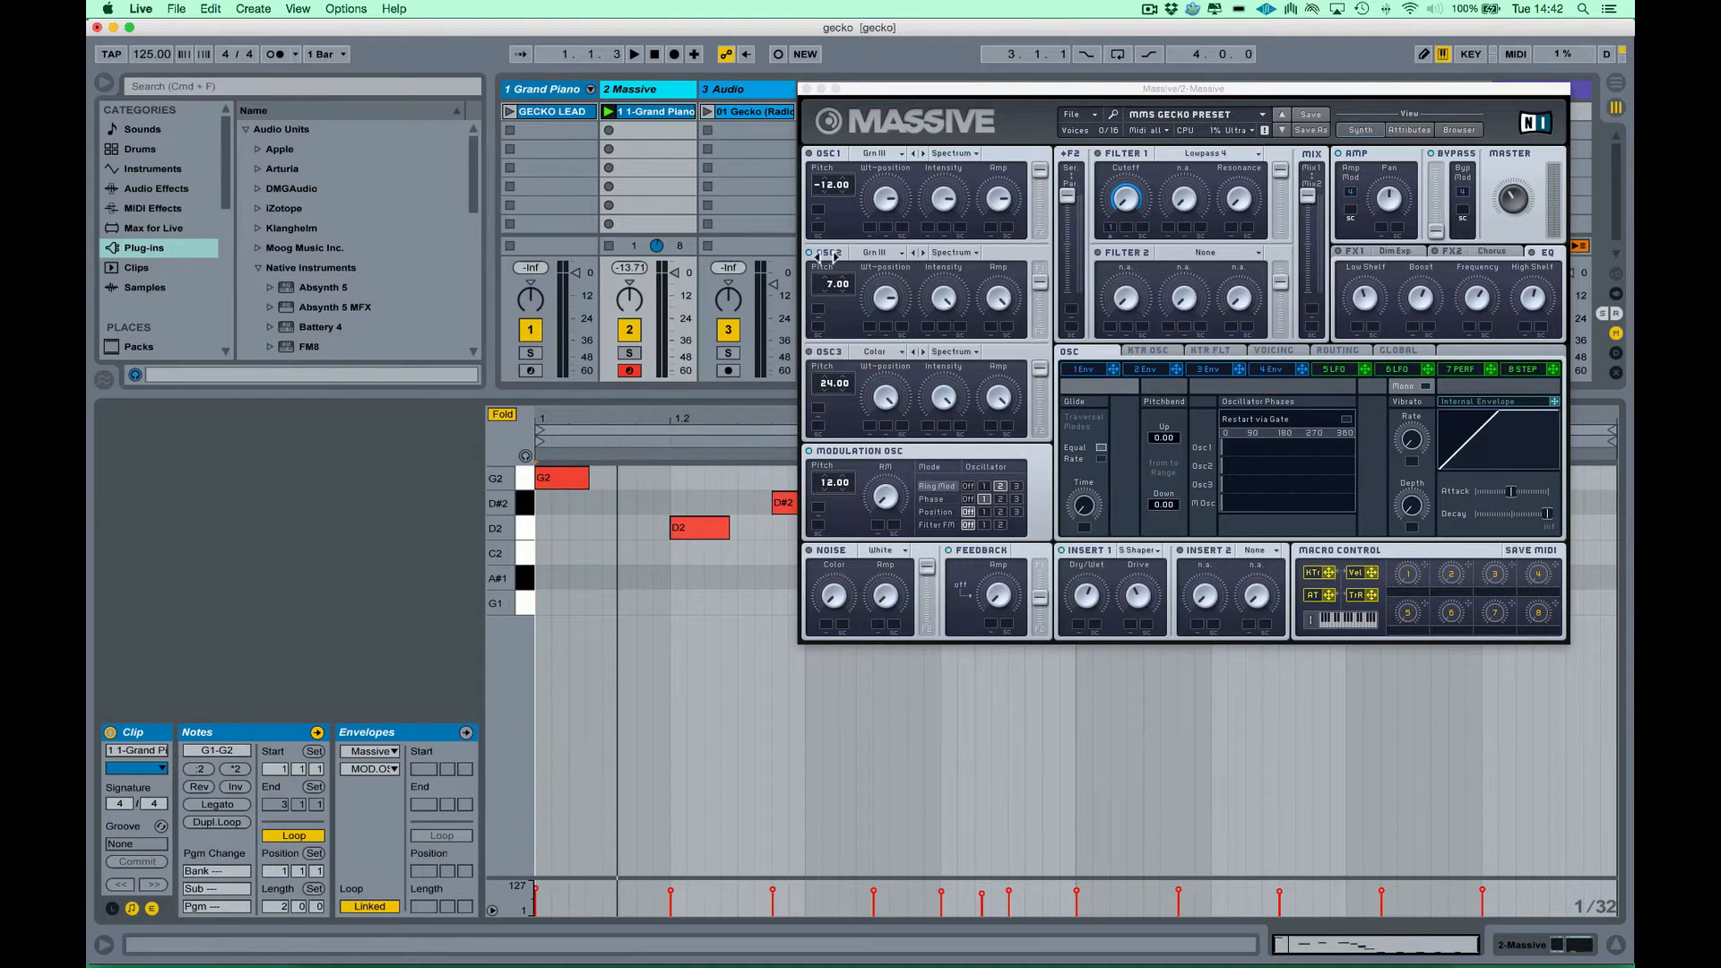
left_click(670, 89)
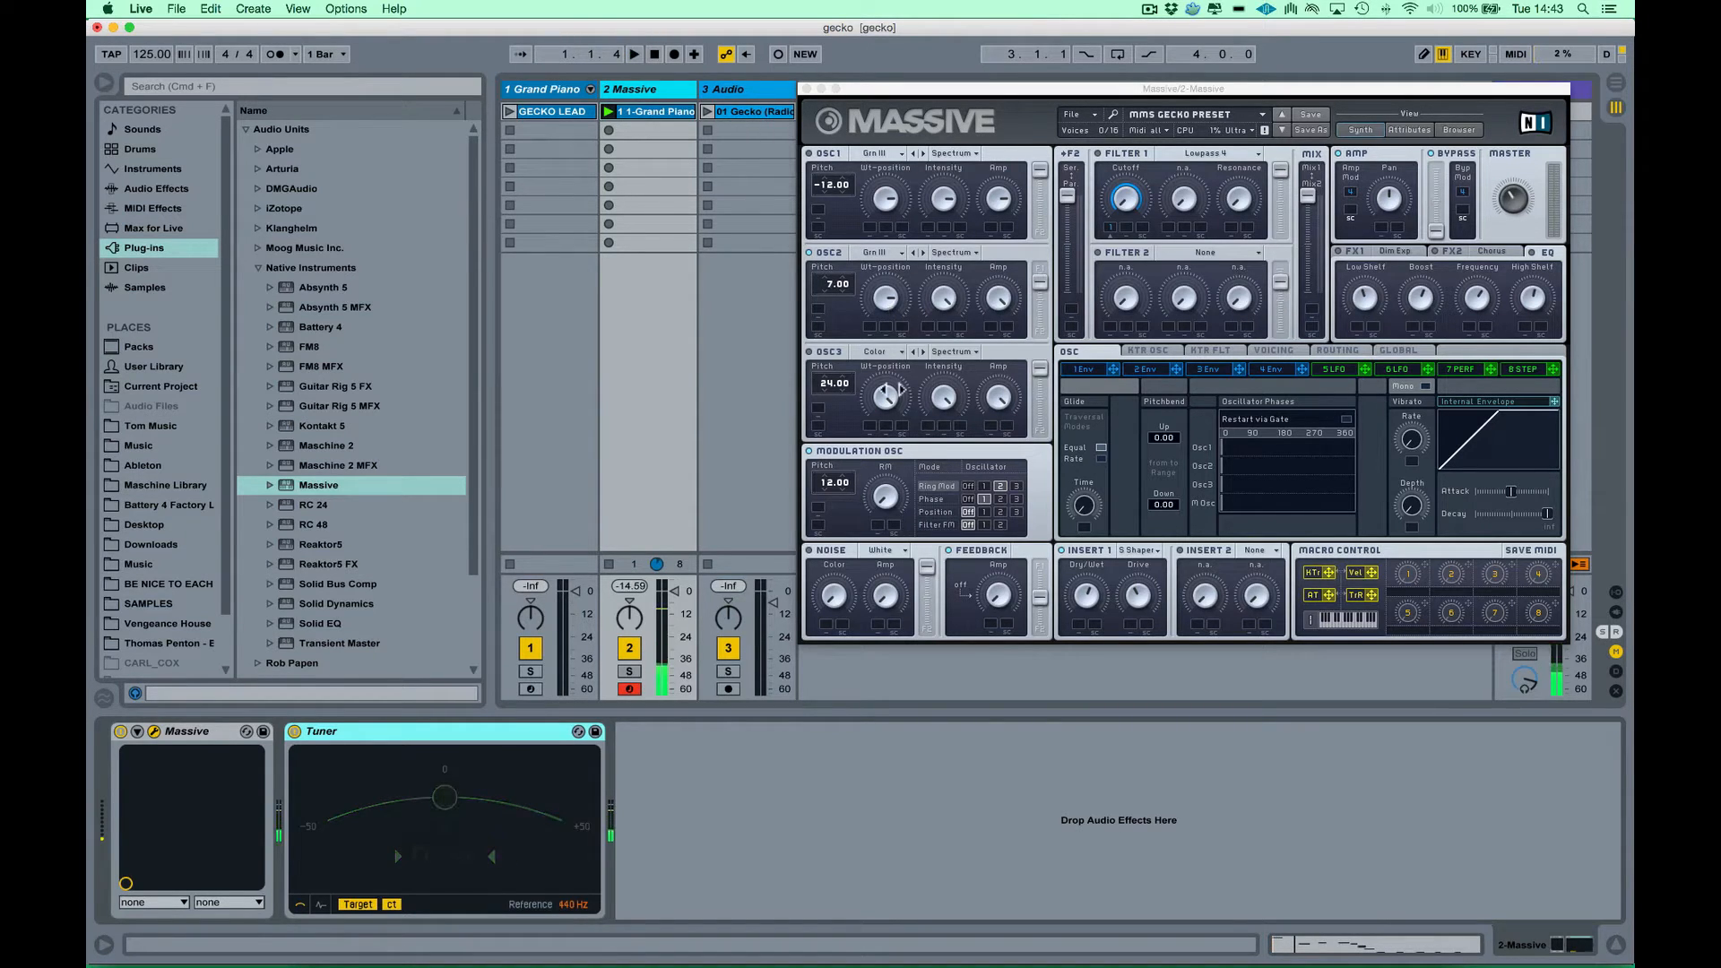
- Turn the modulation oscillator's RM amount up to full for OSC2
left_click(886, 496)
left_click_drag(890, 477, 899, 408)
left_click_drag(885, 488, 887, 329)
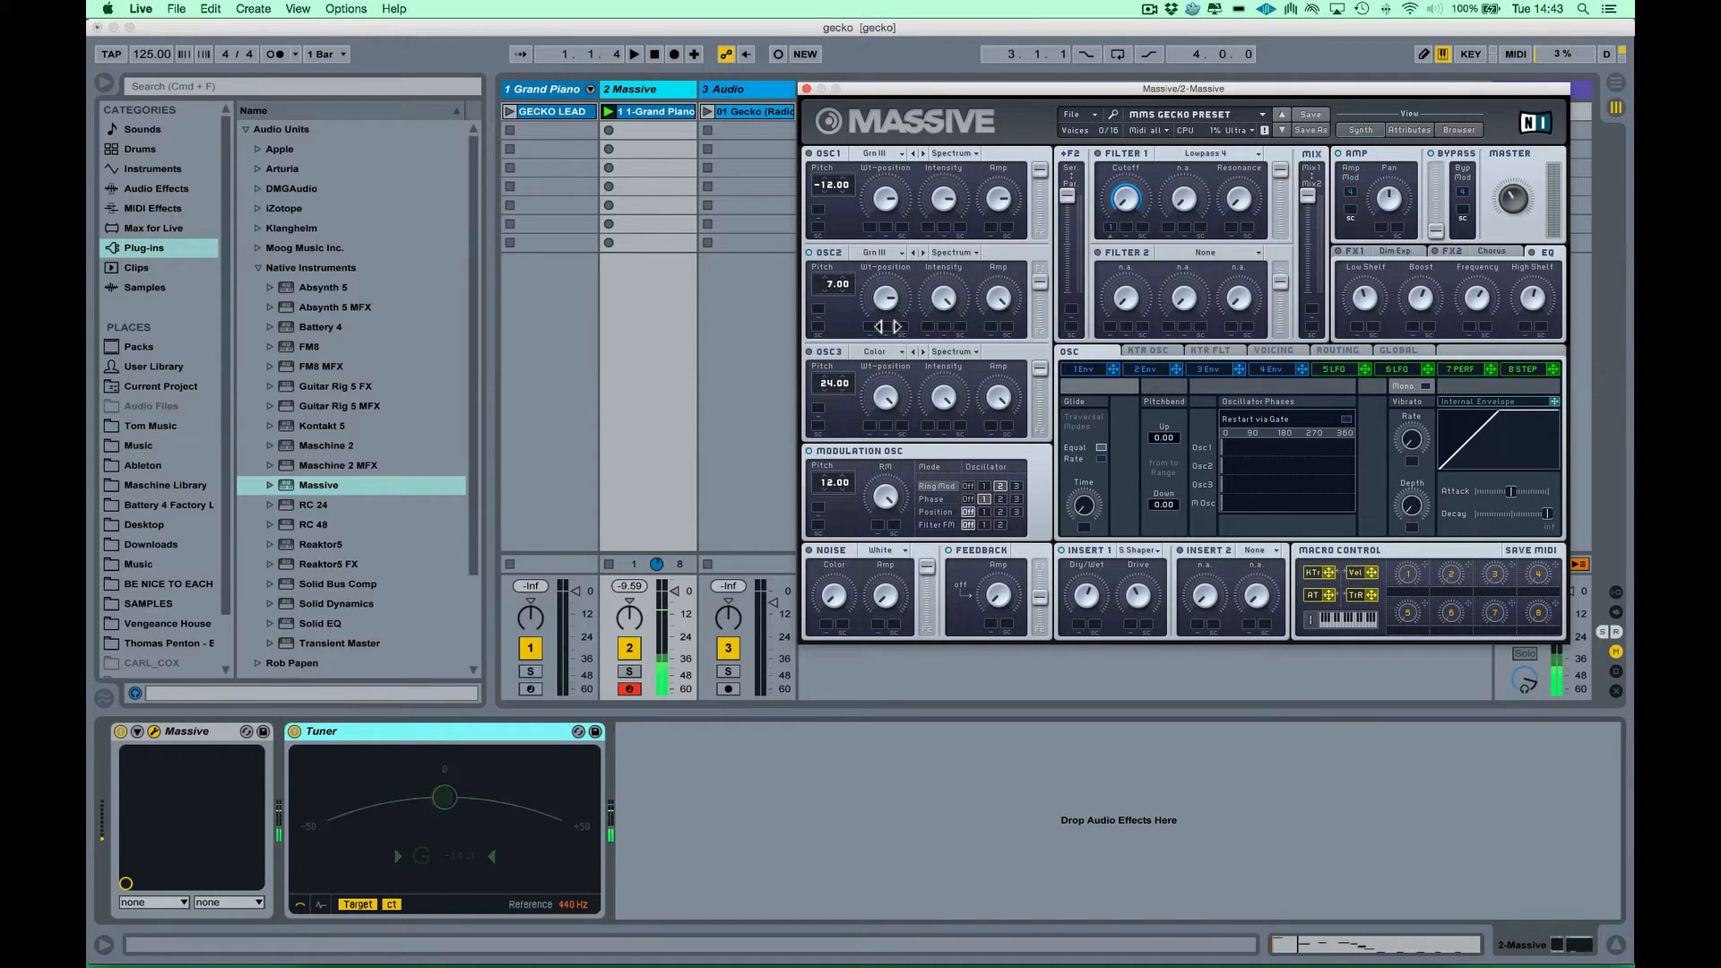
- Sweep the modulation oscillator's RM amount down during playback, stop, and set it slightly below halfway
left_click_drag(889, 502, 914, 820)
key("space")
left_click_drag(877, 499, 880, 440)
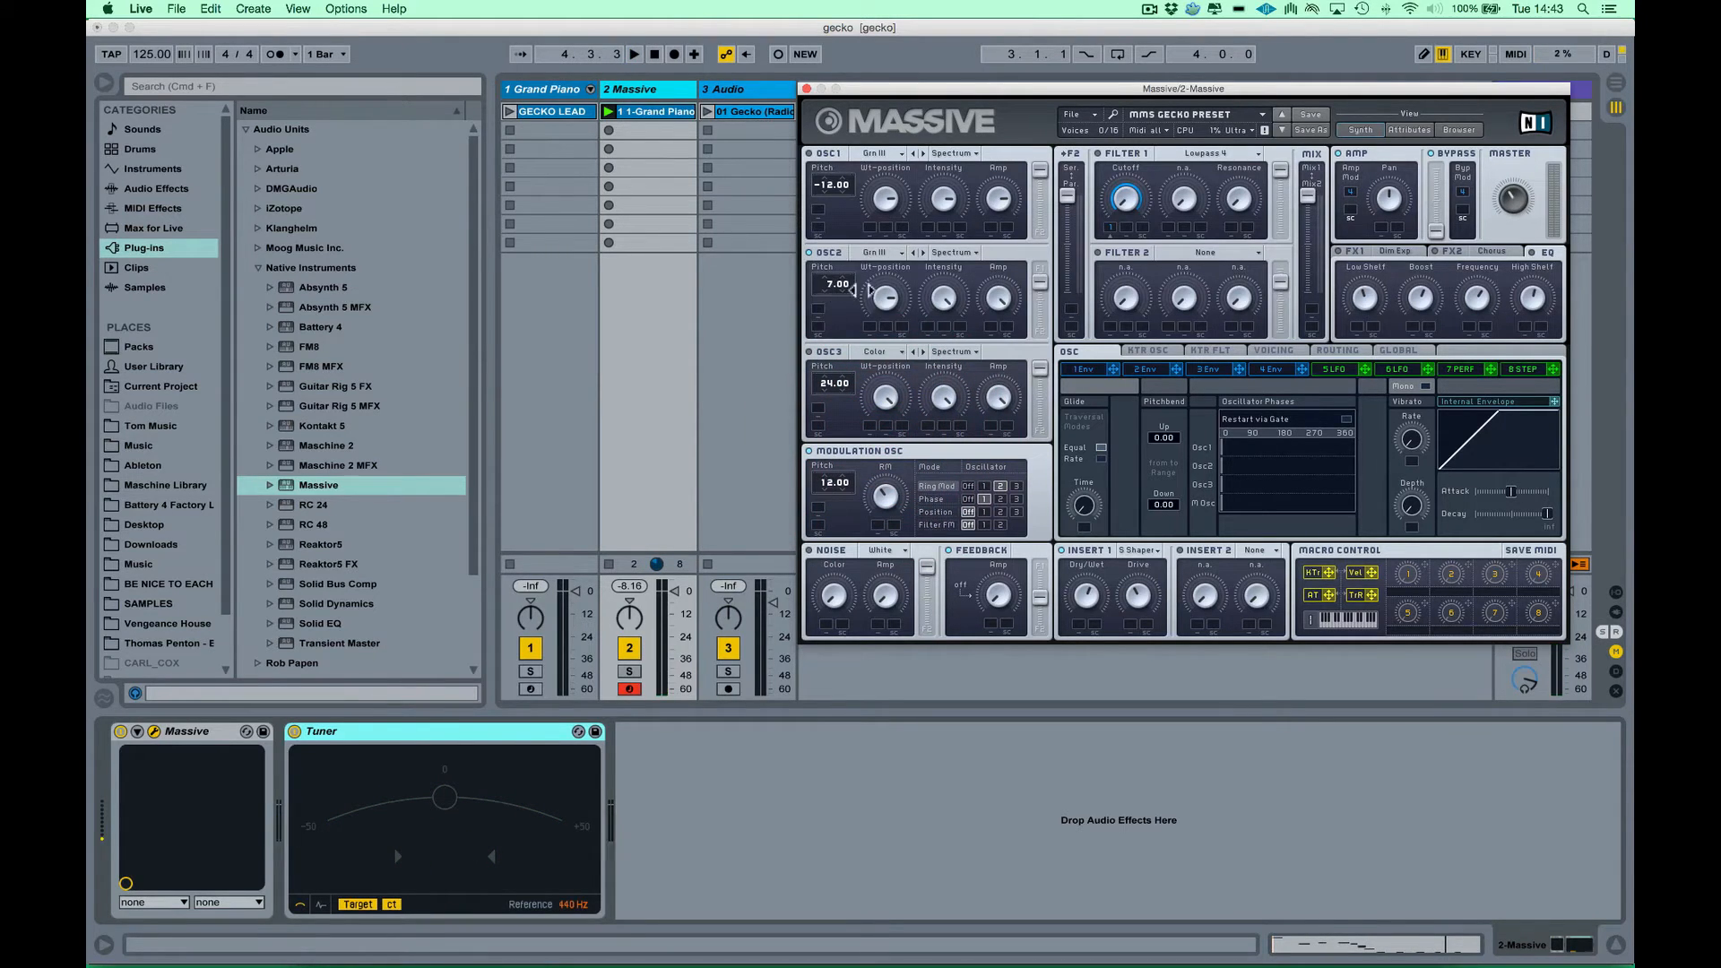
- Play the clip with oscillator 1 added to oscillator 2, and toggle the modulation oscillator to compare the sound
key("space")
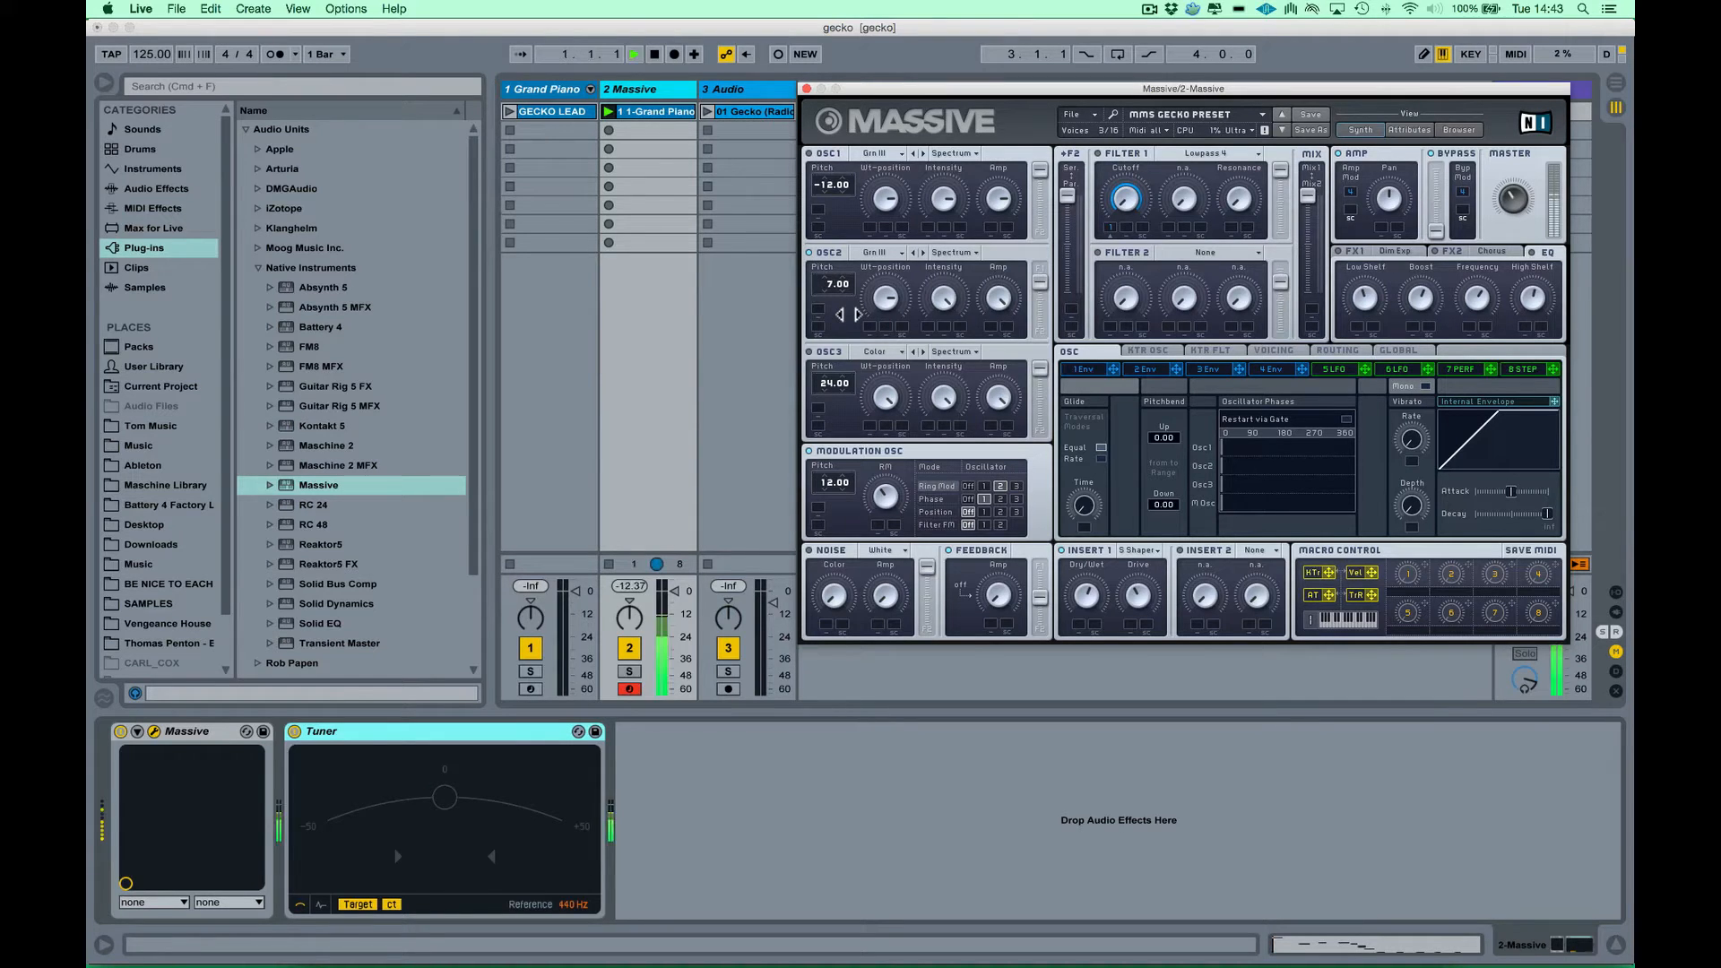
left_click(817, 154)
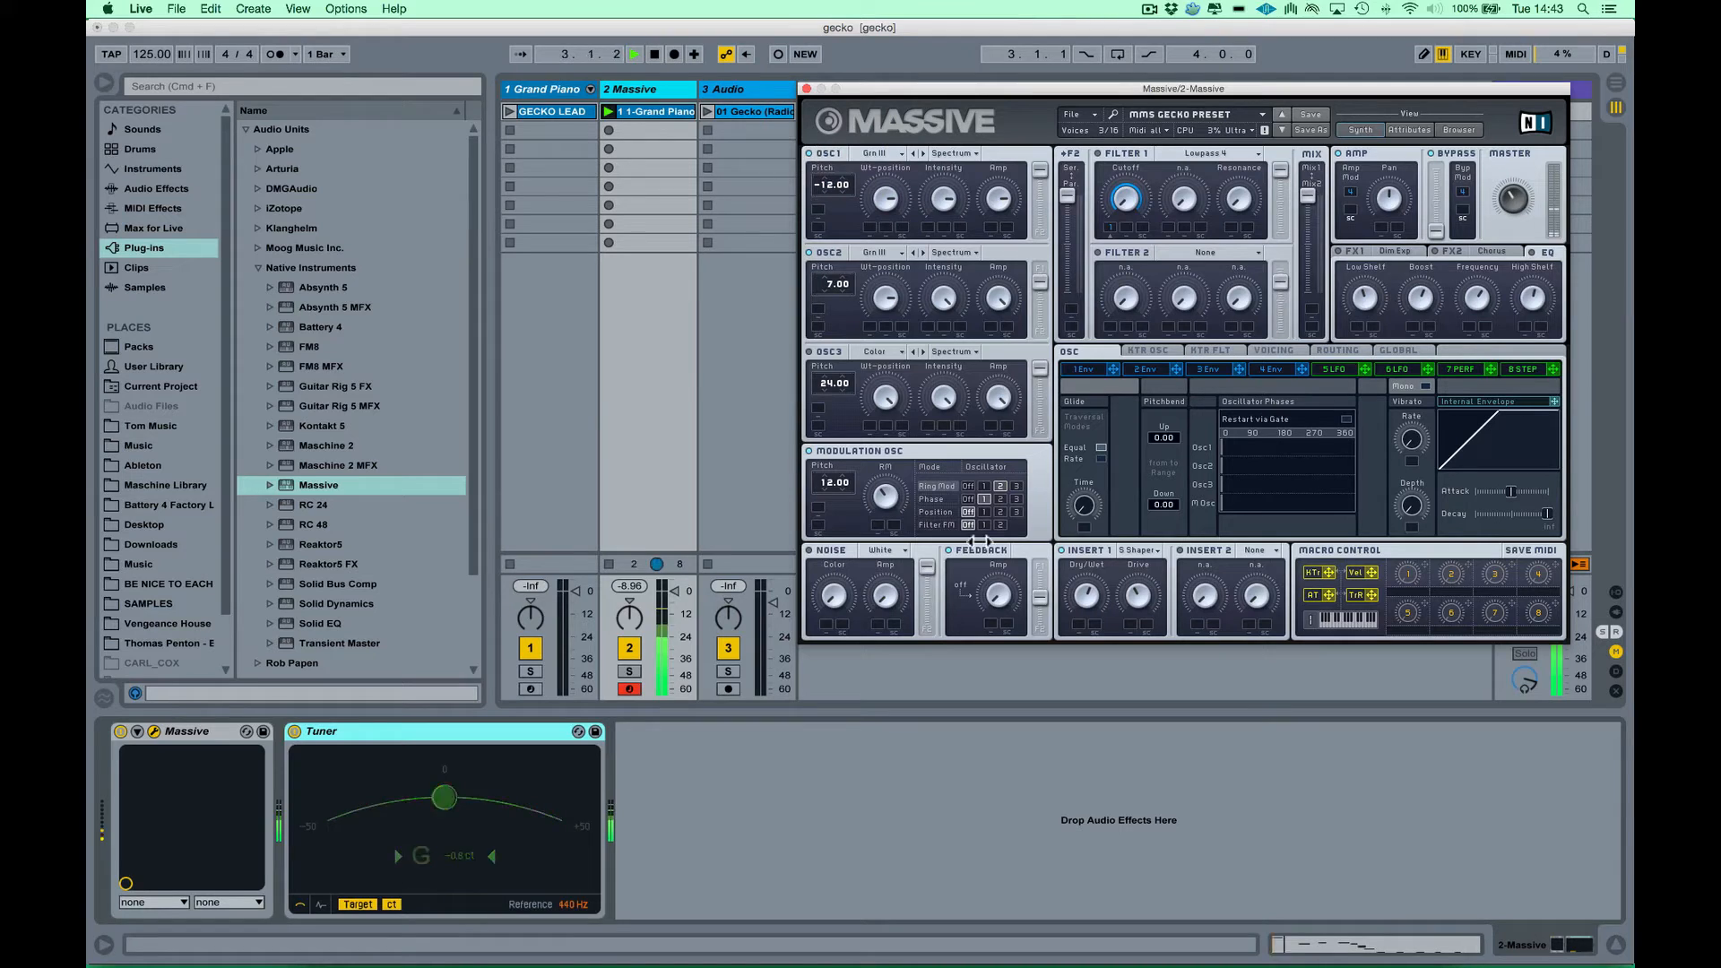
left_click(812, 454)
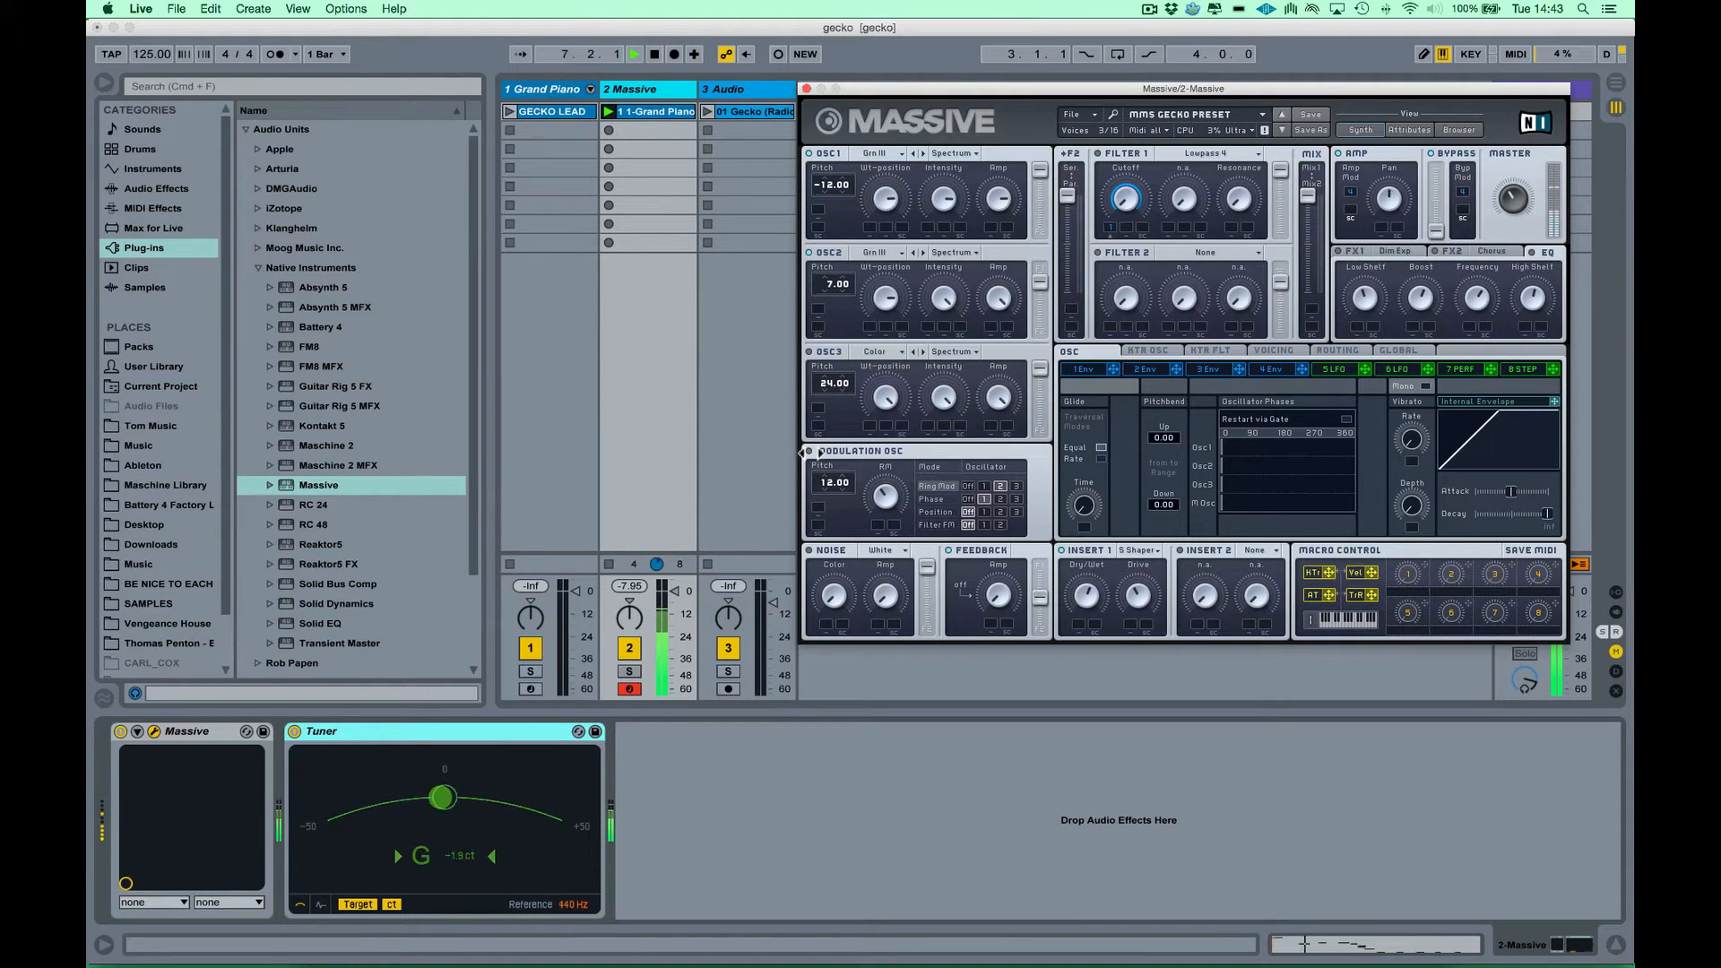
left_click(817, 452)
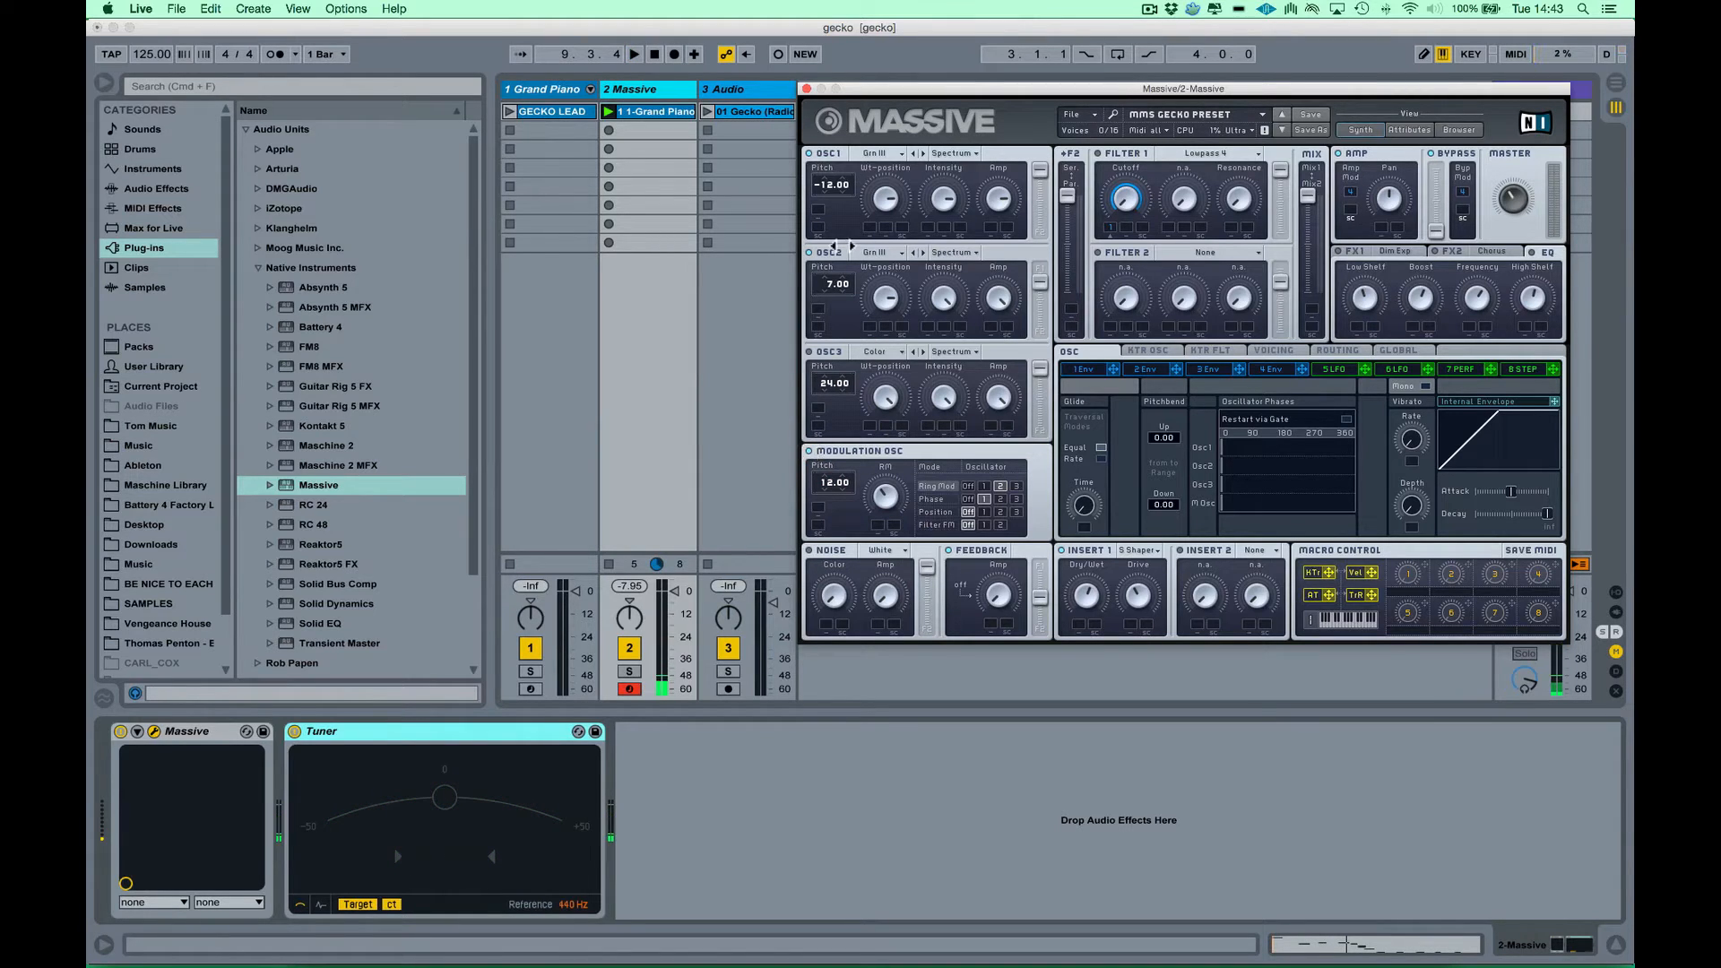
- Isolate oscillator 3, check its Color wavetable in the wavetable list, and play the clip to hear it alone
left_click(821, 151)
left_click(809, 350)
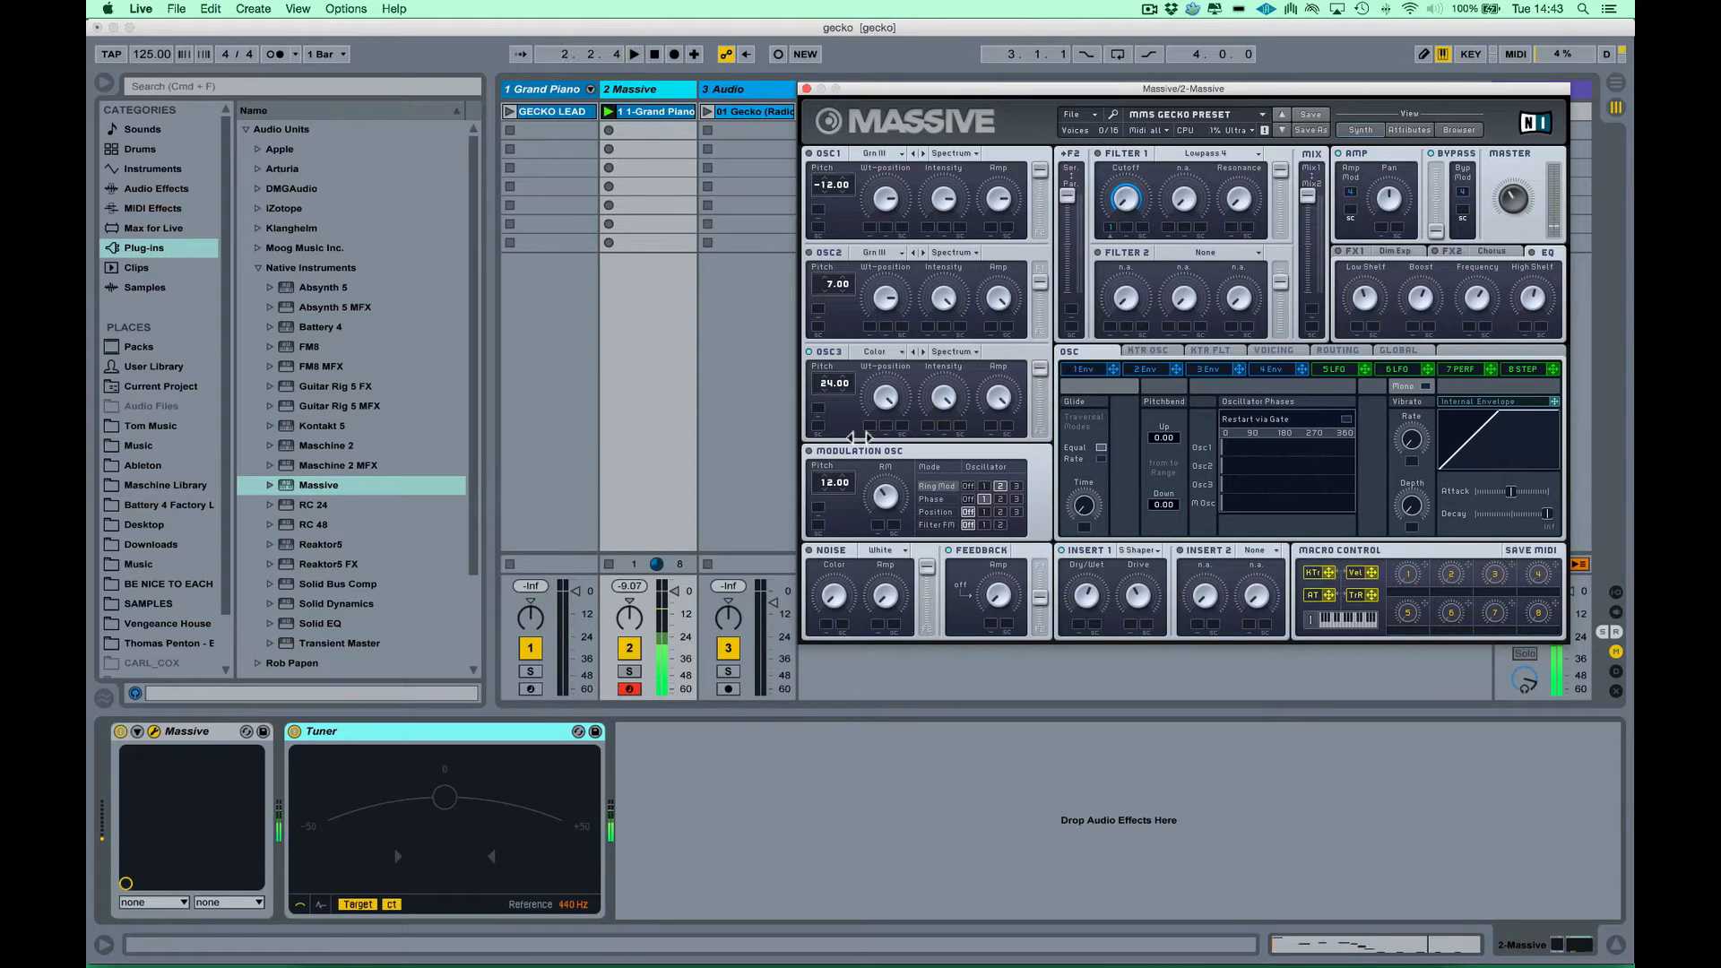
left_click(883, 351)
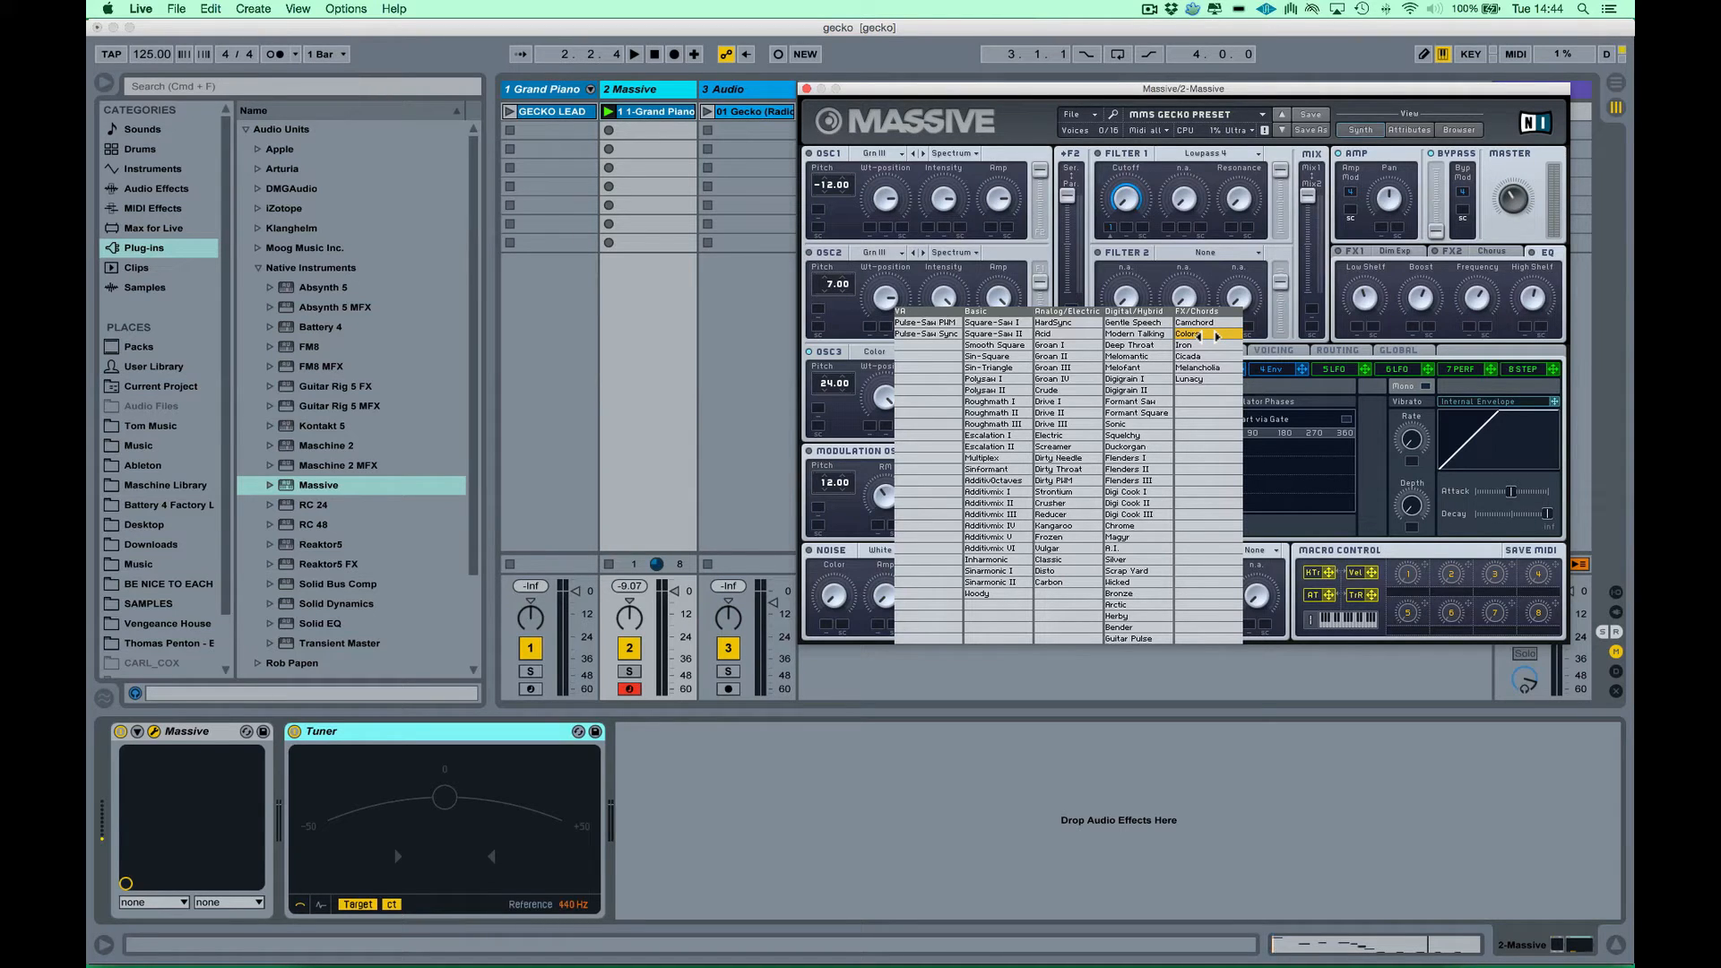
left_click(843, 361)
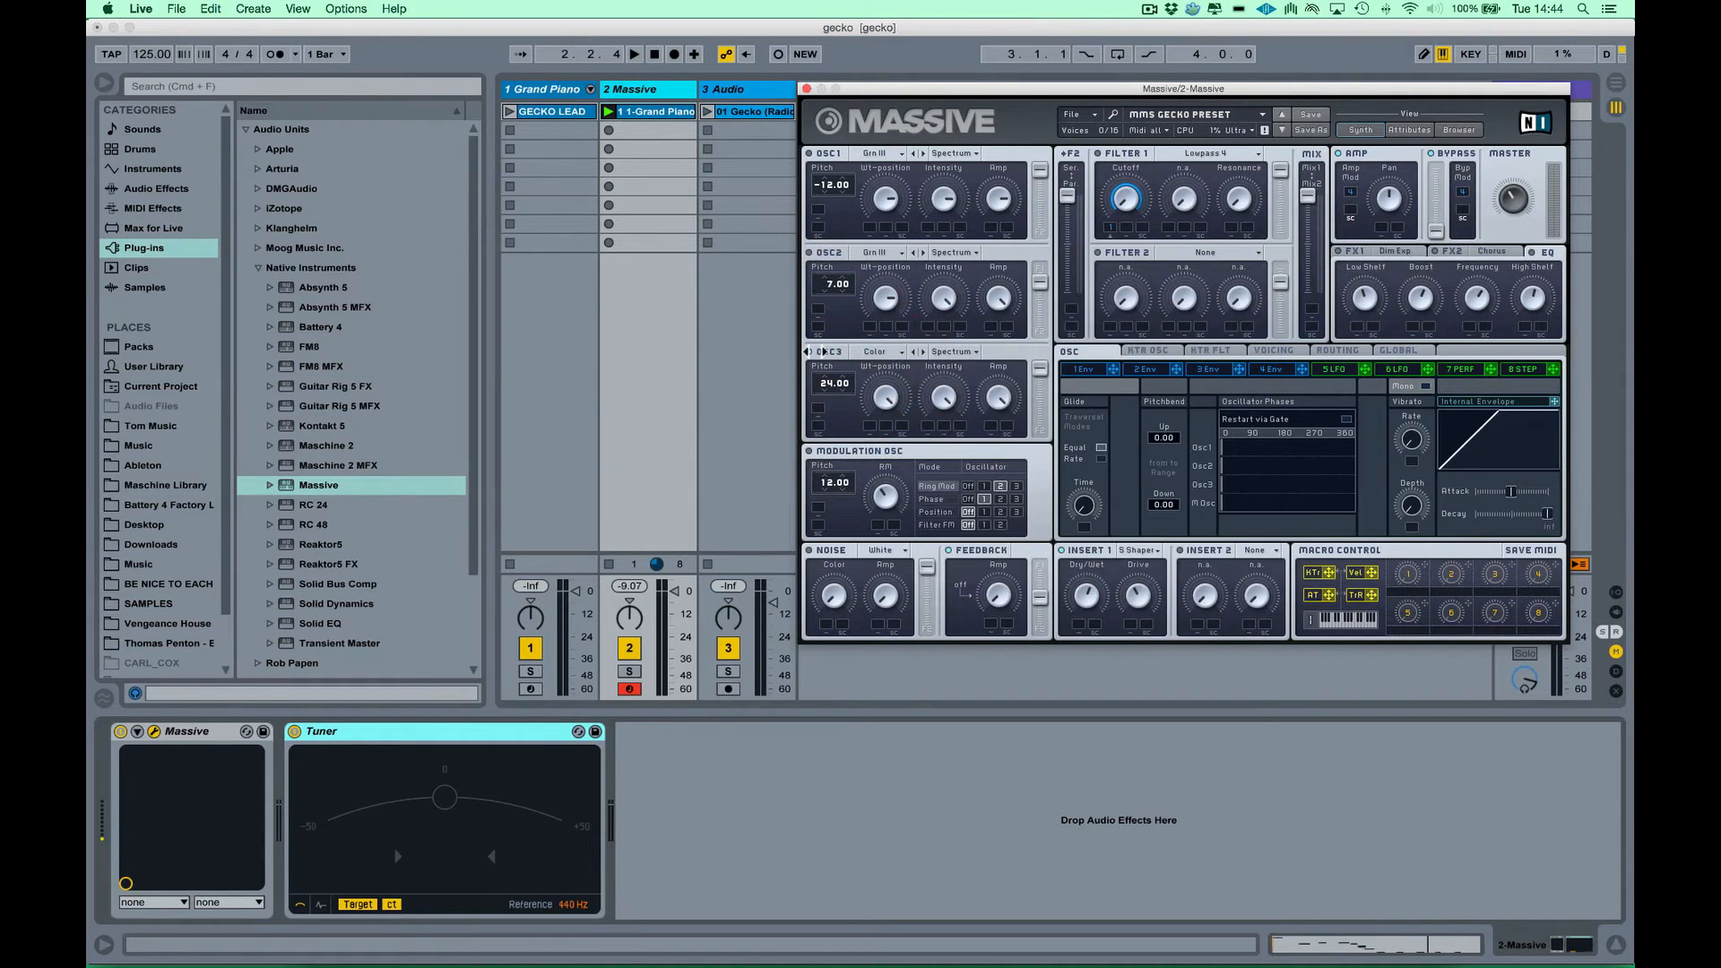
key("space")
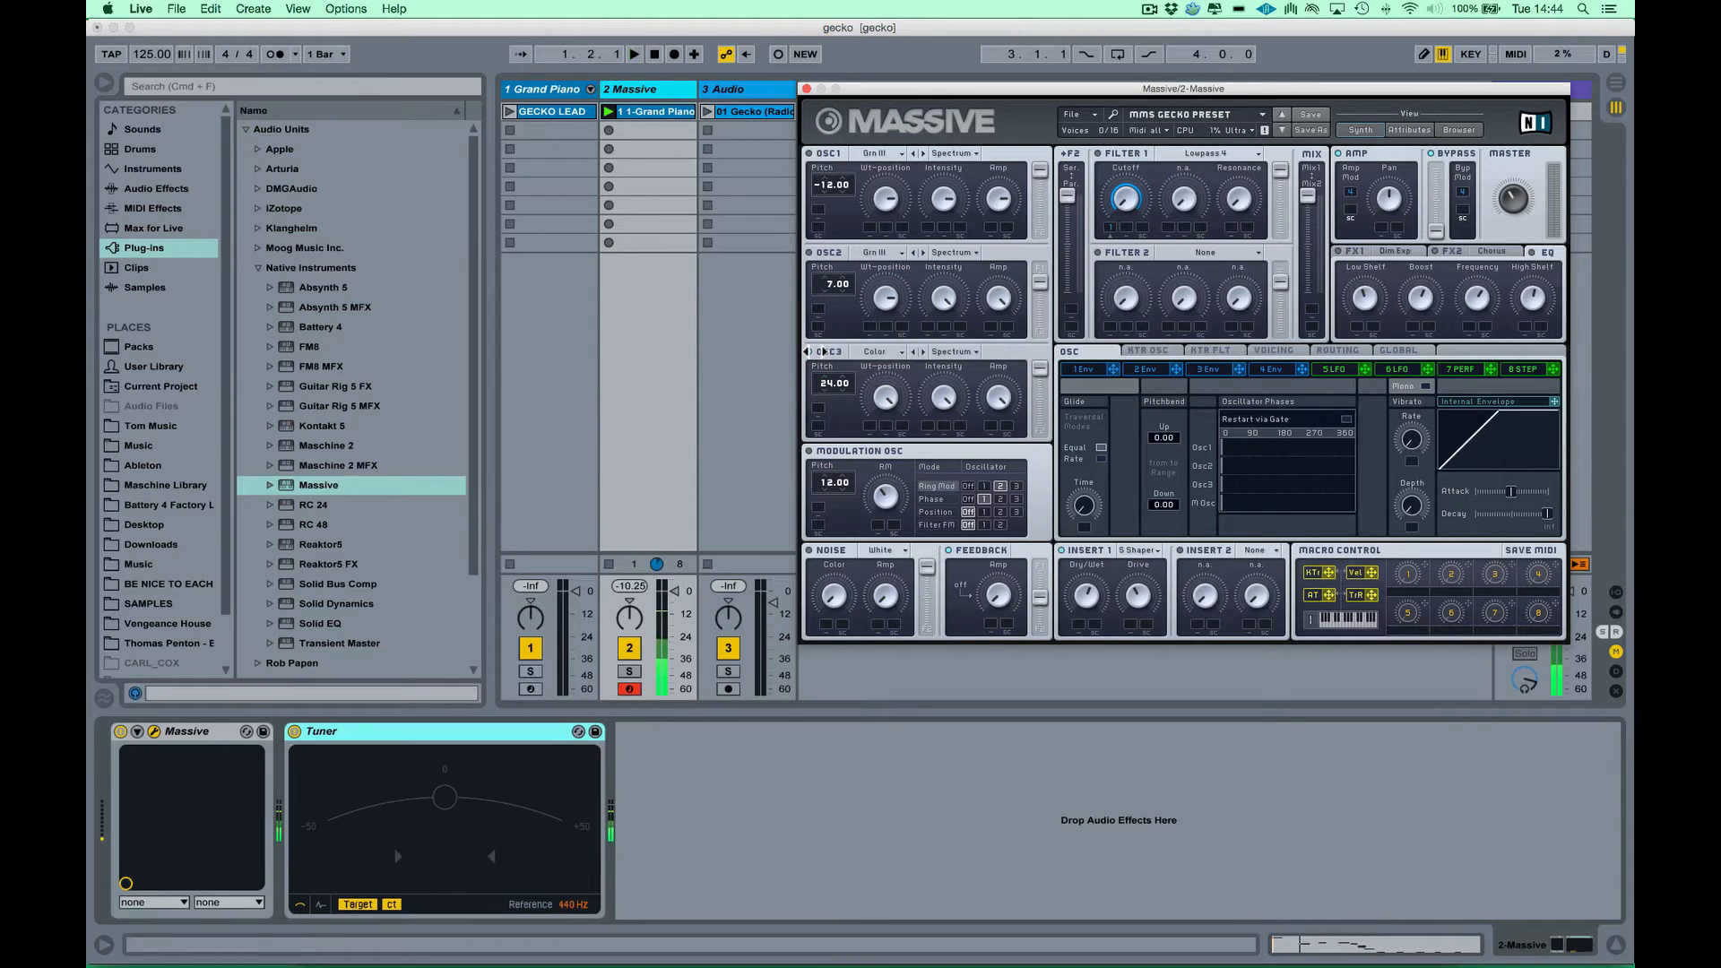
- Arm the Grand Piano track and switch to the Virtual MIDI Piano Keyboard to play a B, D, F# chord
left_click(526, 688)
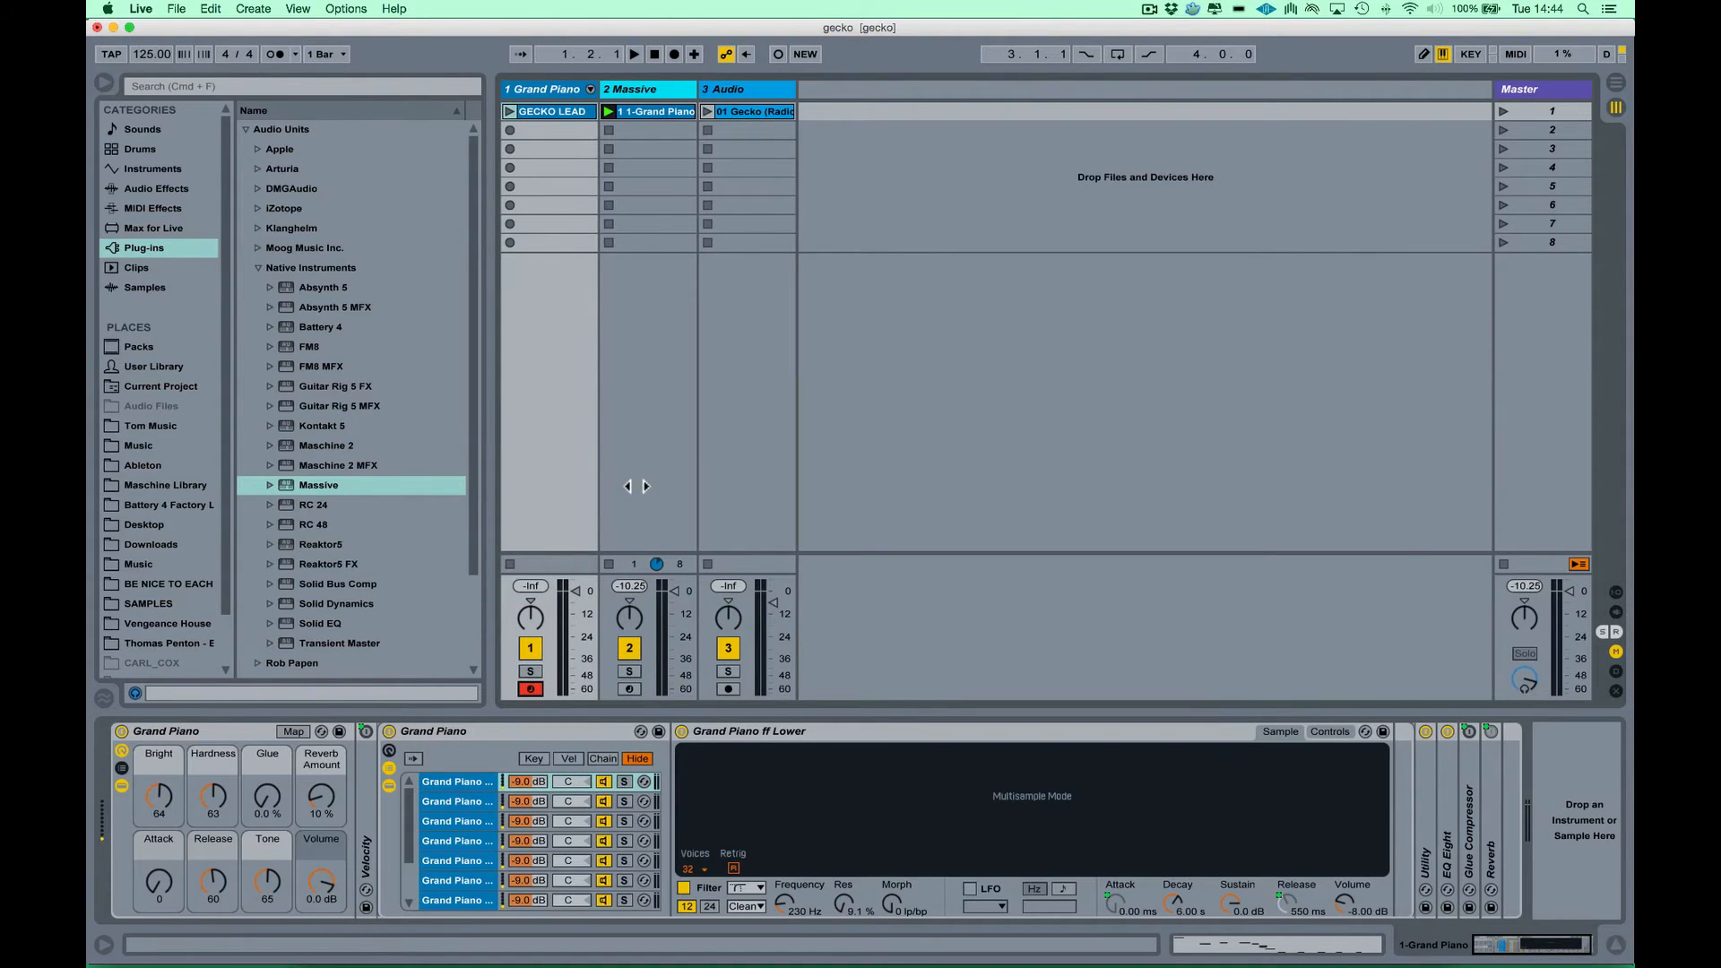
key("super+Tab")
key("super+Tab")
key("super+Tab")
key("super+Tab")
key("super+Tab")
key("super+Tab")
key("super+Tab")
key("super+Tab")
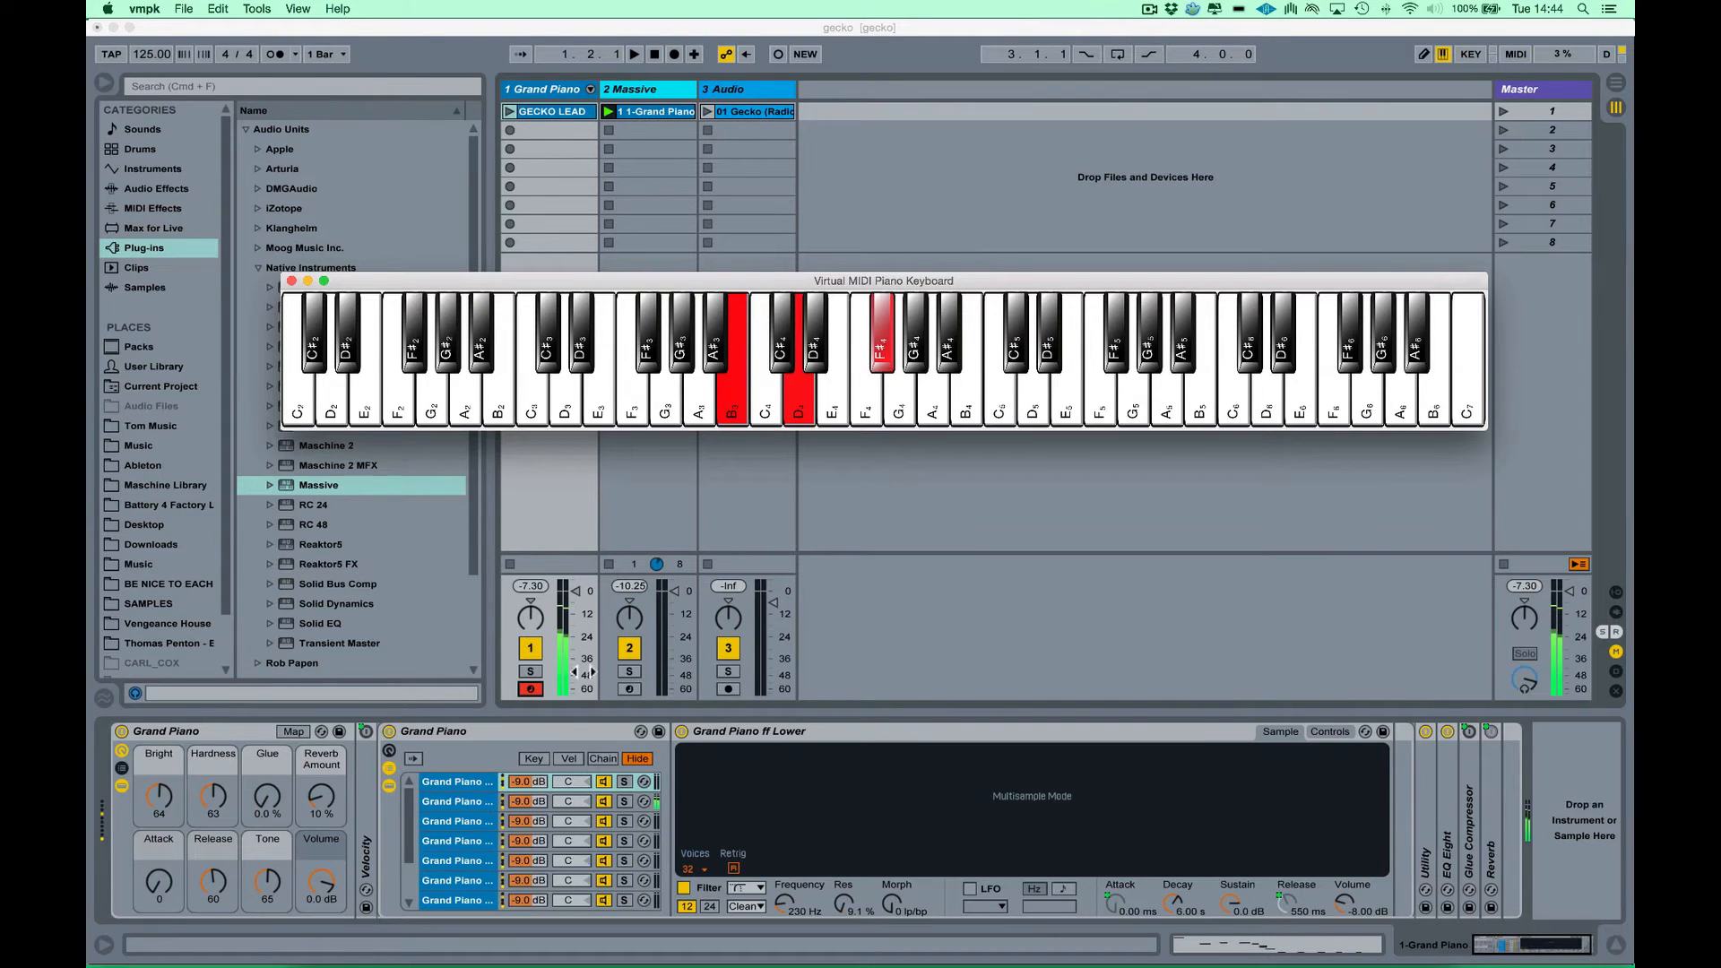
- Re-arm the Massive track, try it from the Virtual MIDI Piano Keyboard, and return to Live with Massive open
left_click(630, 689)
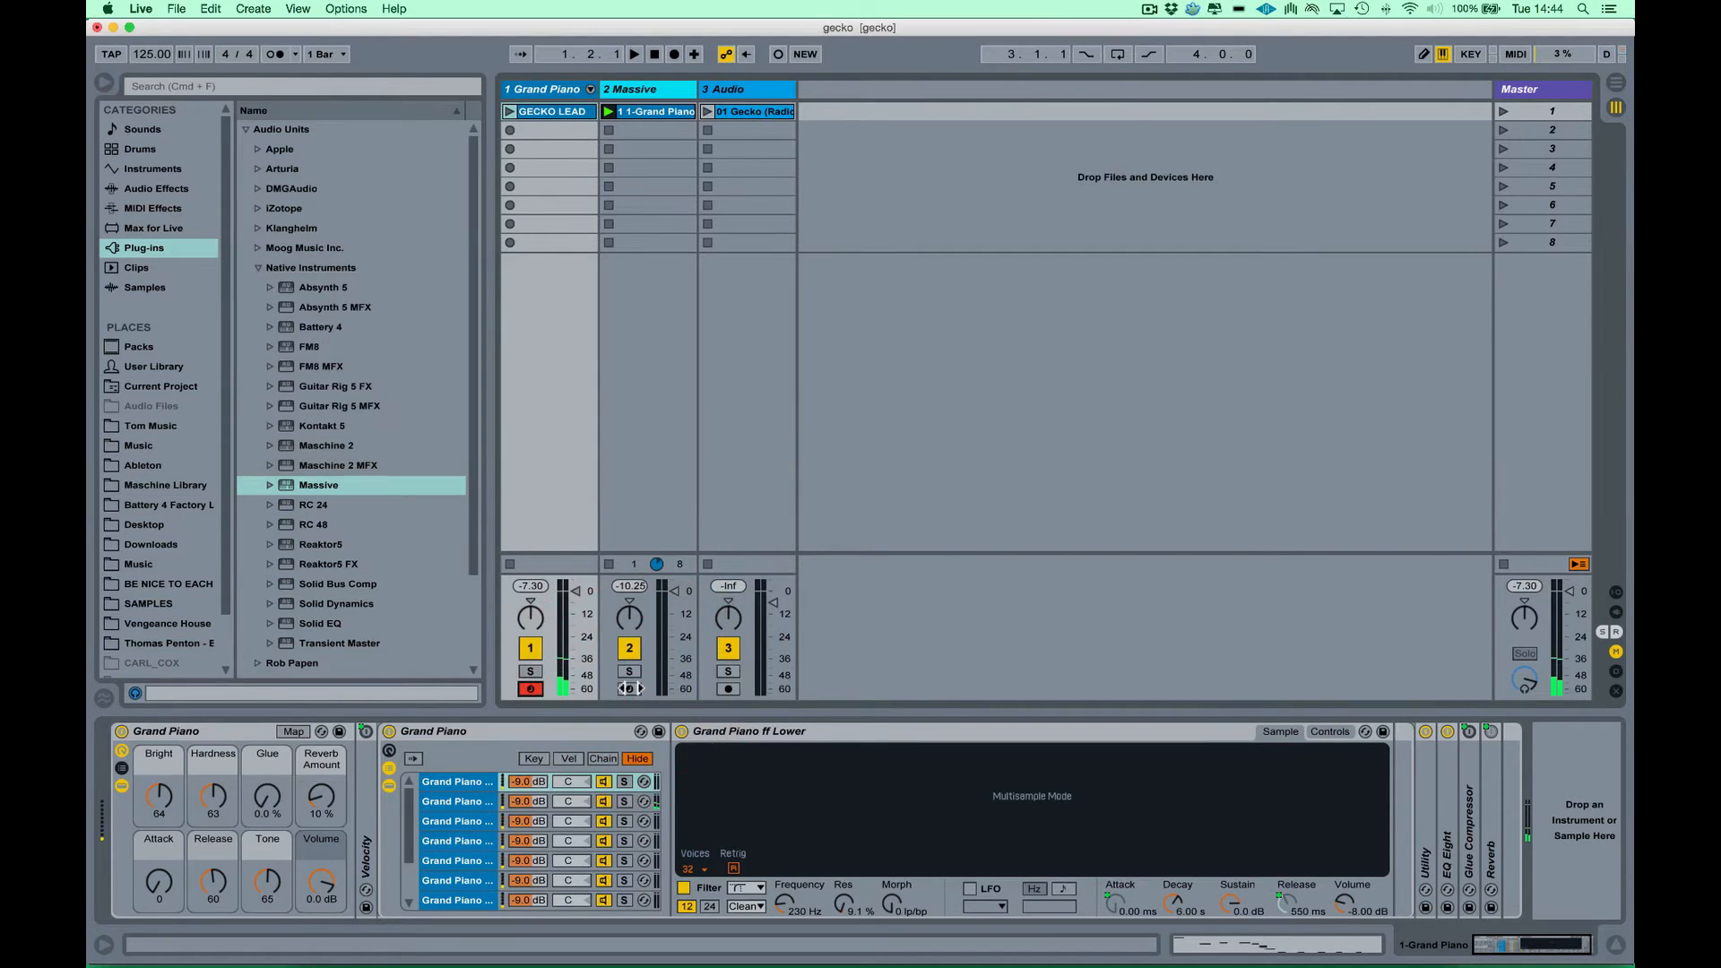
key("super+Tab")
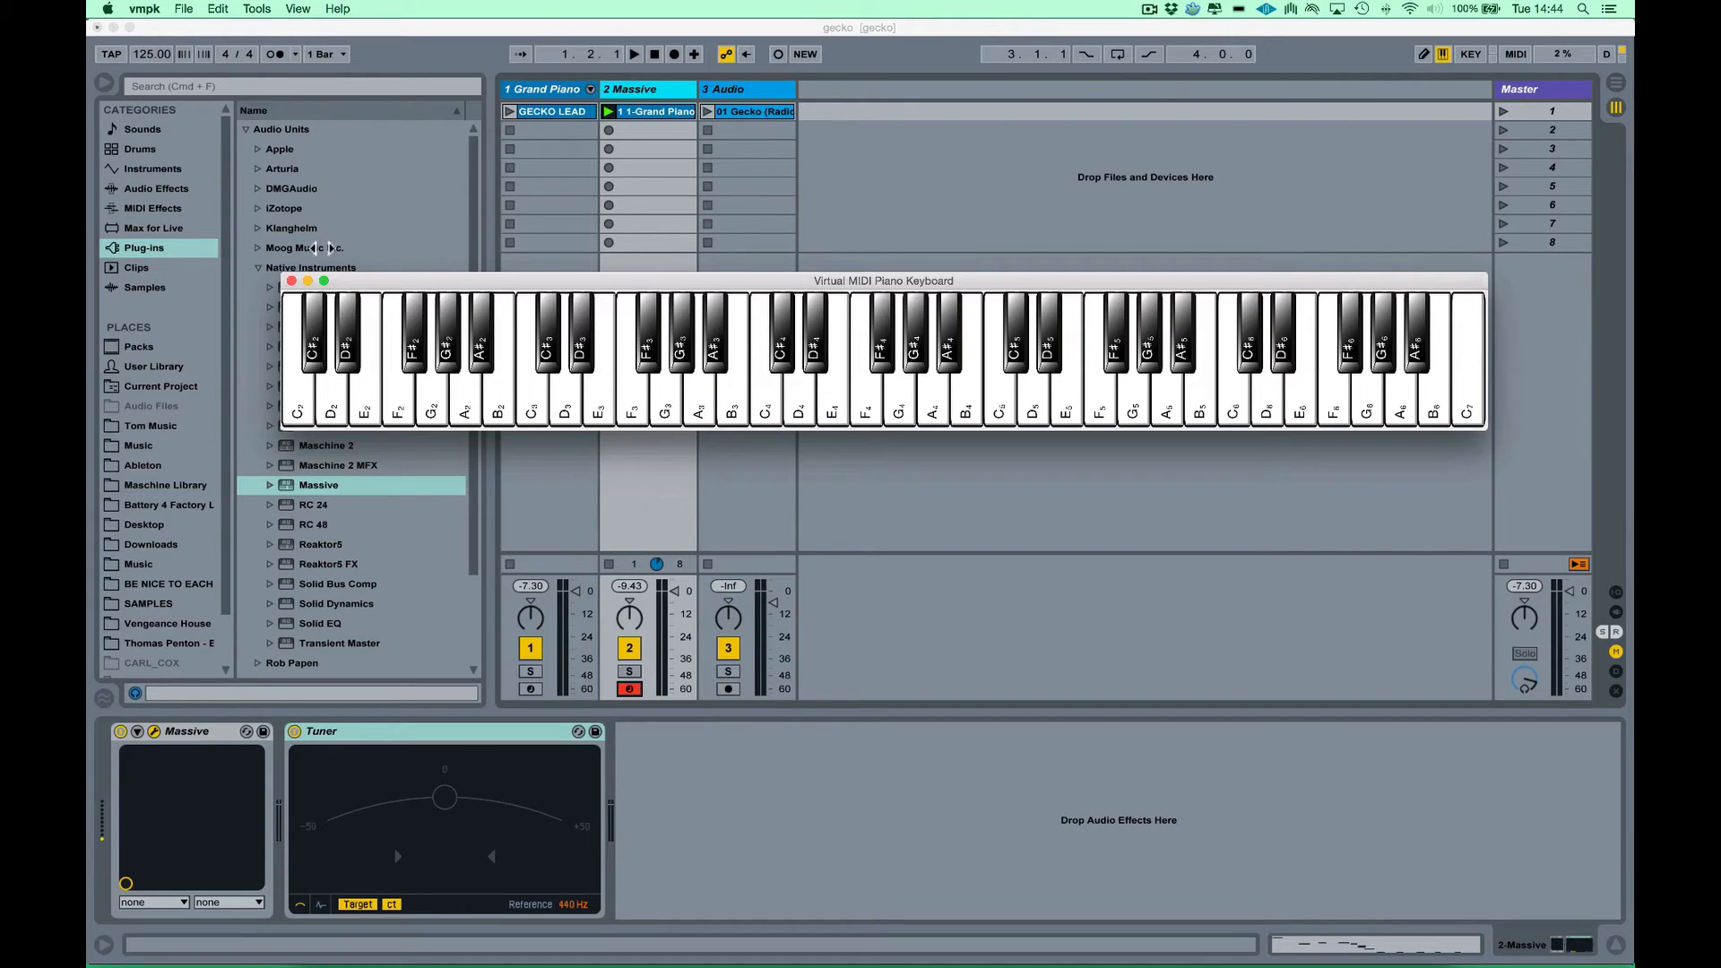
left_click(636, 520)
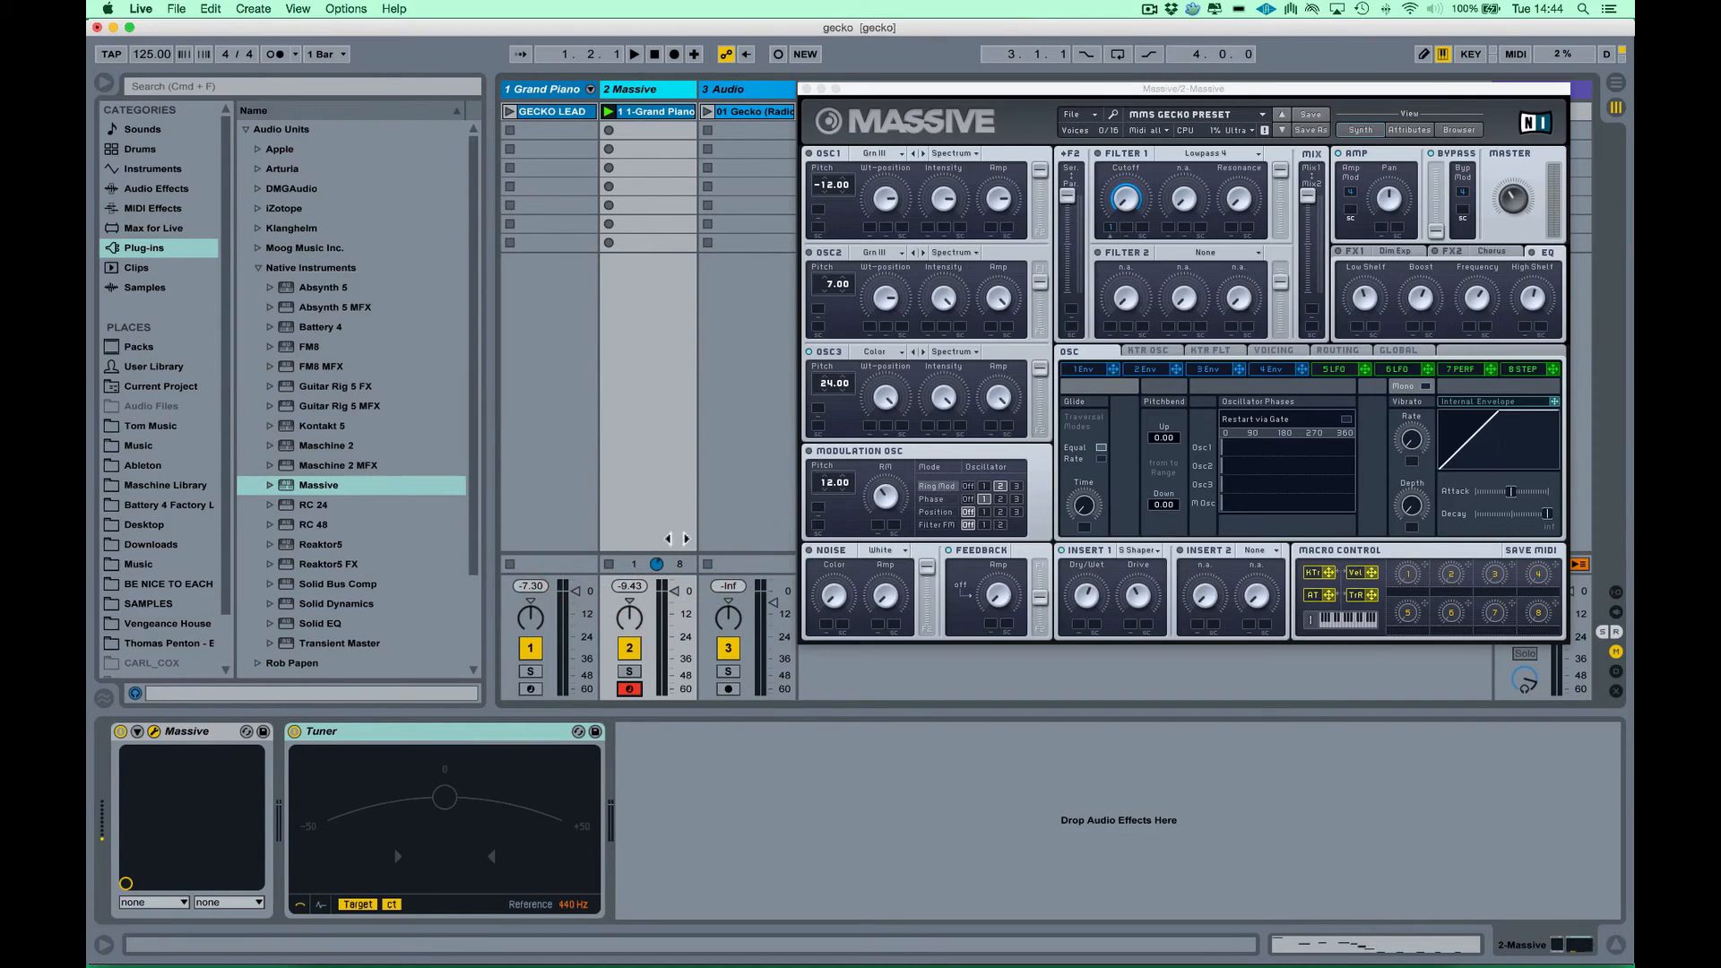
- Switch on oscillator 2, oscillator 1 and the modulation oscillator one by one during playback, and stop the clip
key("space")
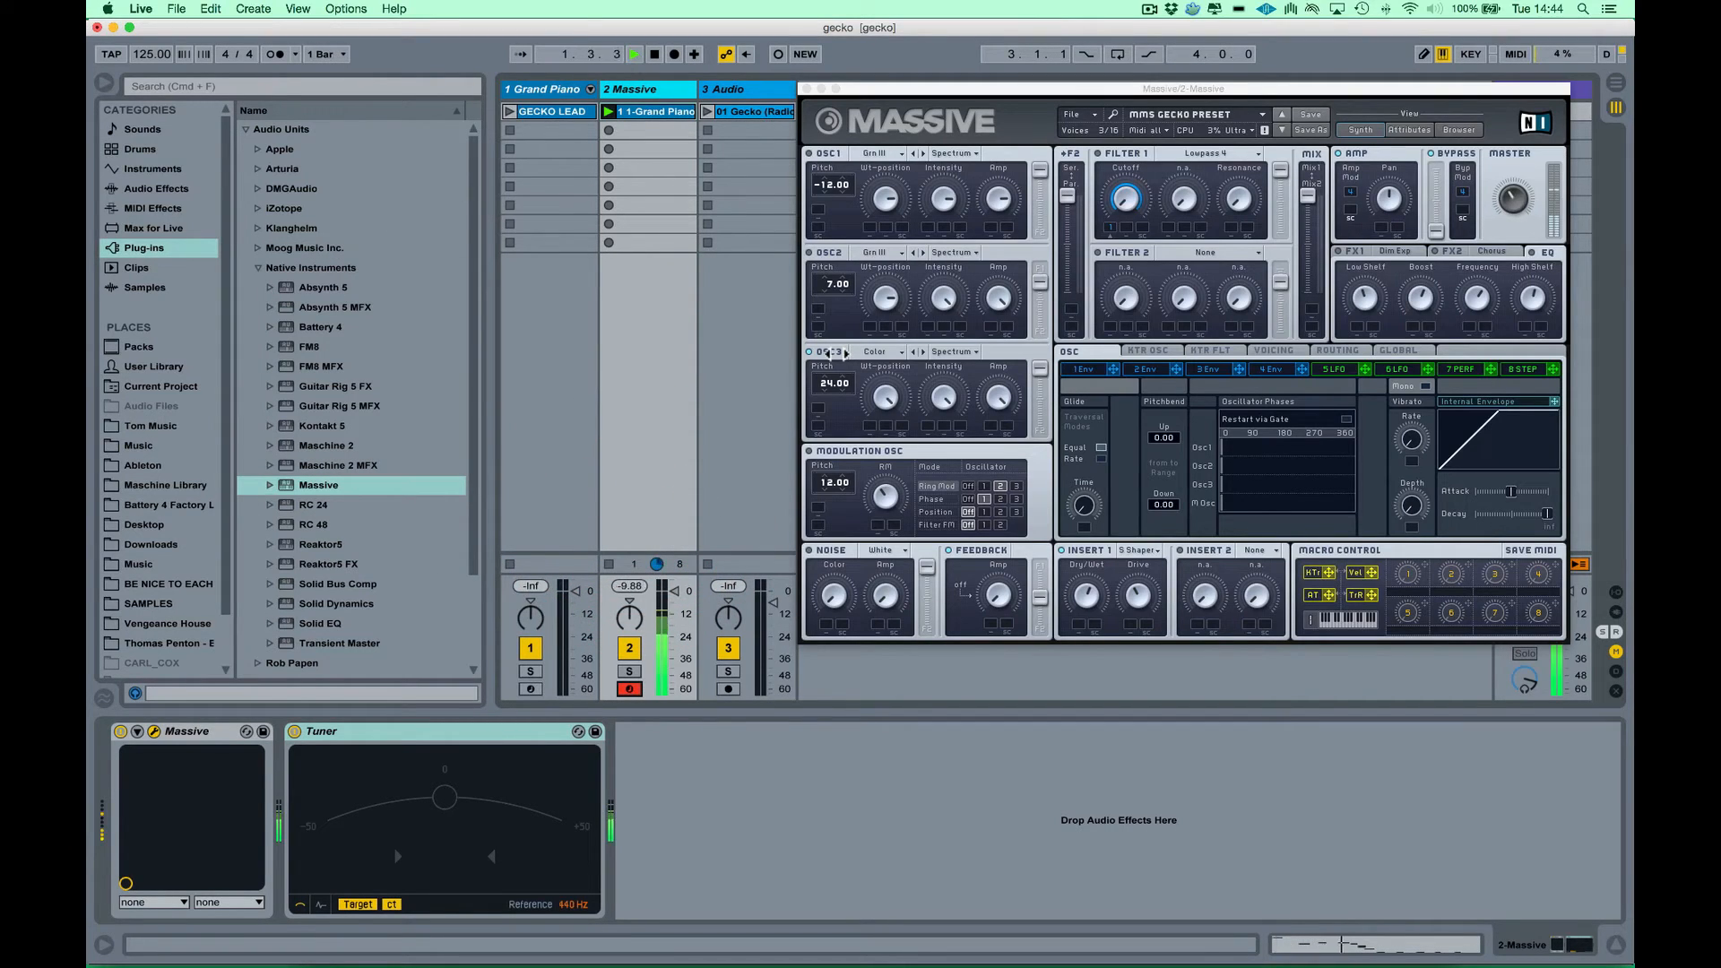
left_click(817, 260)
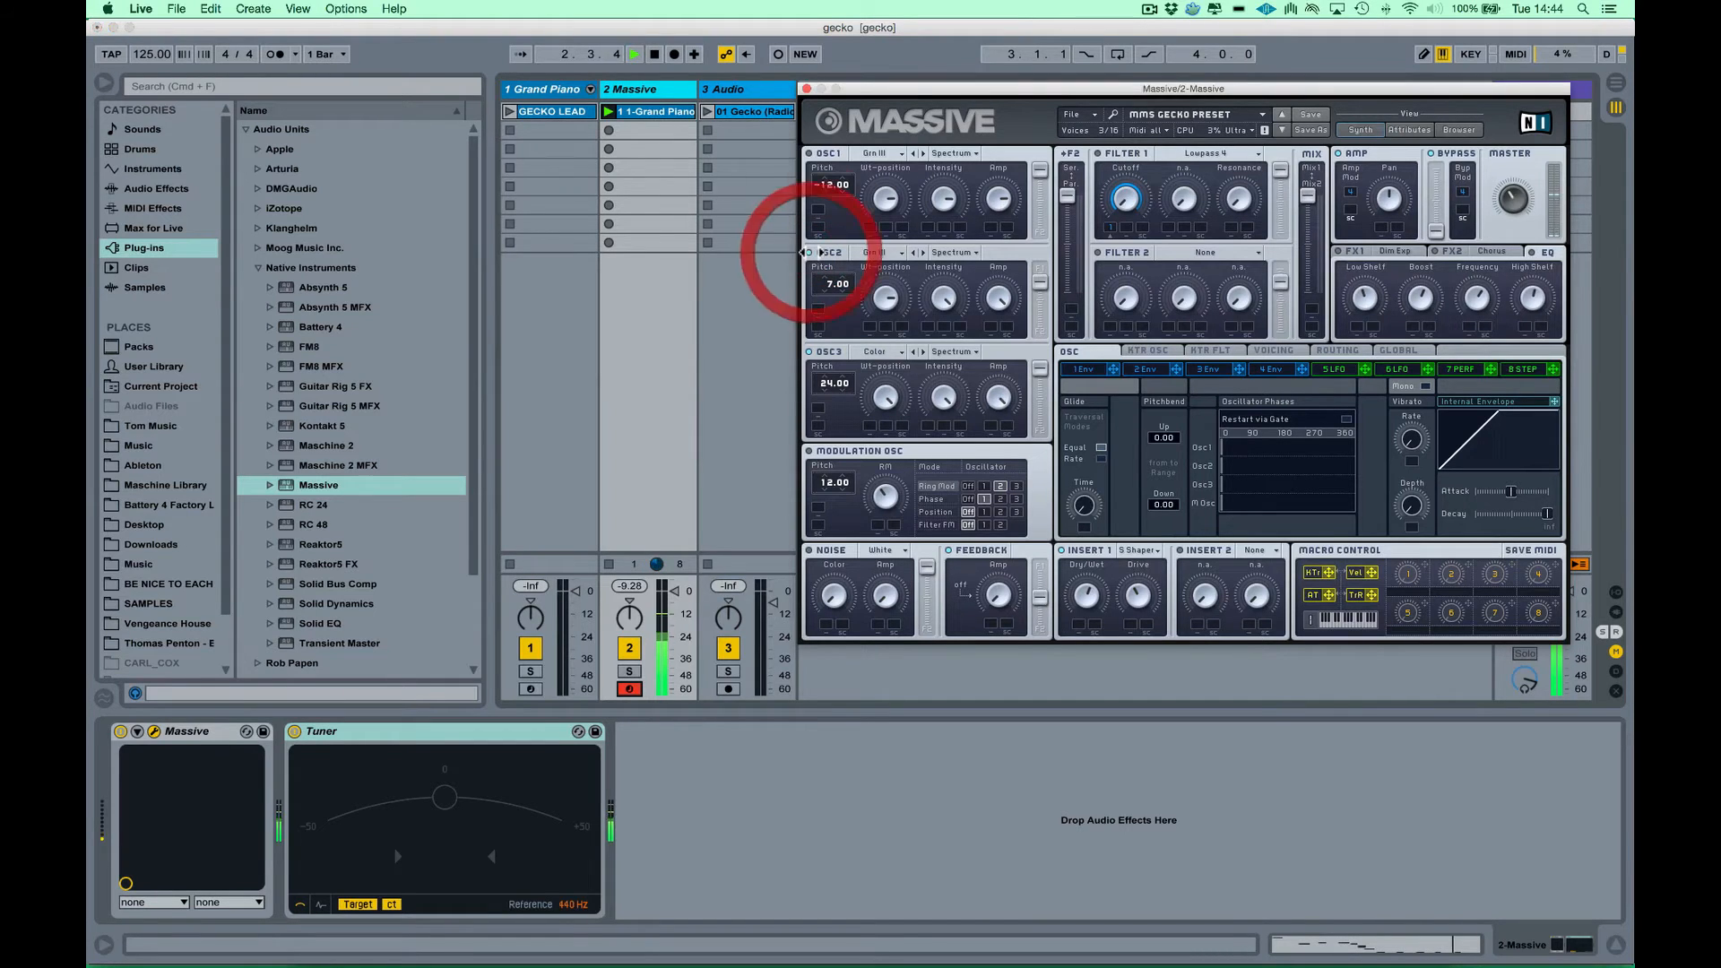
left_click(807, 148)
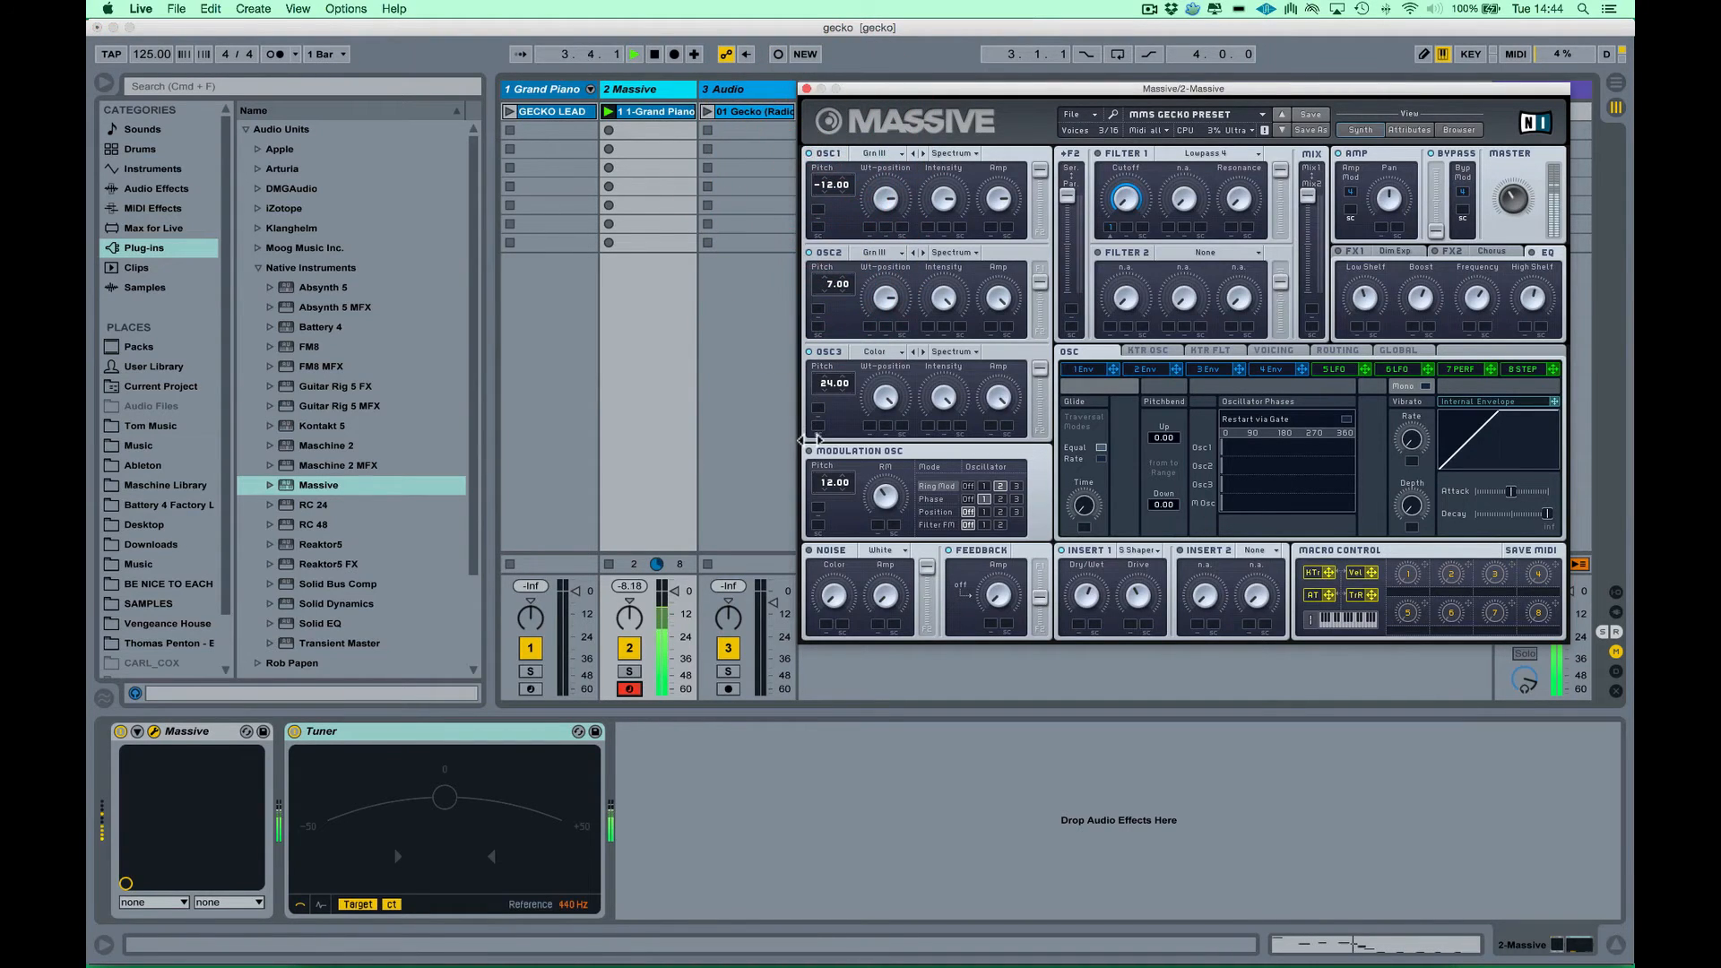
left_click(807, 442)
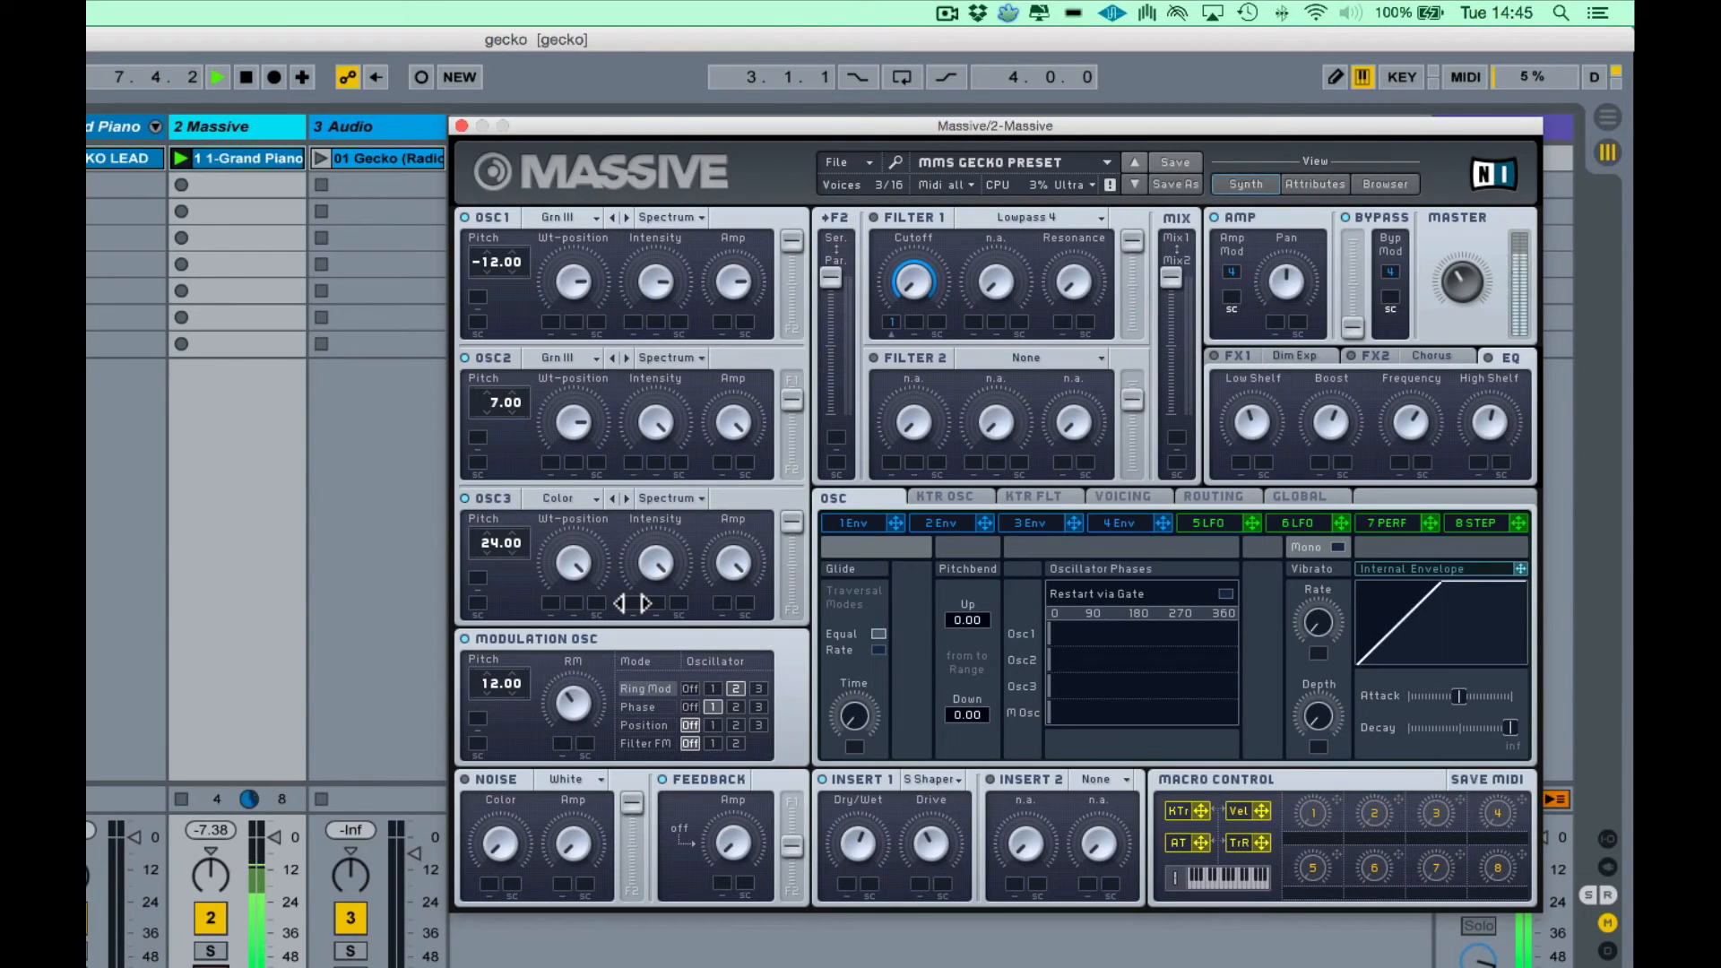
key("space")
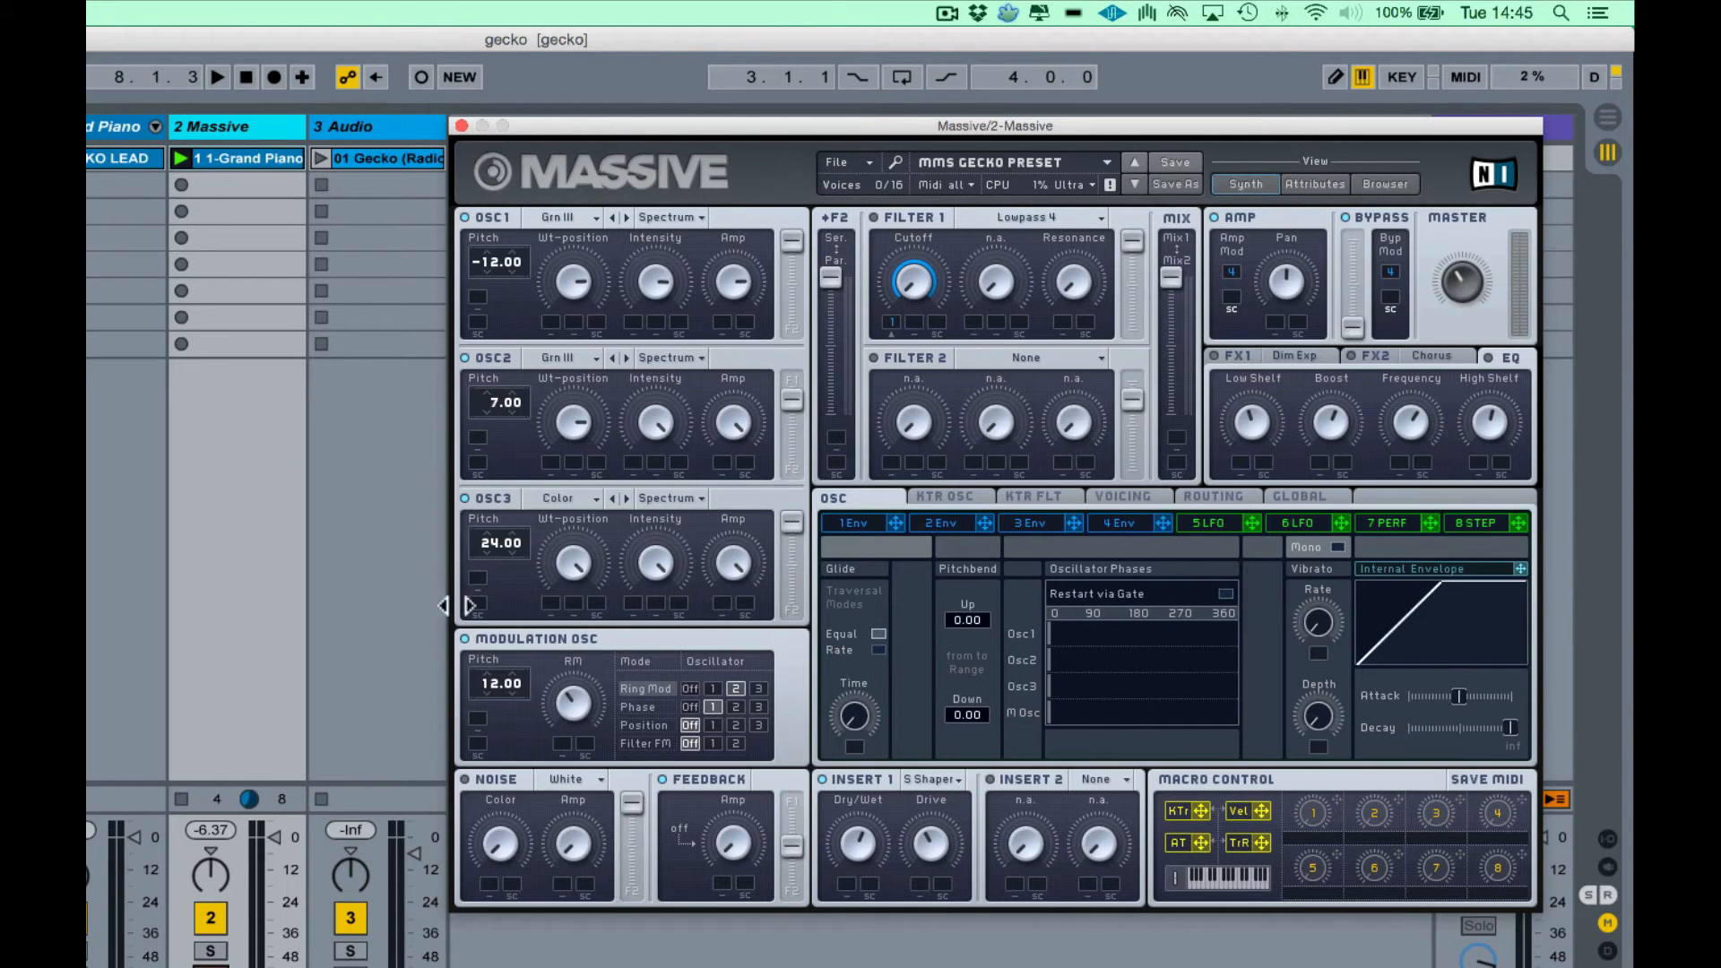
- Restart the clip and toggle Insert 1 to compare the sound with and without it
left_click(829, 780)
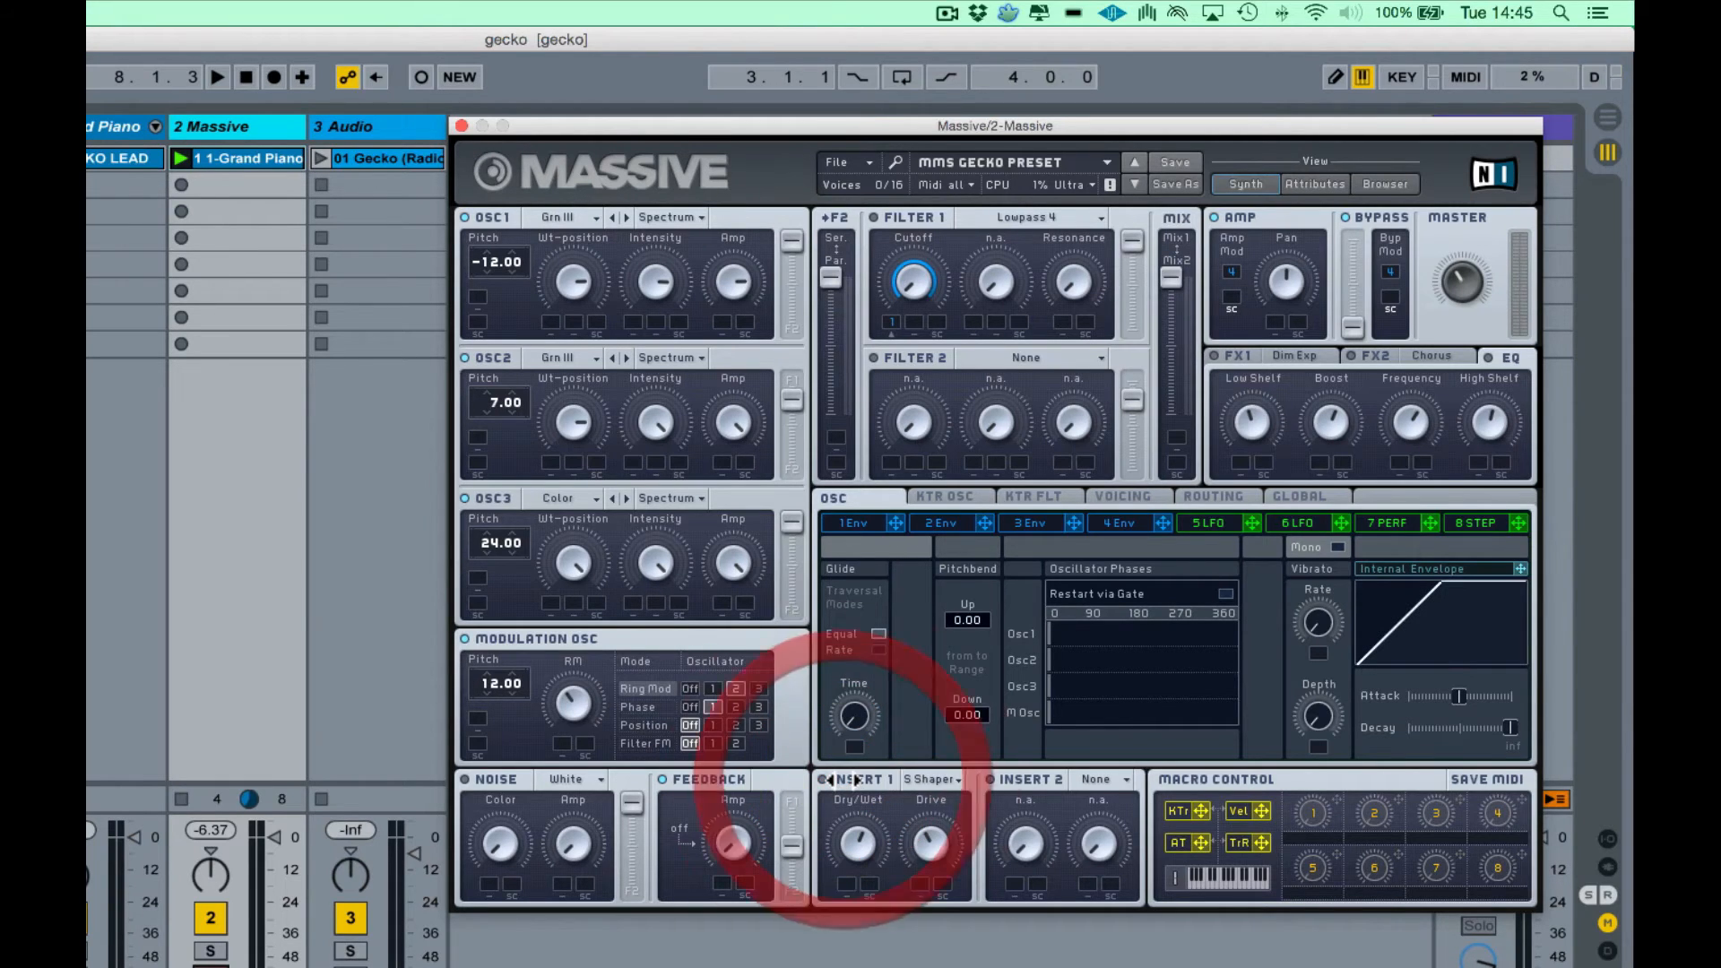
left_click(301, 514)
key("space")
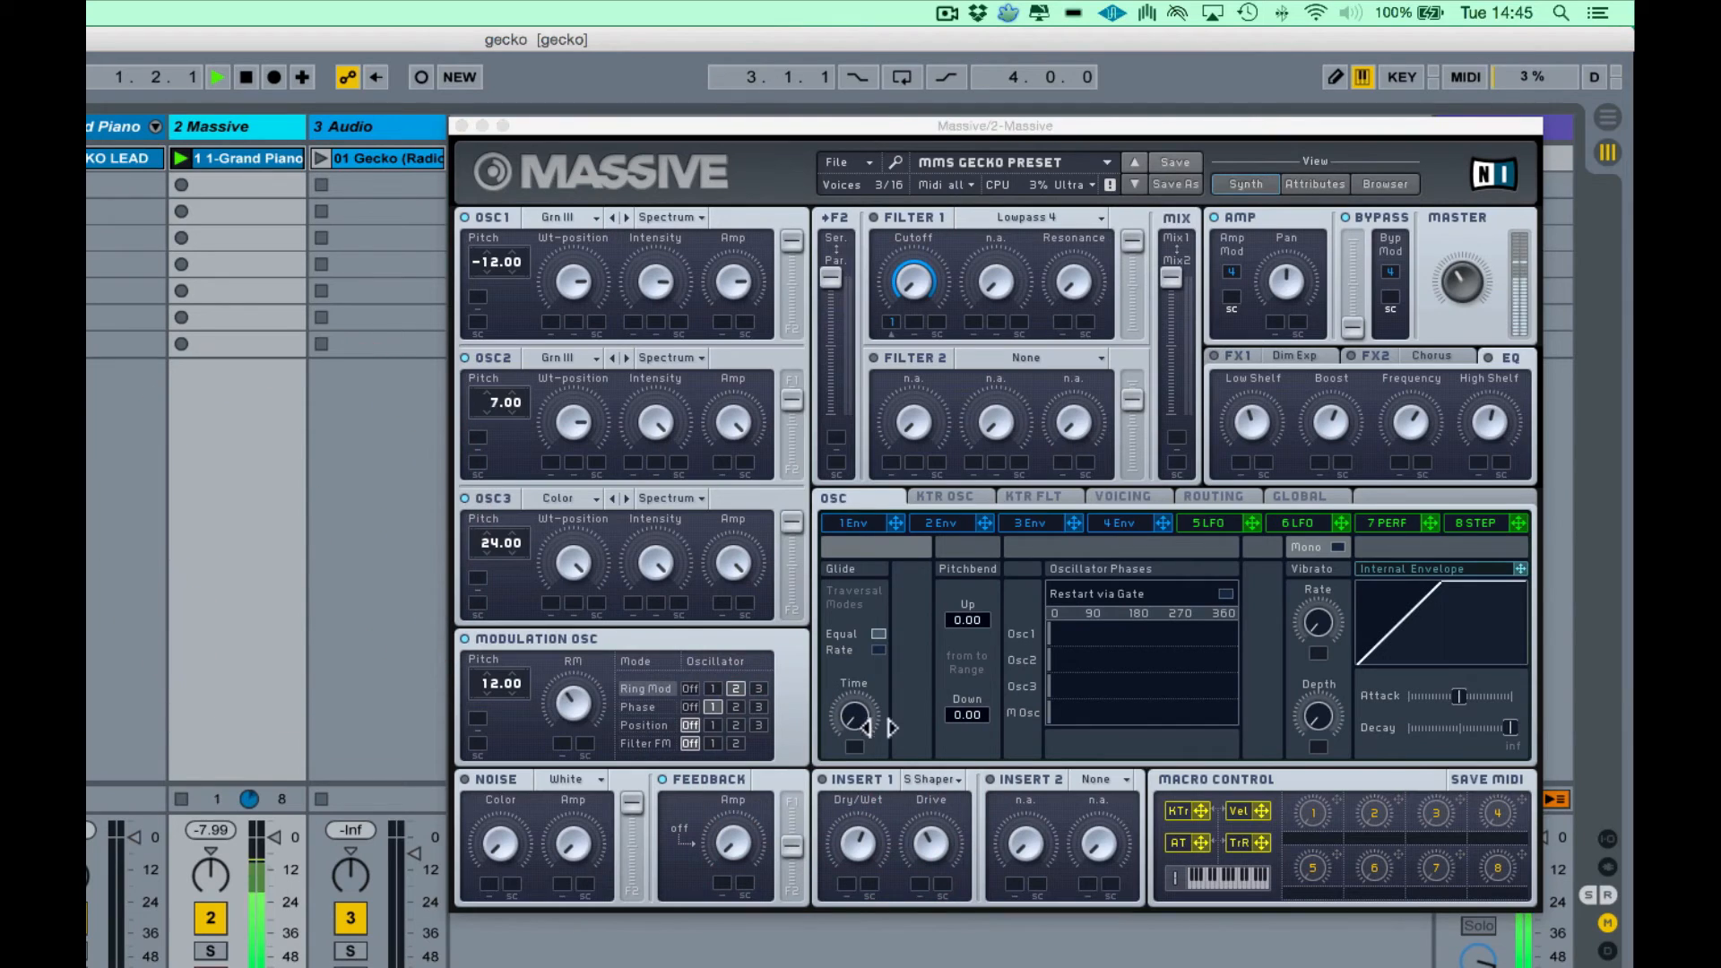
left_click(825, 779)
- Show the Sine Shaper choice for Insert 1 and sweep its Dry/Wet and Drive amounts during playback
left_click(933, 779)
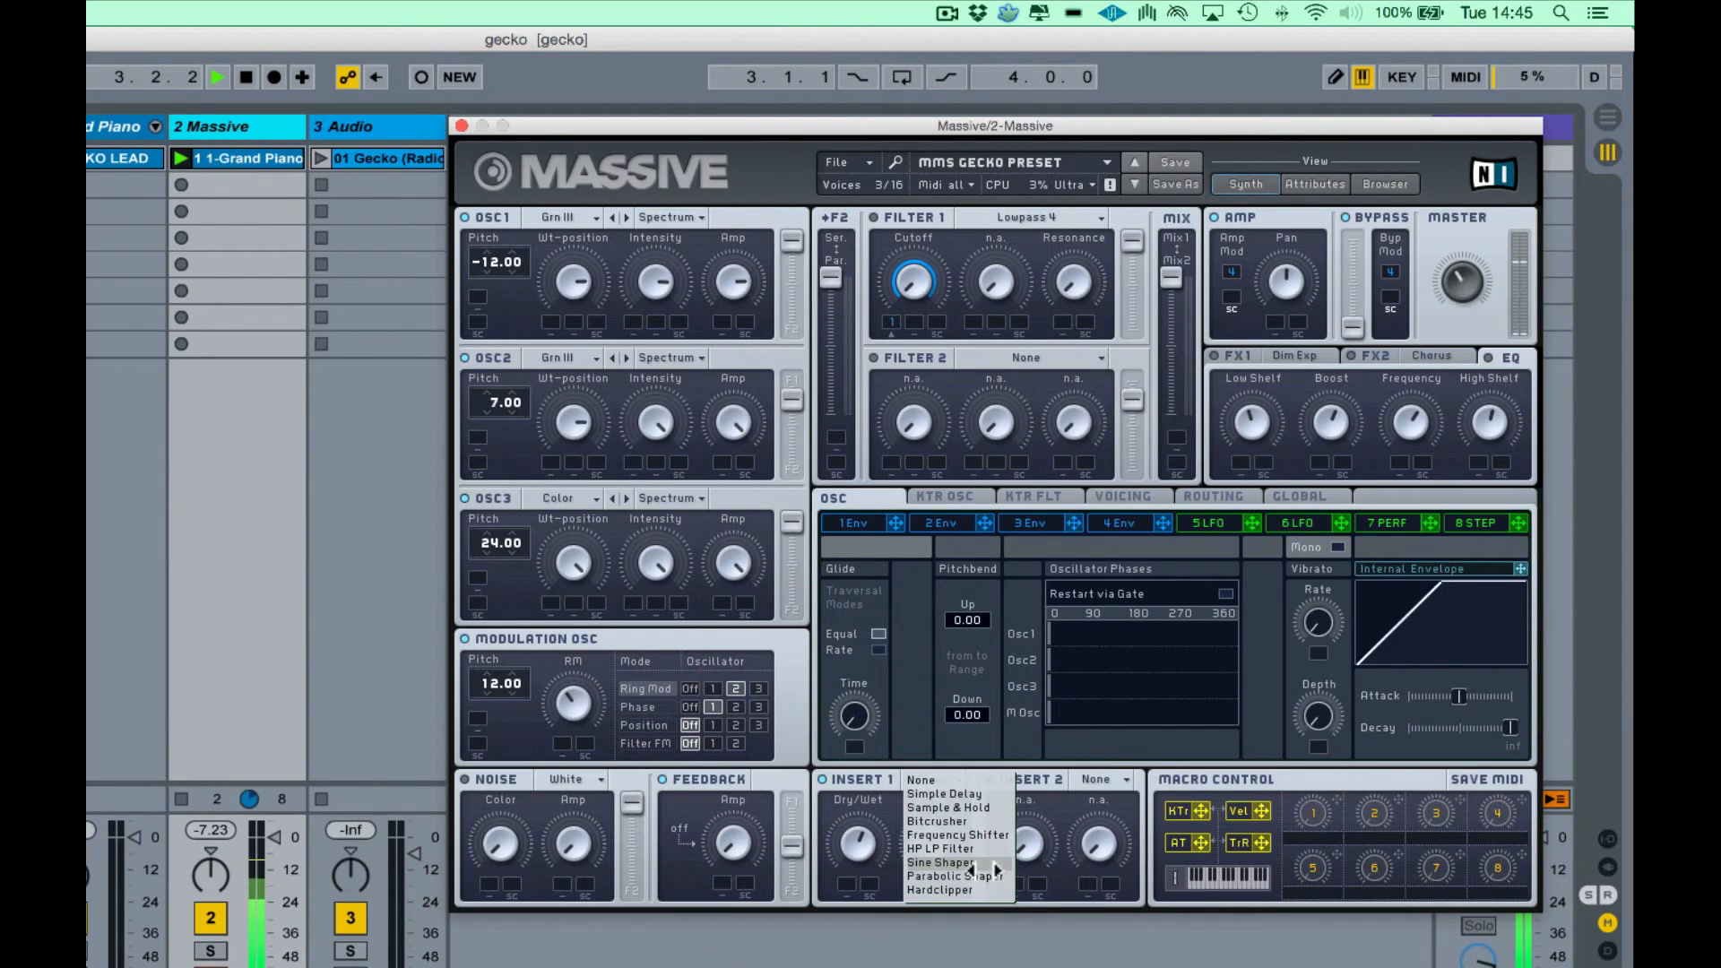
left_click(863, 779)
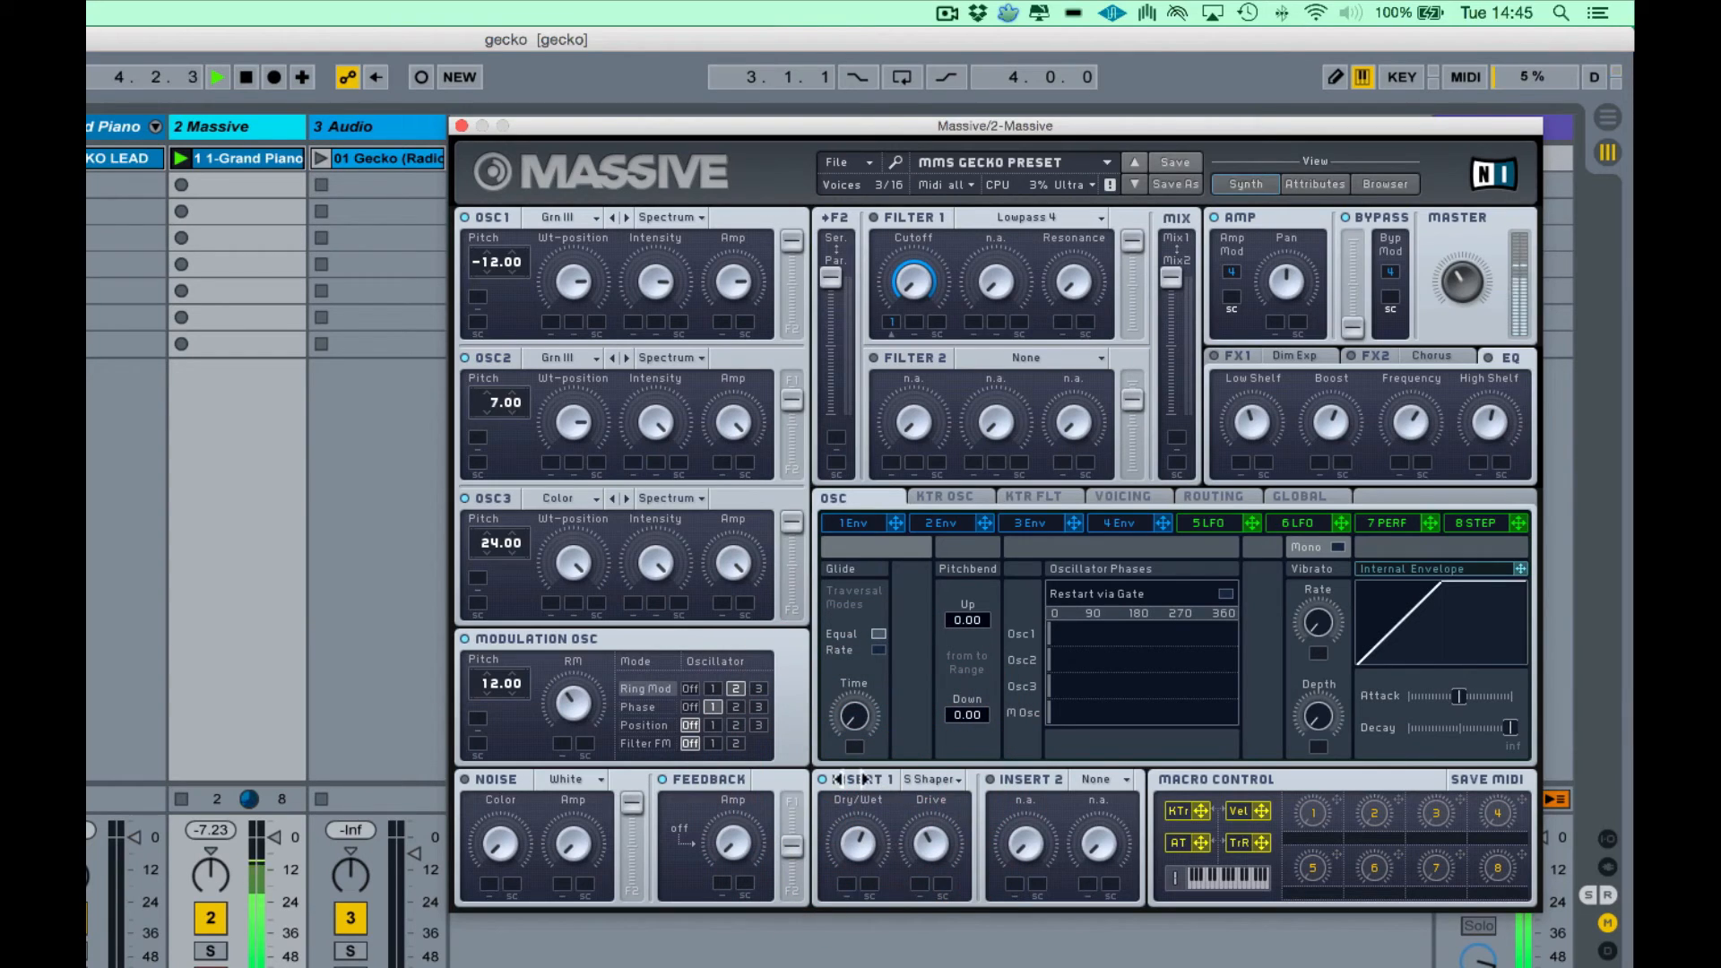
left_click_drag(851, 848, 867, 694)
left_click_drag(931, 845, 865, 929)
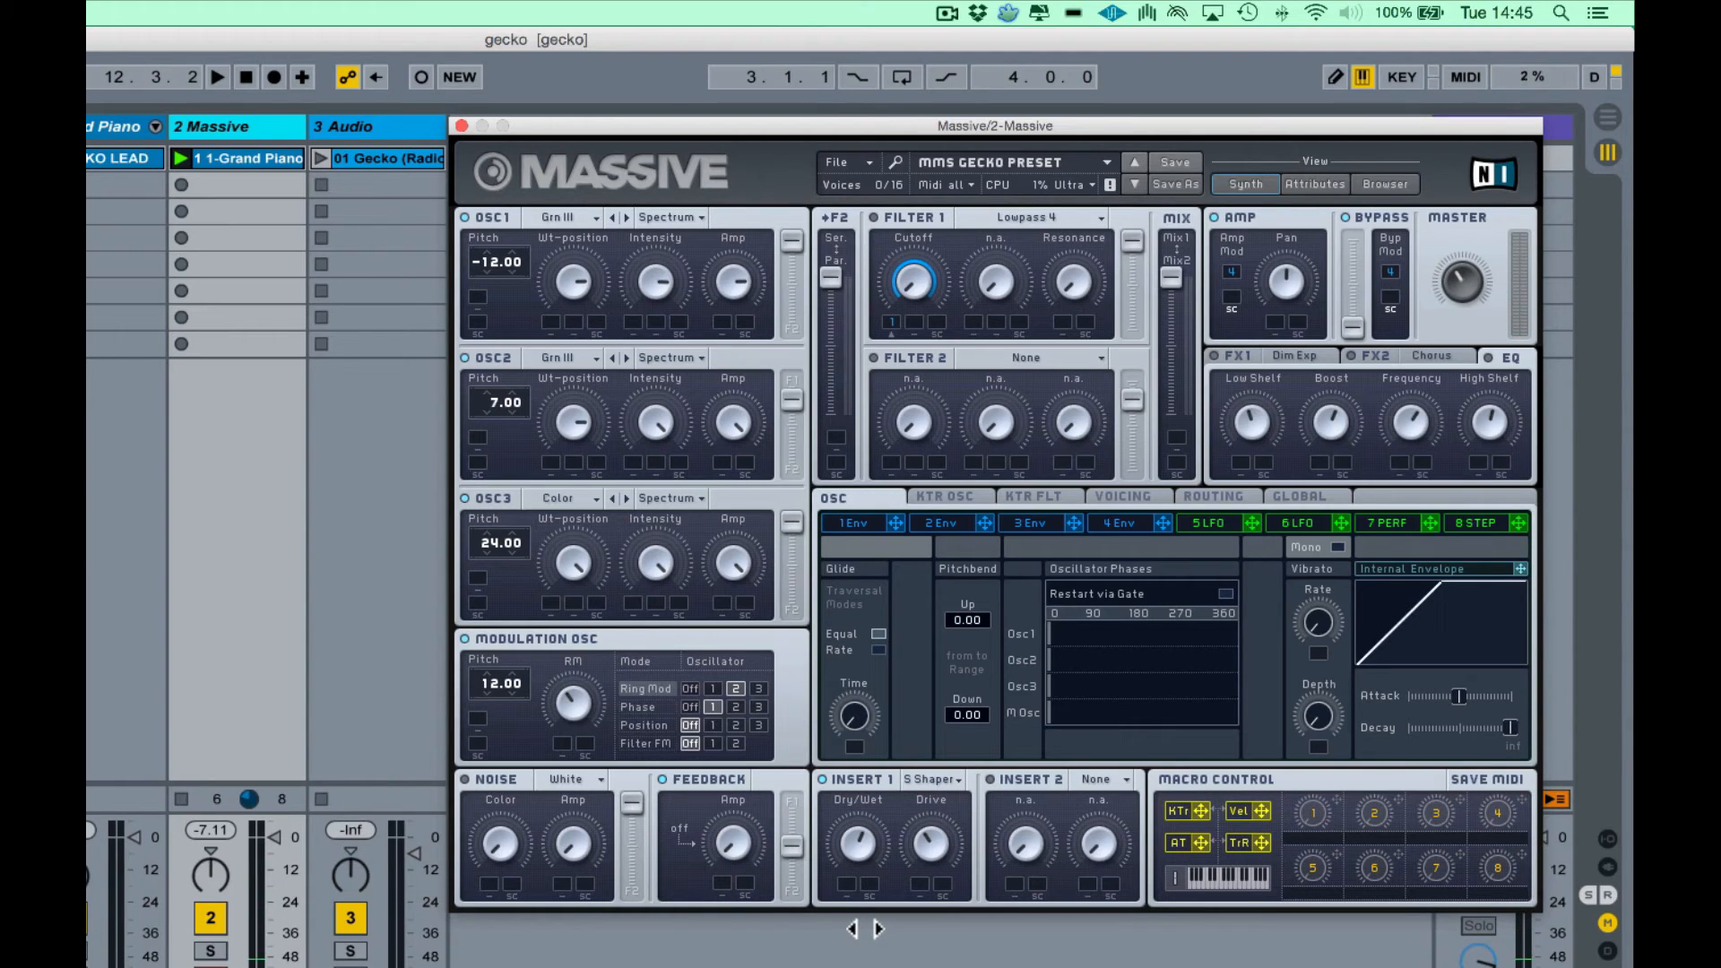
- Bring up envelope 4 and demonstrate its decay level
left_click(1118, 523)
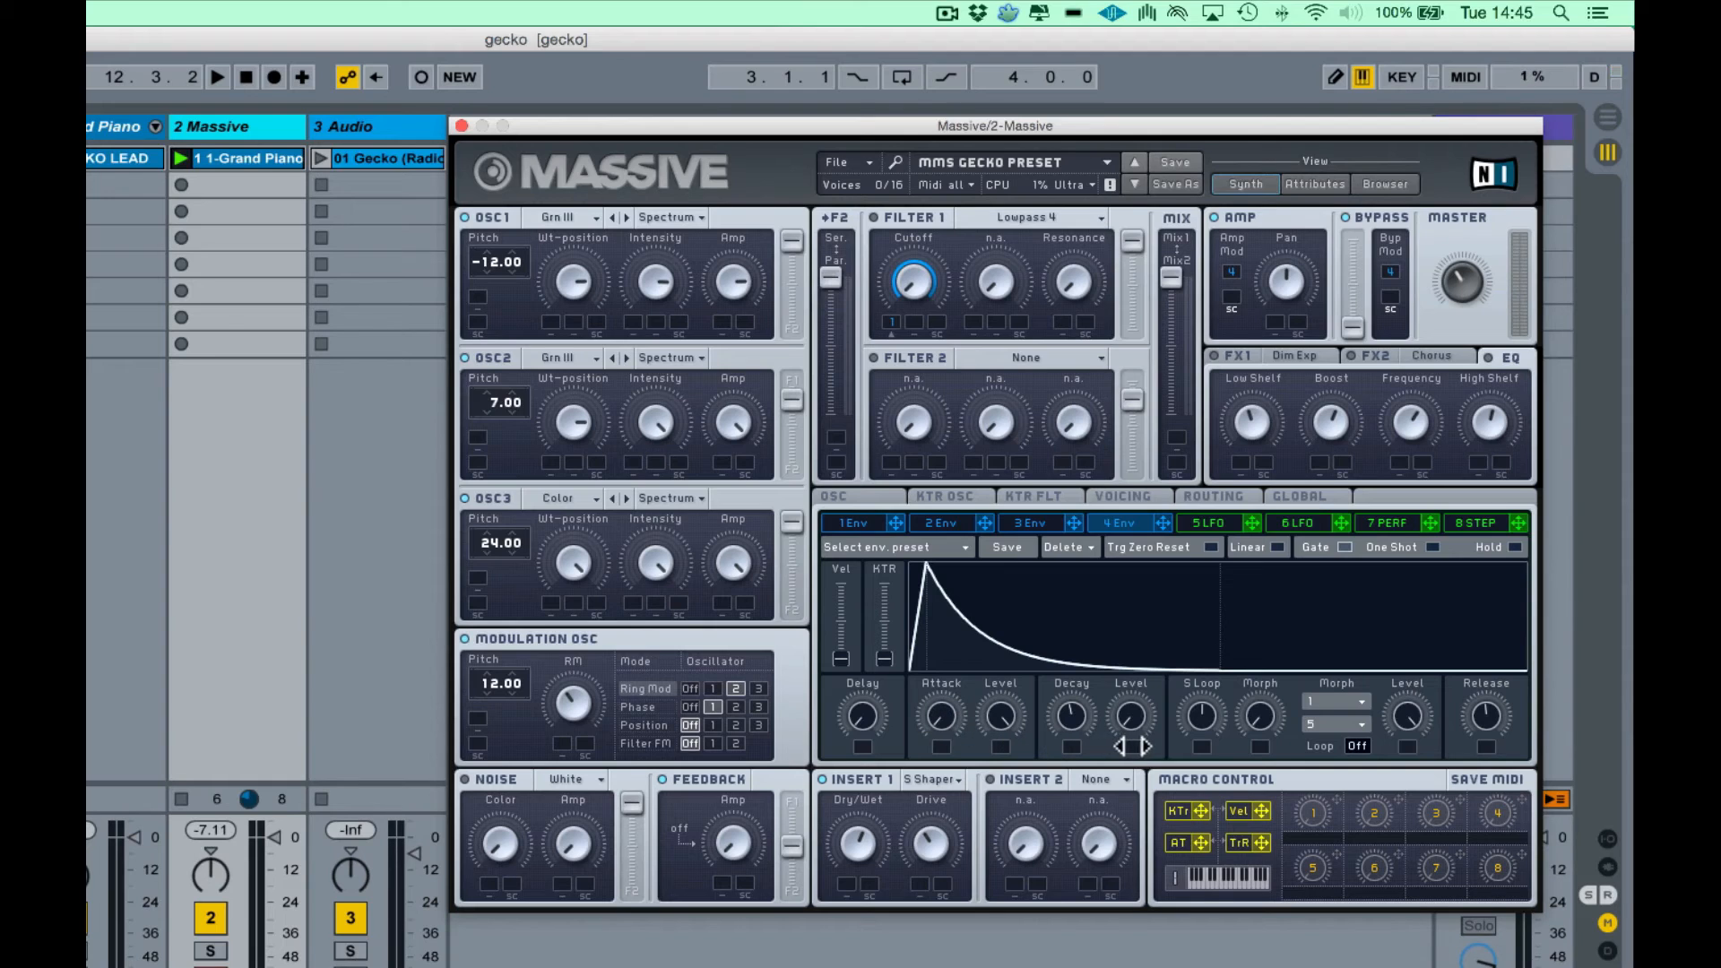
mouse_move(1132, 715)
left_mouse_down()
mouse_move(1145, 538)
mouse_move(1133, 757)
mouse_move(1109, 729)
left_mouse_up()
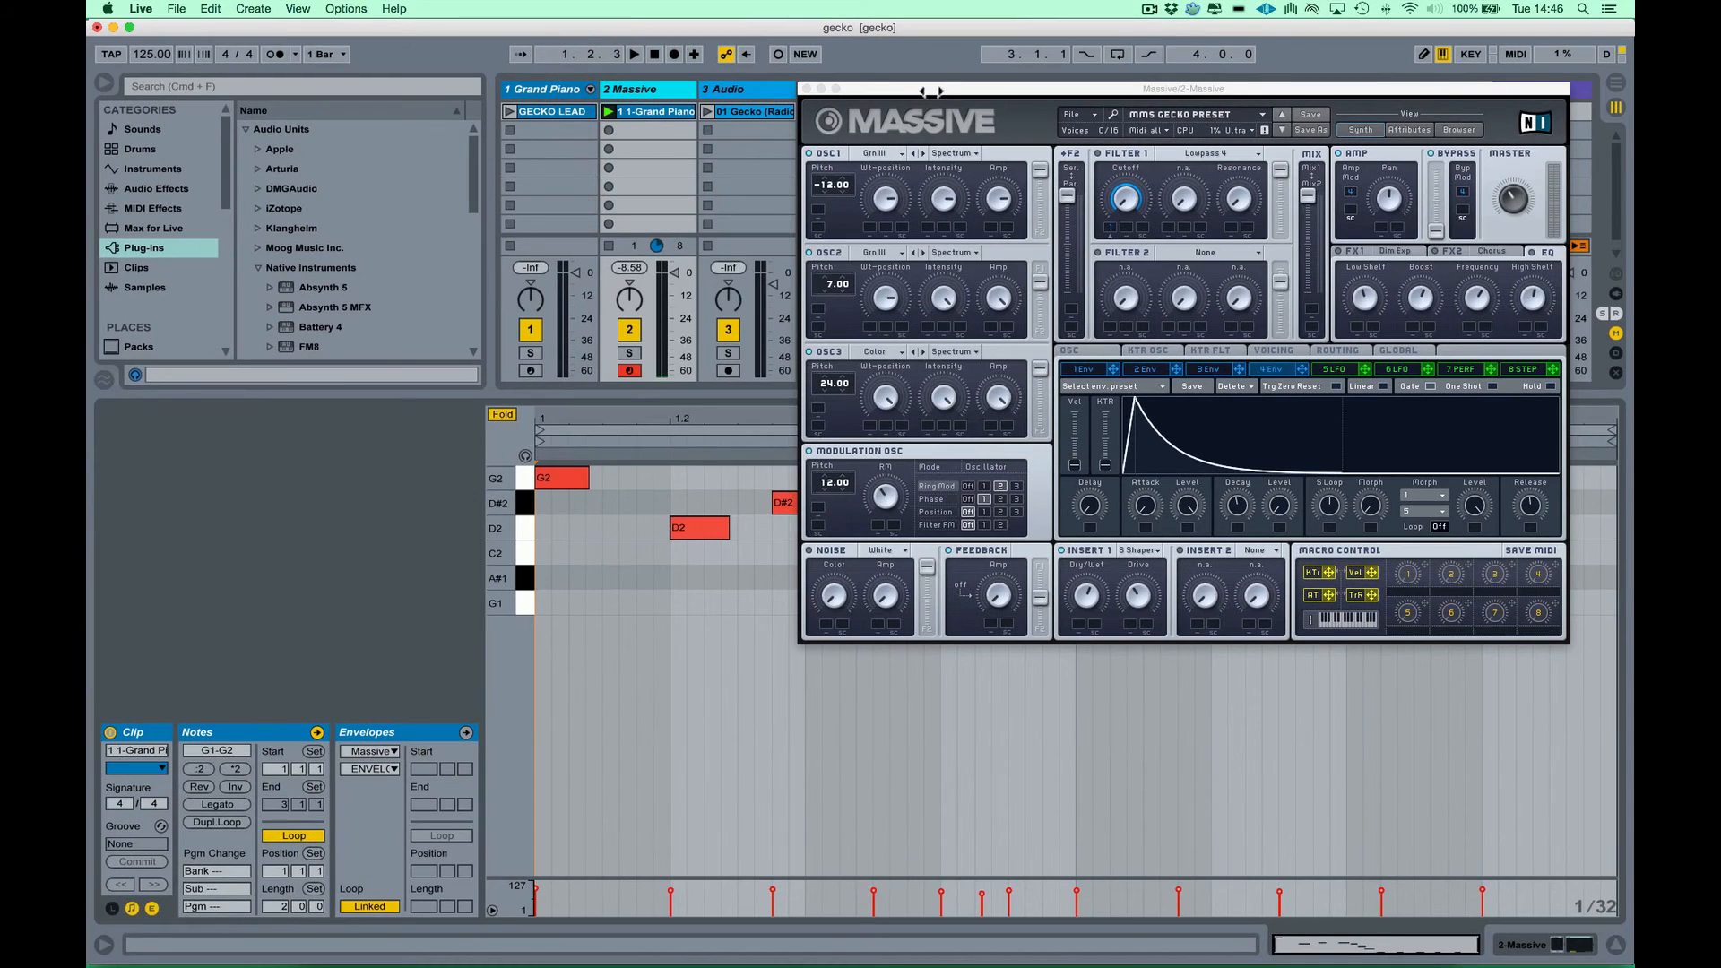
- Move the Massive window clear of the clip's MIDI notes, lengthen the first G2 note by about a sixteenth, and audition it
left_click_drag(926, 87, 999, 7)
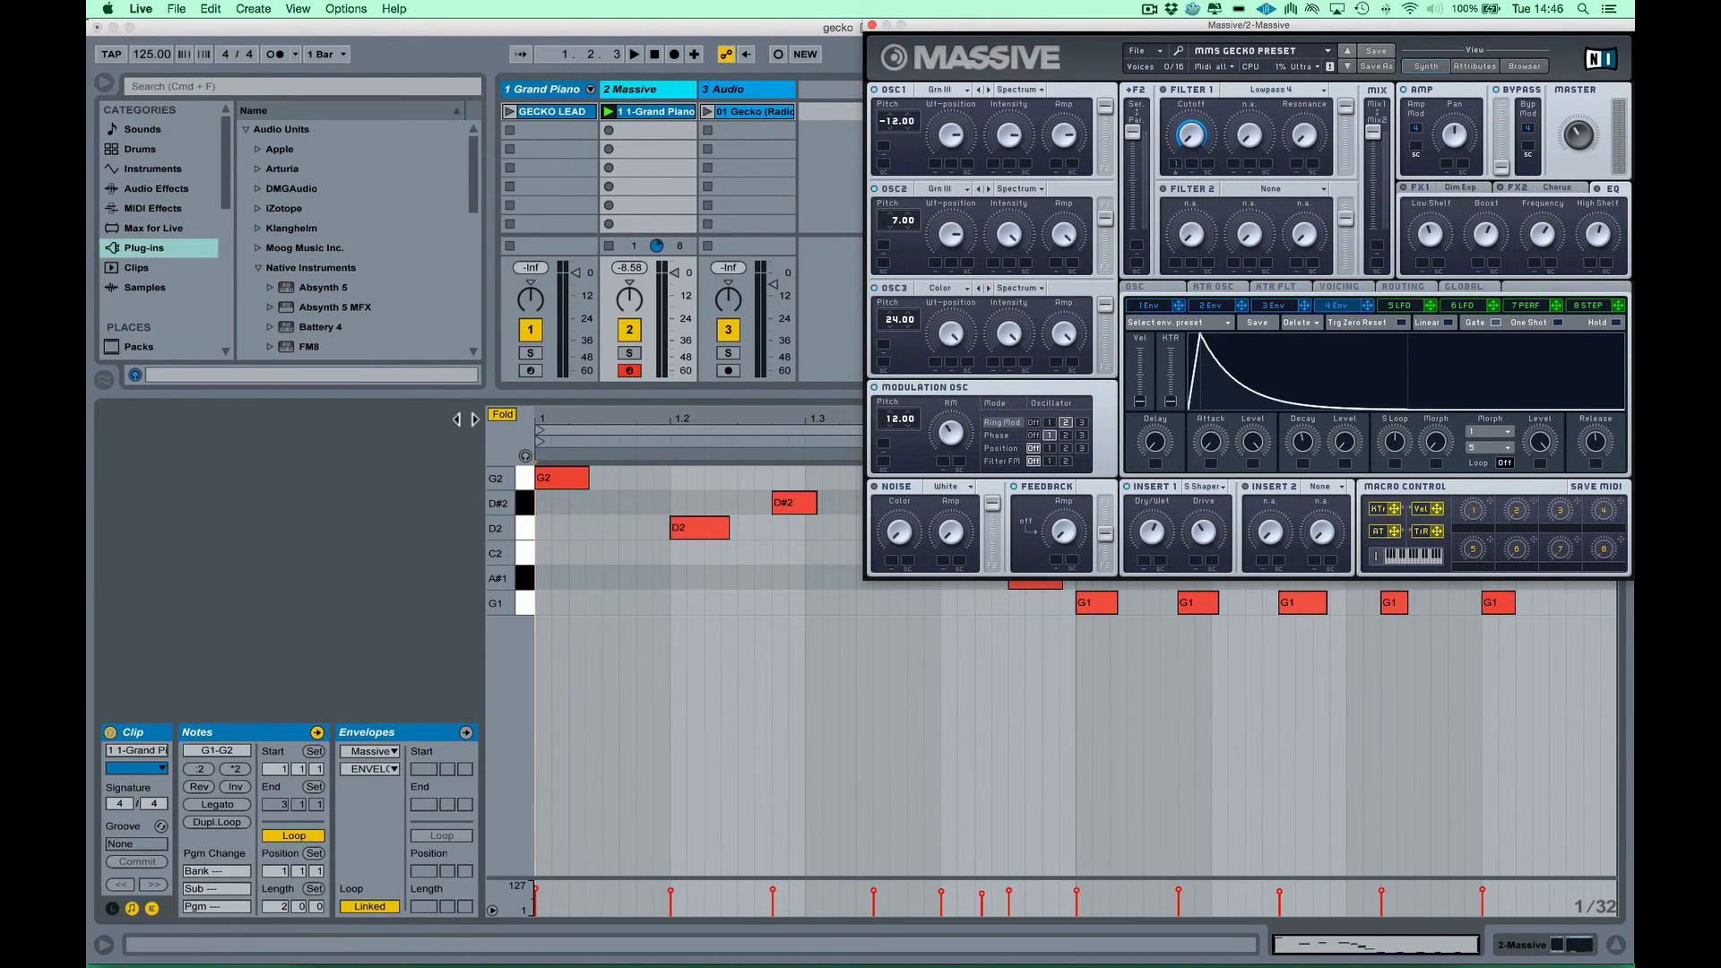
left_click(573, 477)
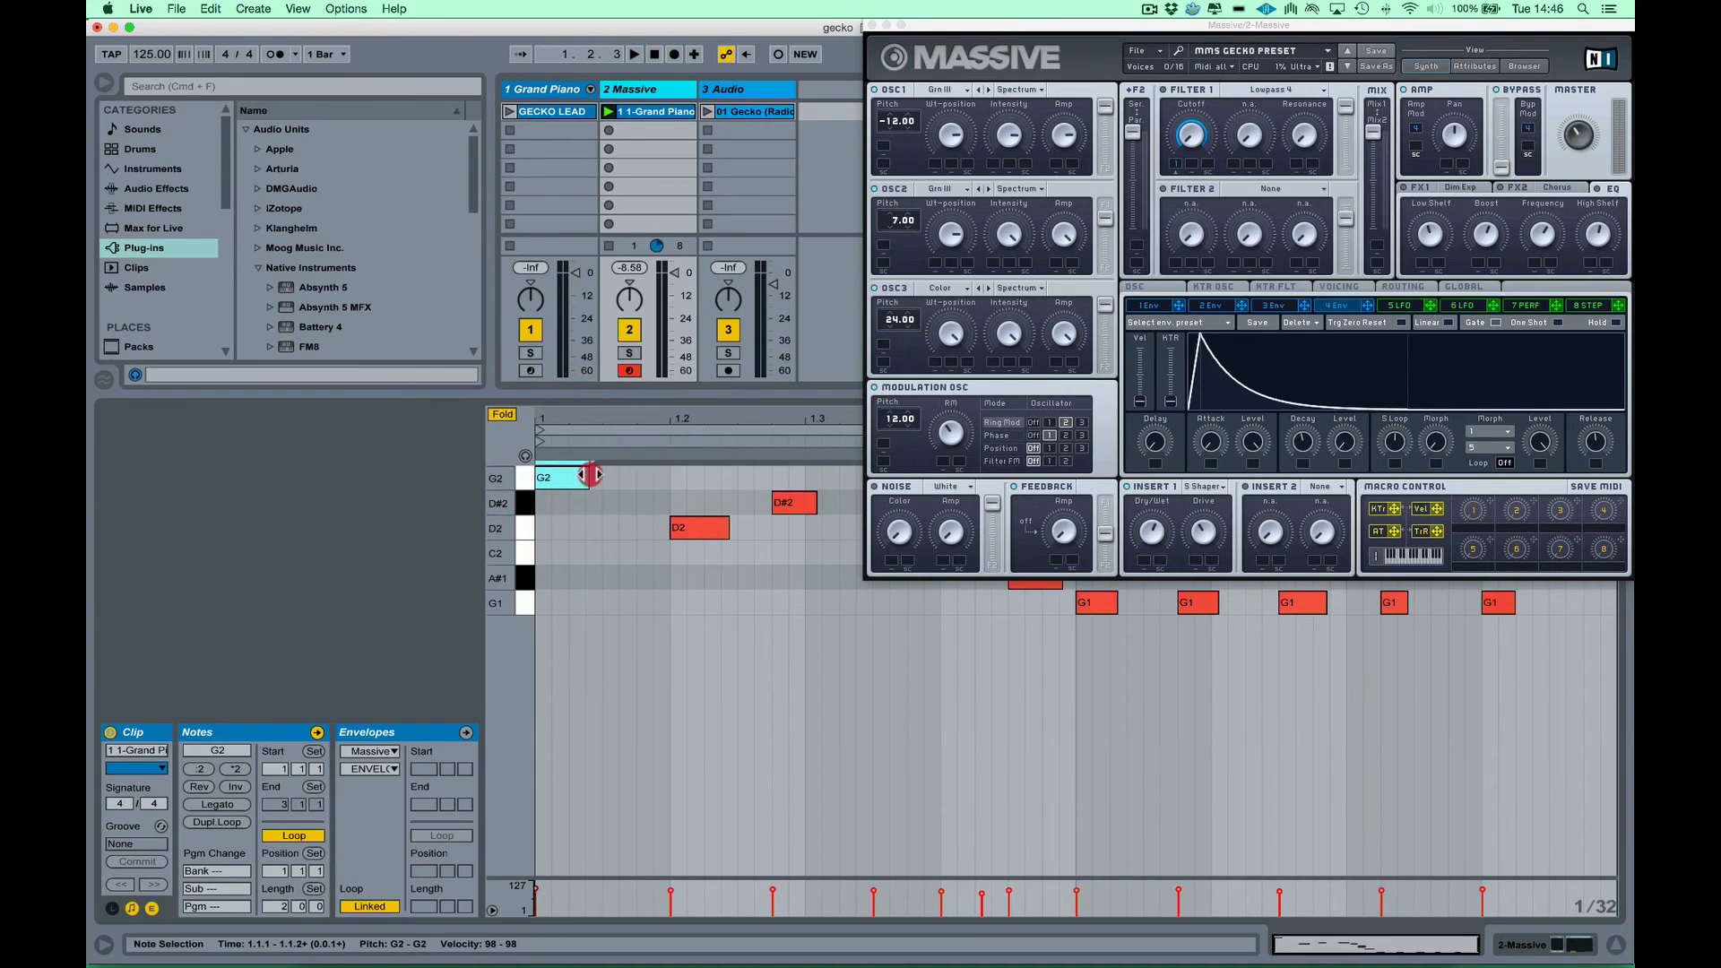
mouse_move(590, 475)
left_mouse_down()
mouse_move(674, 468)
mouse_move(611, 465)
left_mouse_up()
key("space")
key("space")
key("space")
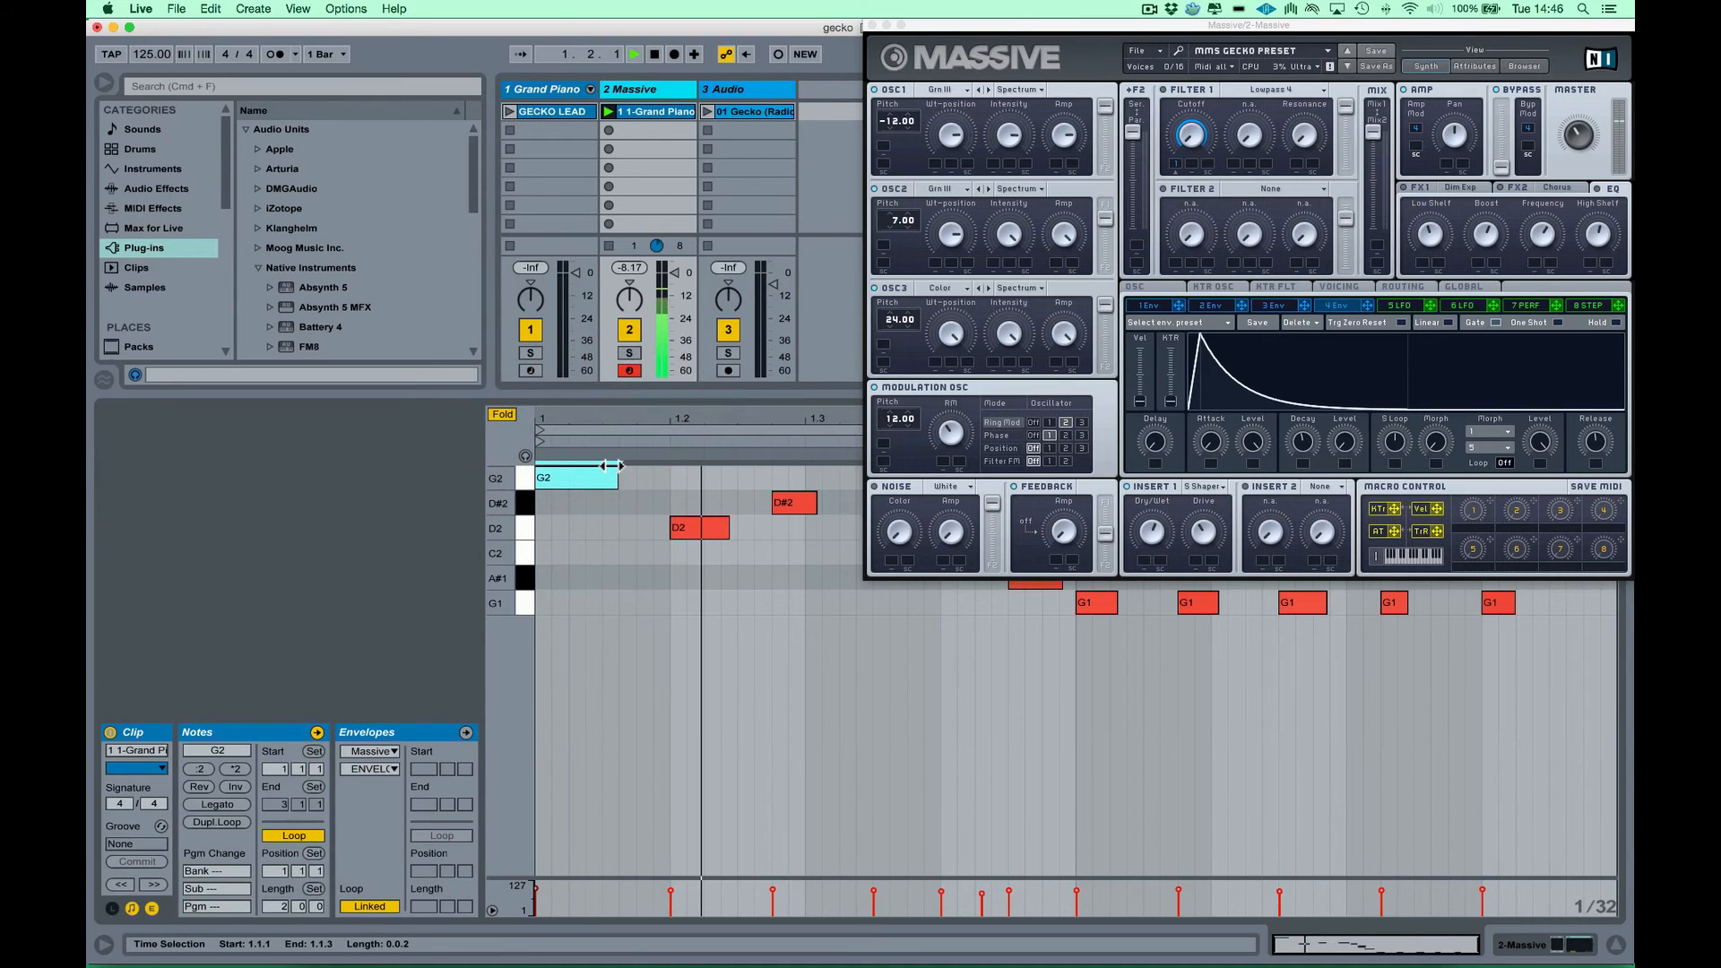
key("space")
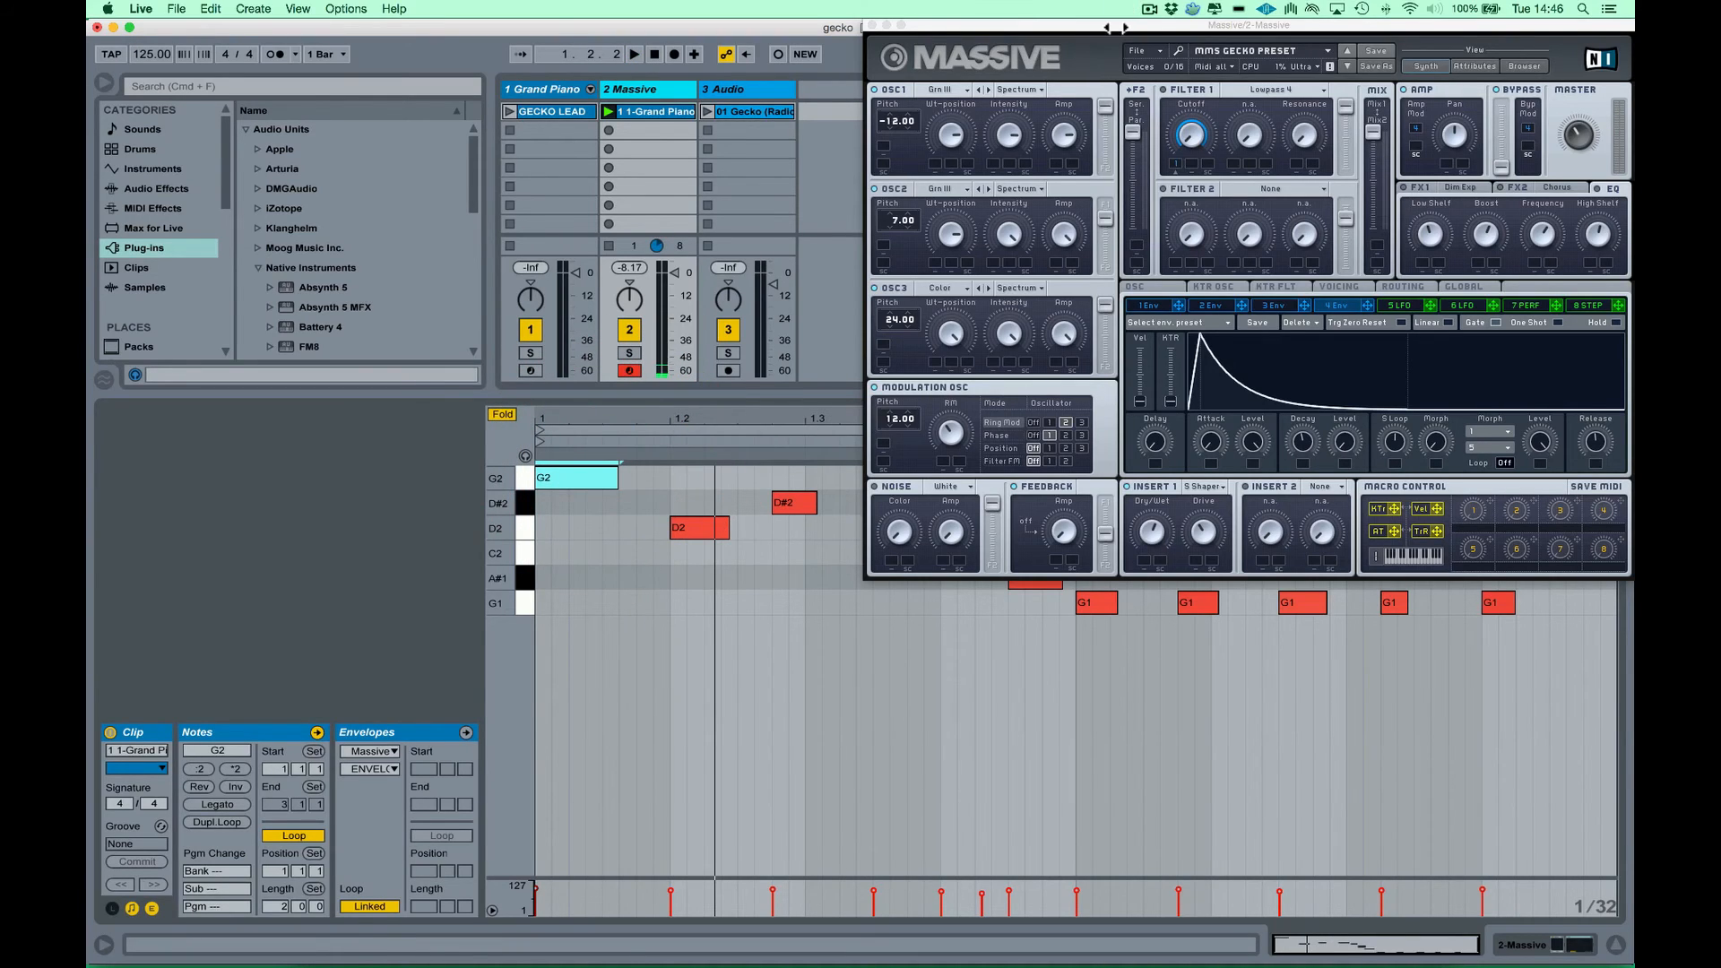
- Reposition the Massive window over the MIDI editor with envelope 4 in view
left_click_drag(1116, 27, 1111, 27)
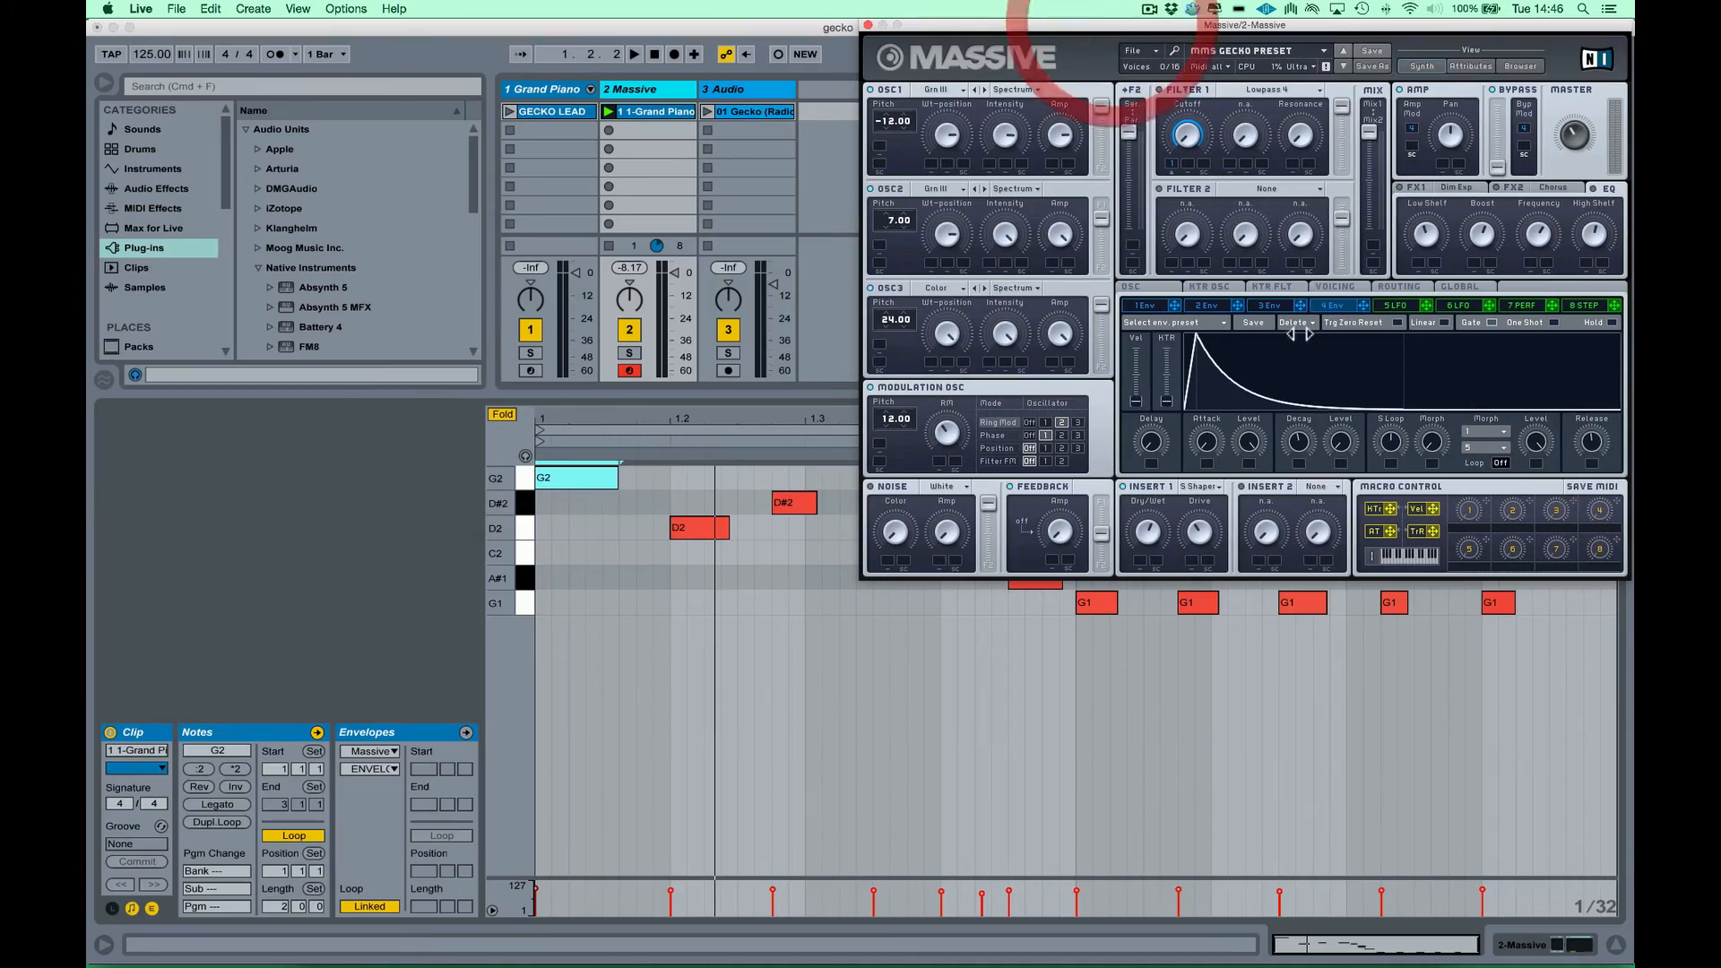
left_click(1351, 543)
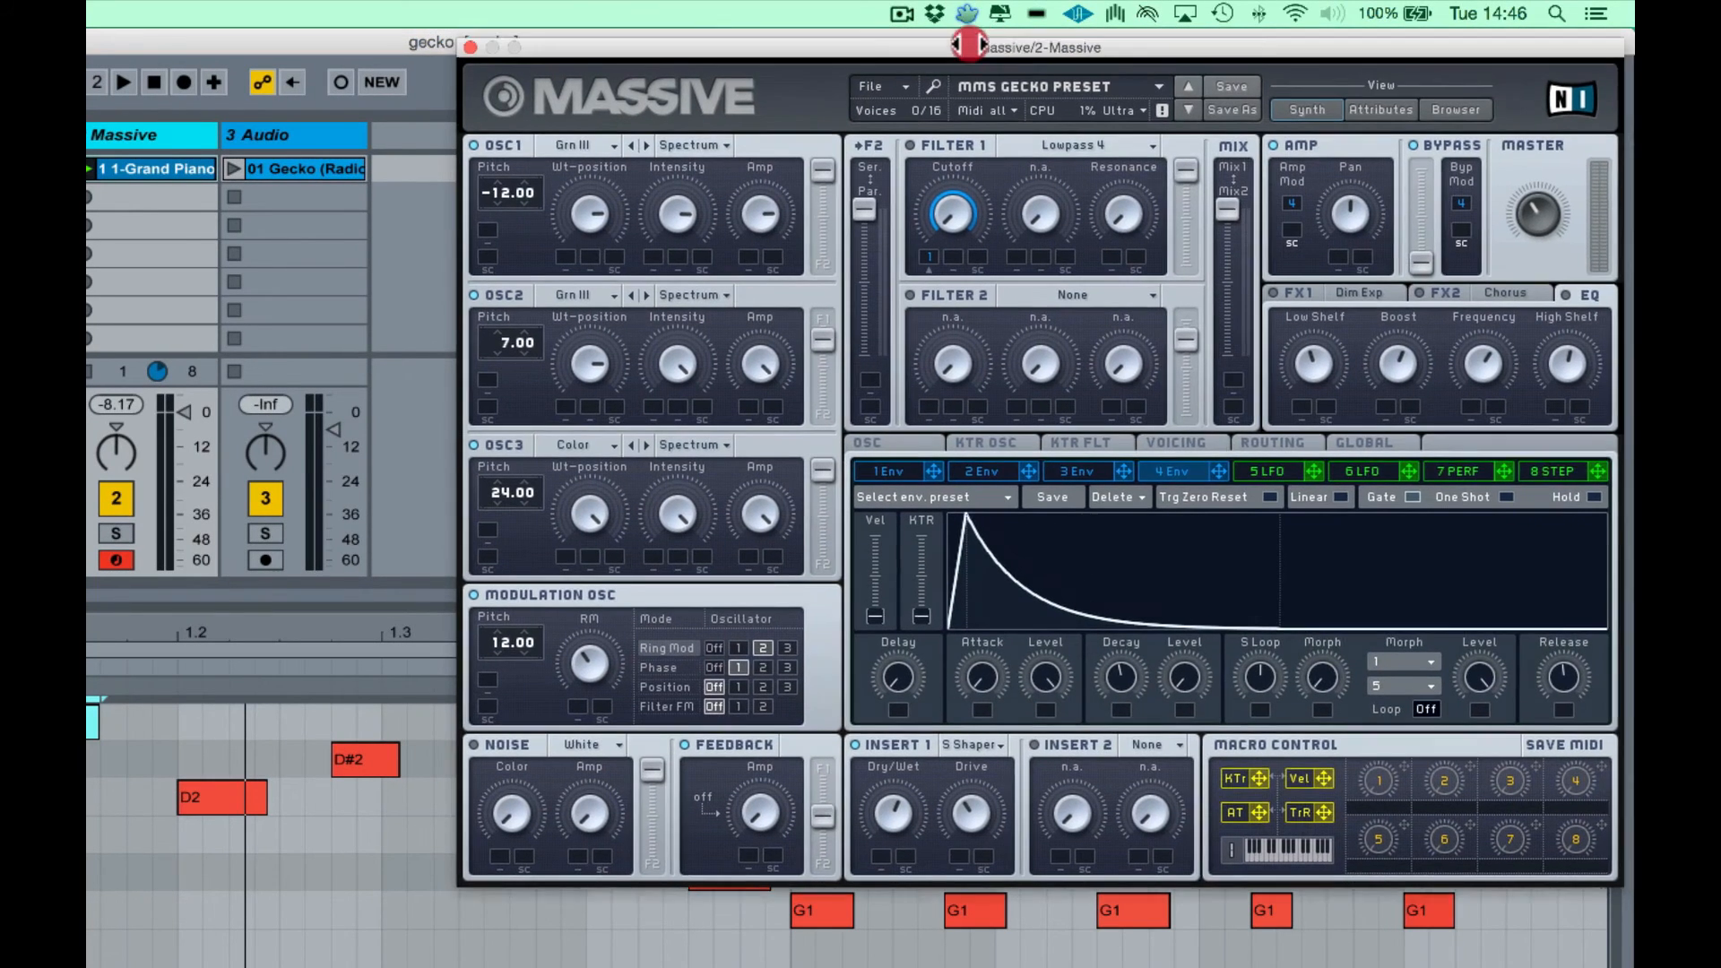
left_click_drag(986, 37, 951, 118)
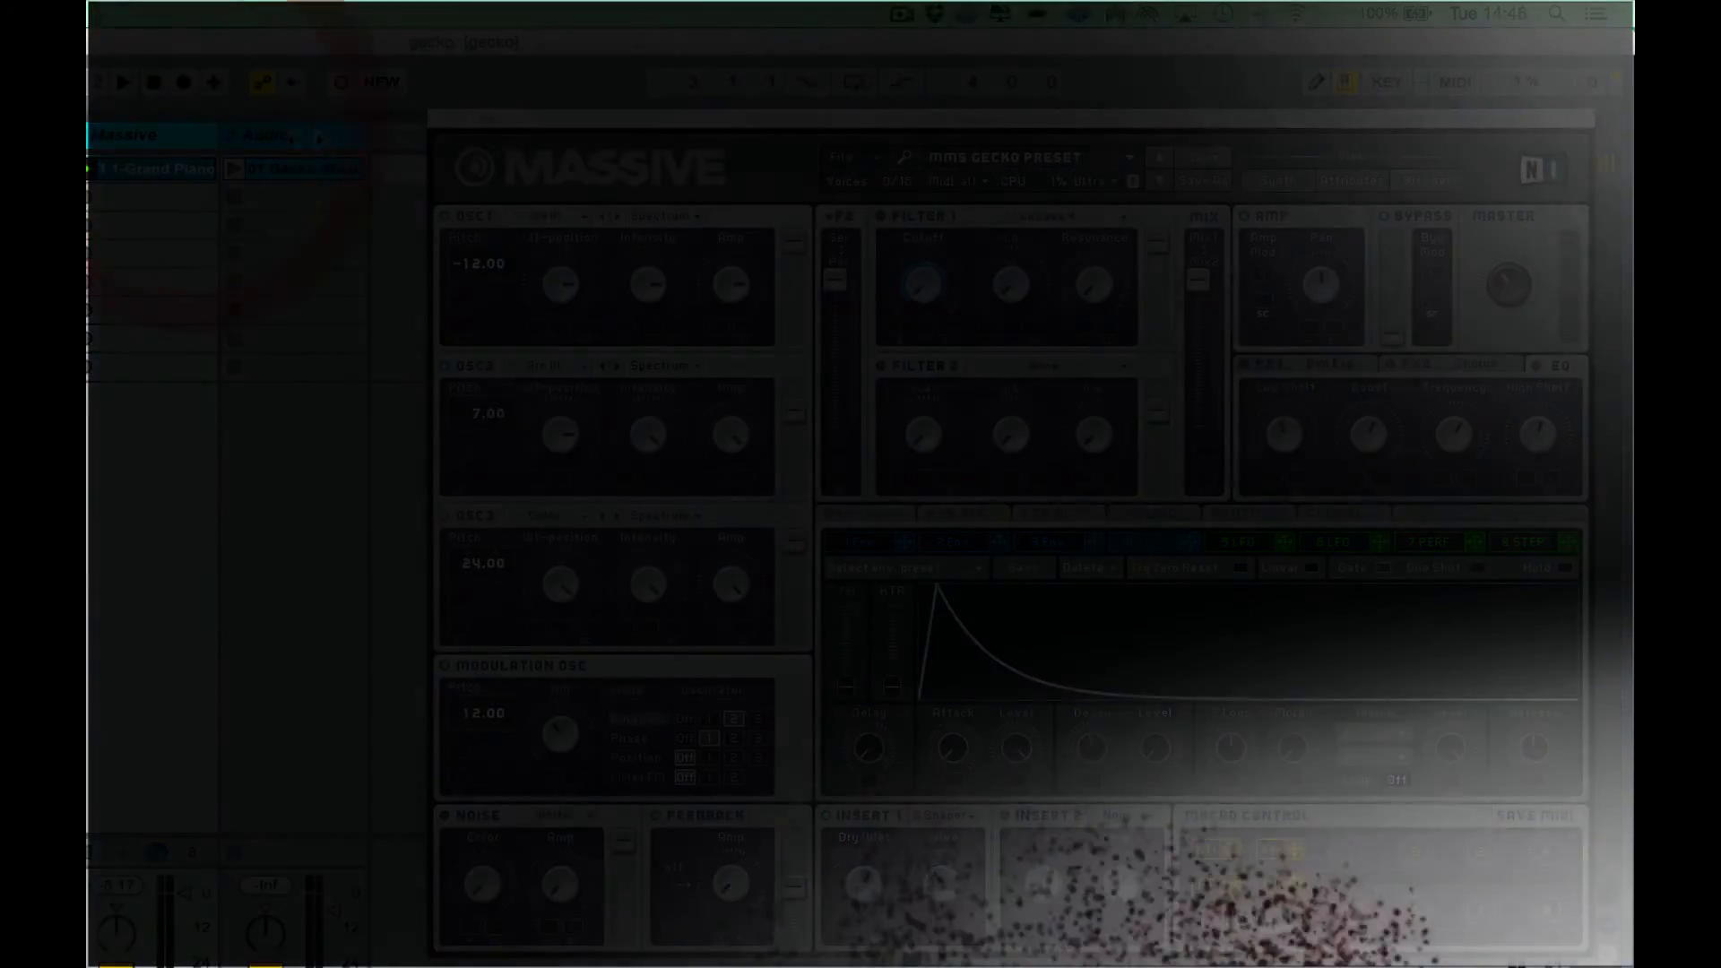